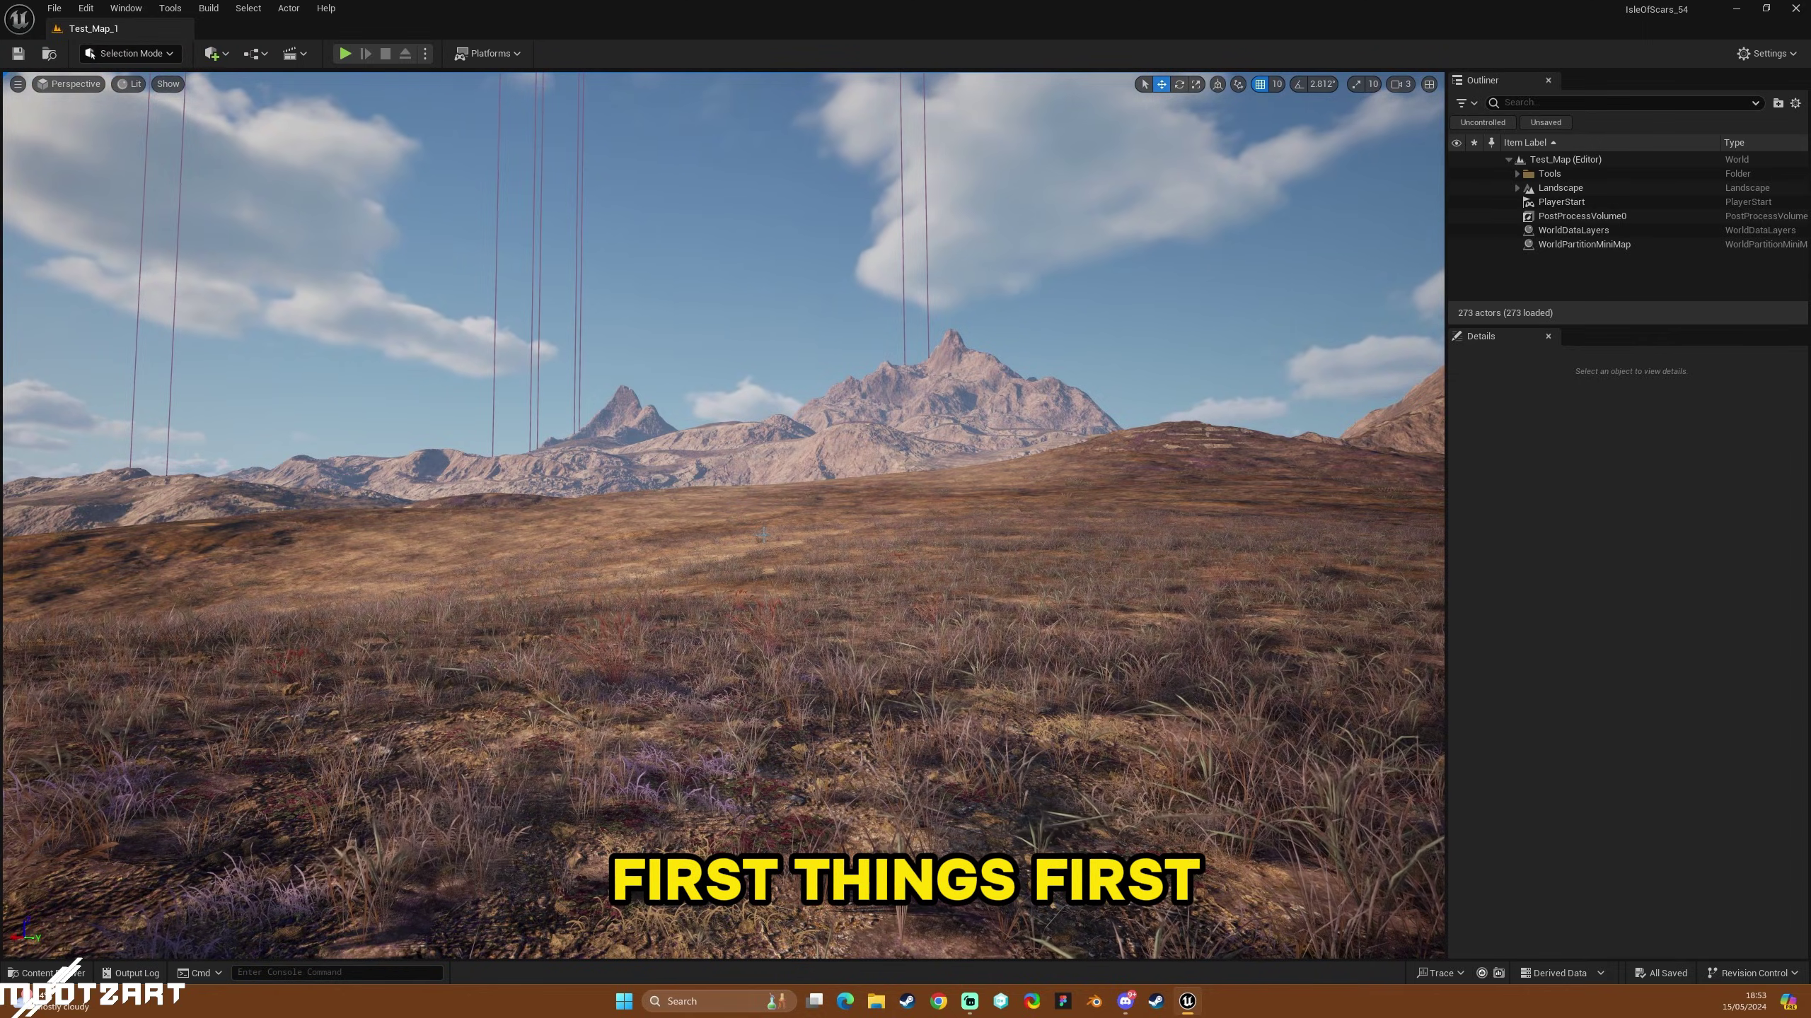
Open the Console Variables editor, check the saved presets, and execute the stat unit and stat fps commands.
{"action": "left_click", "coordinate": [125, 8]}
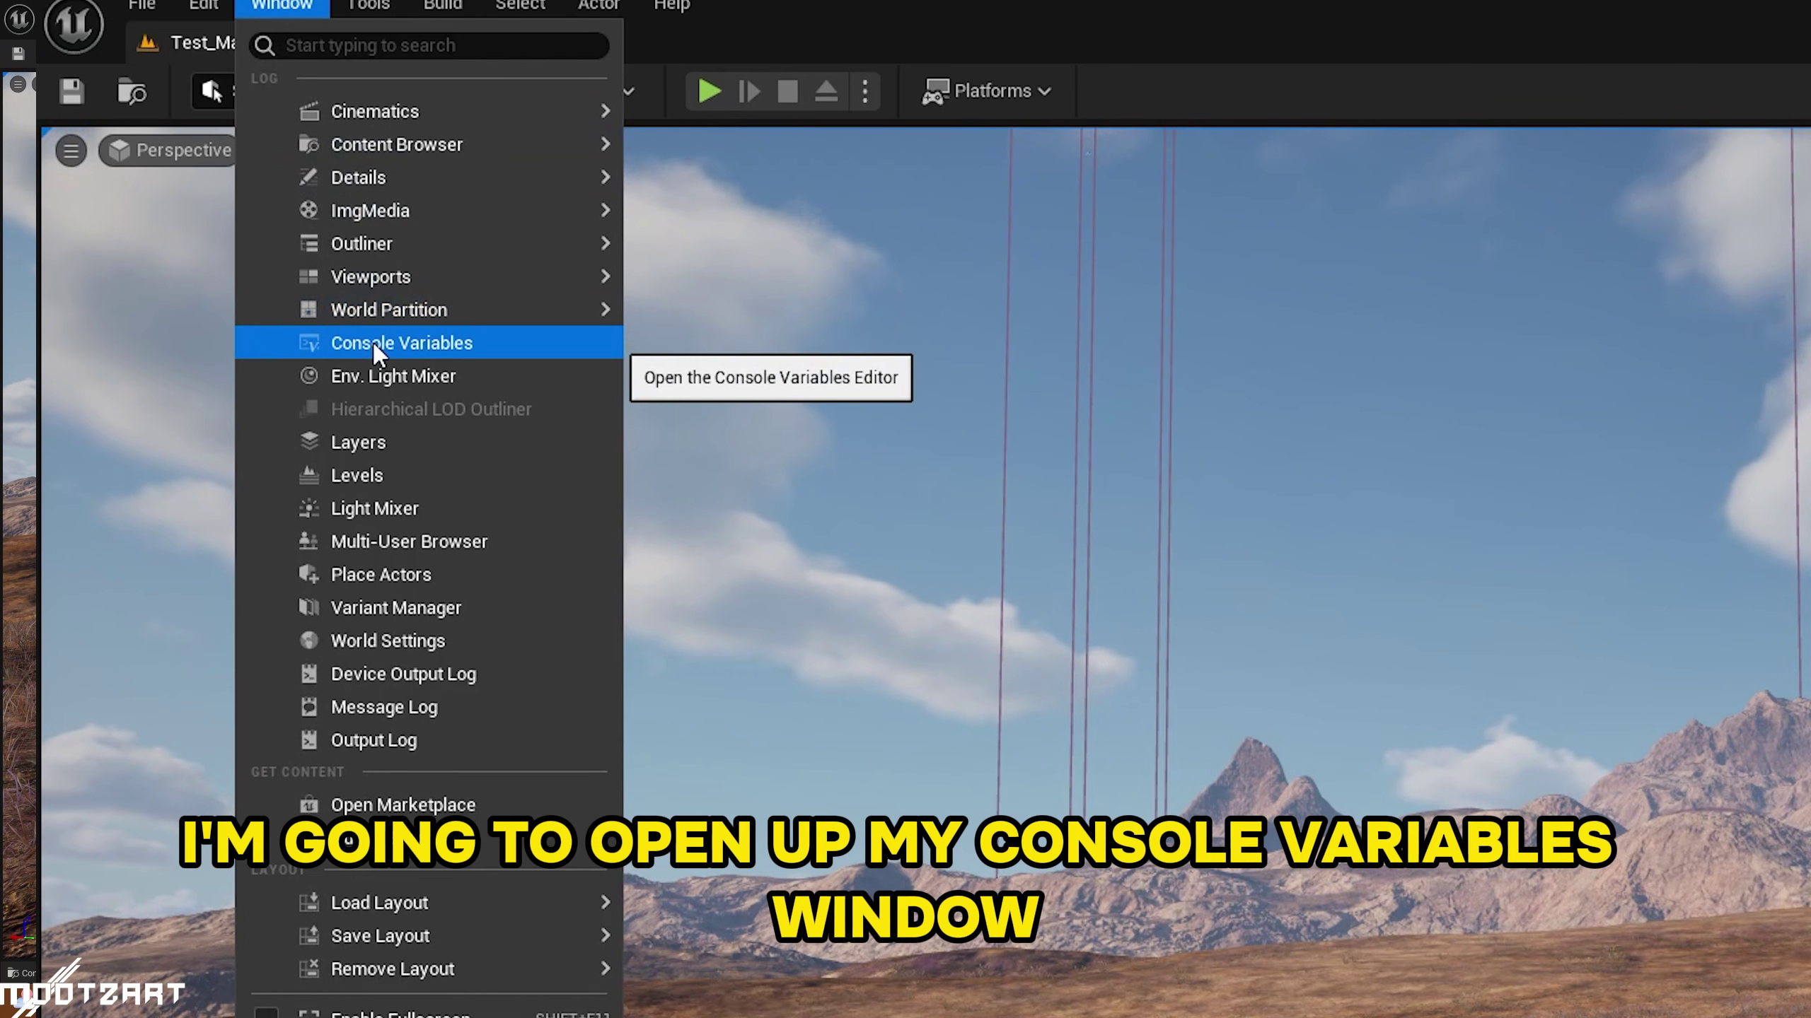
{"action": "left_click", "coordinate": [376, 345]}
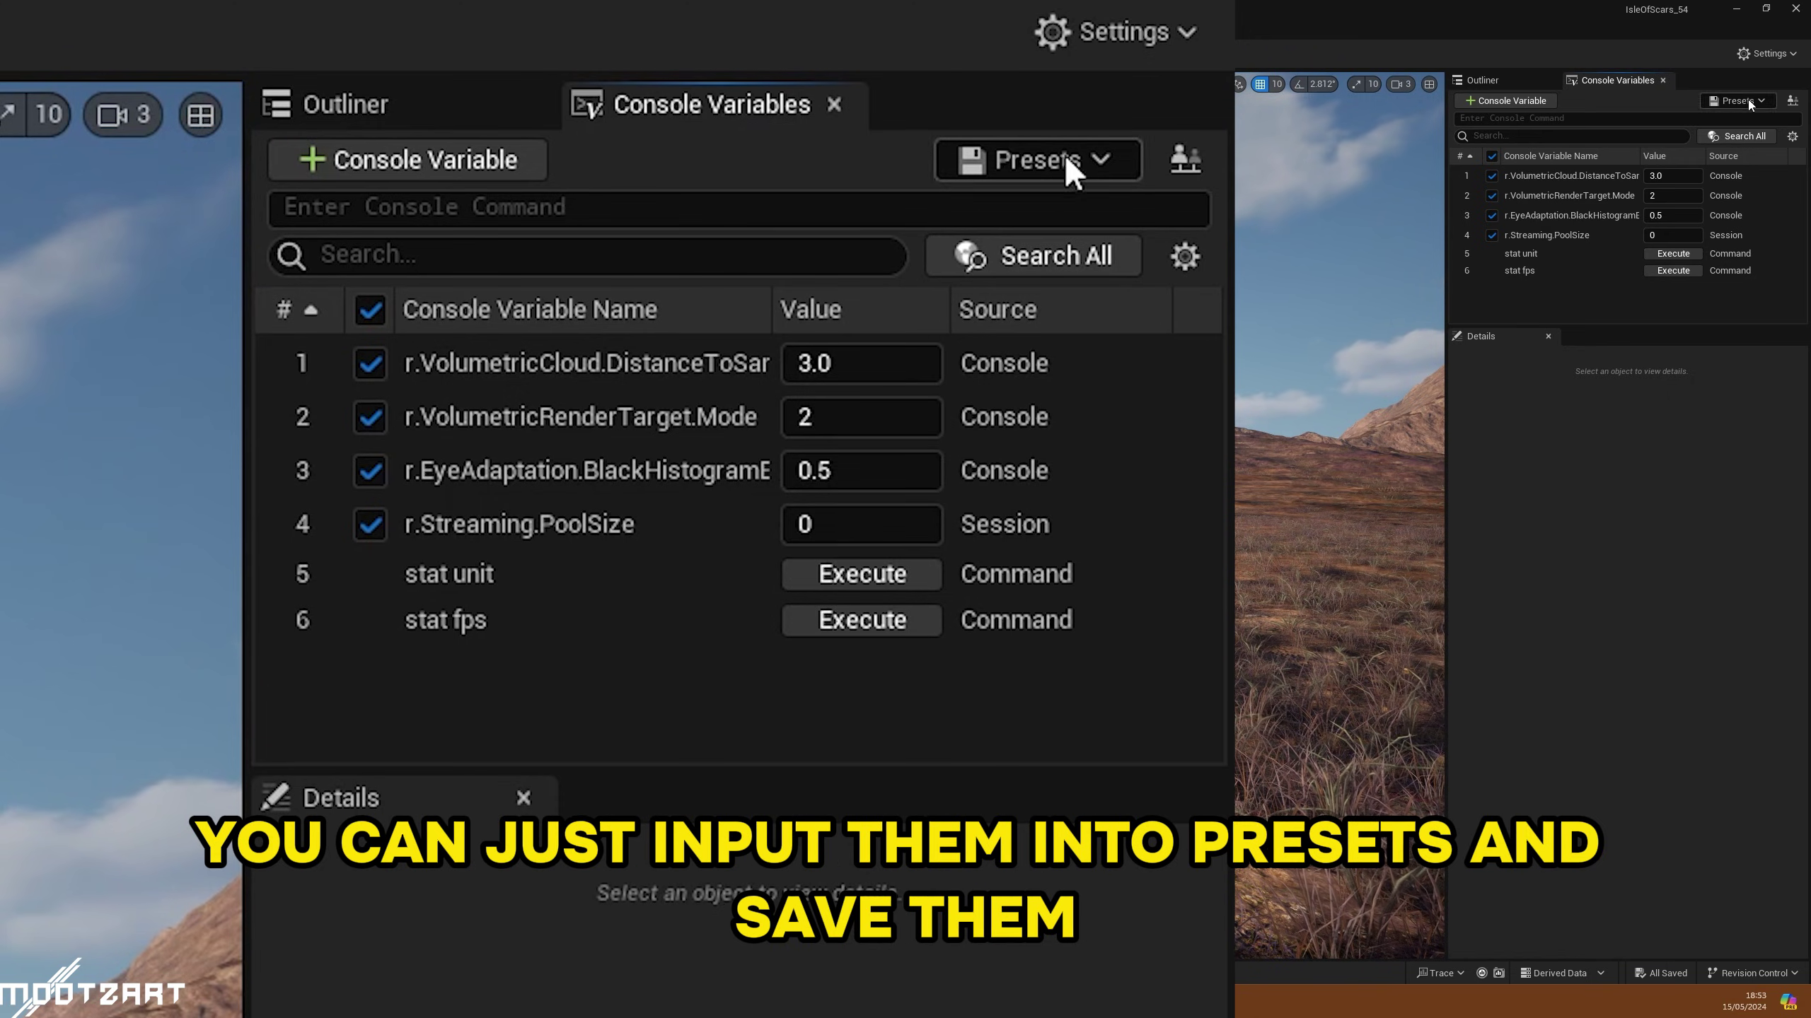
{"action": "left_click", "coordinate": [1029, 165]}
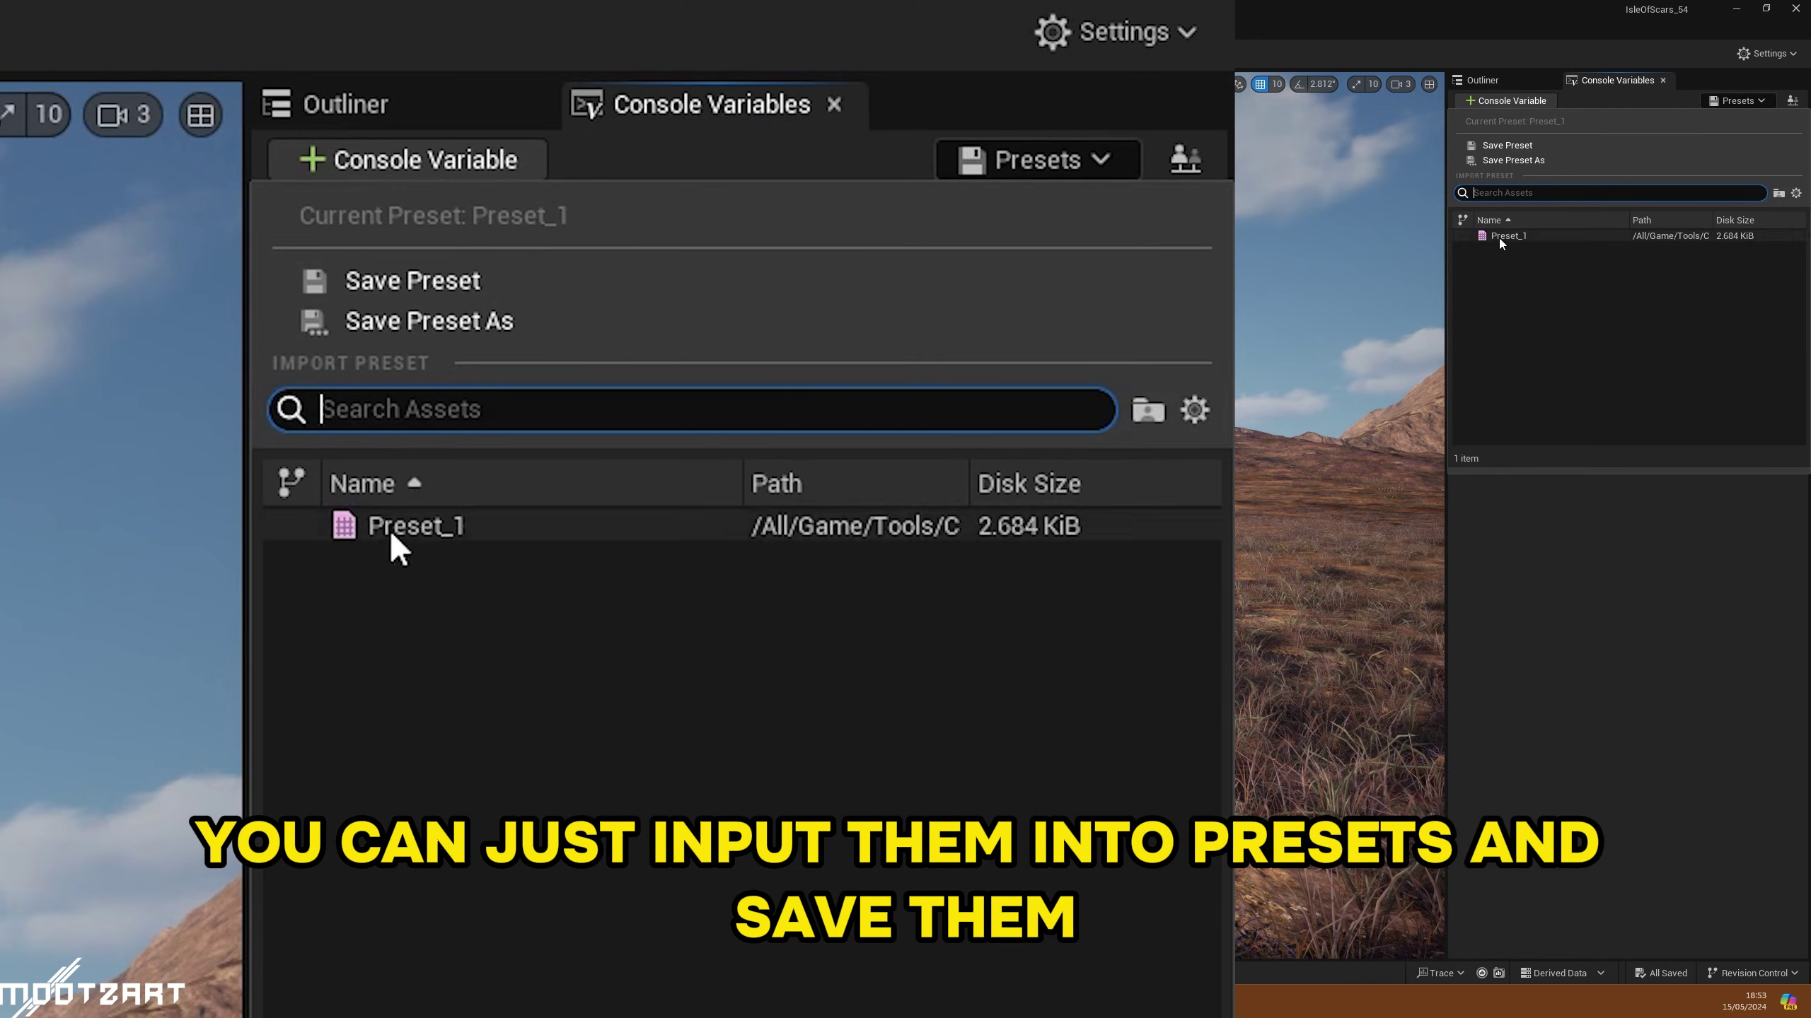
{"action": "left_click", "coordinate": [984, 165]}
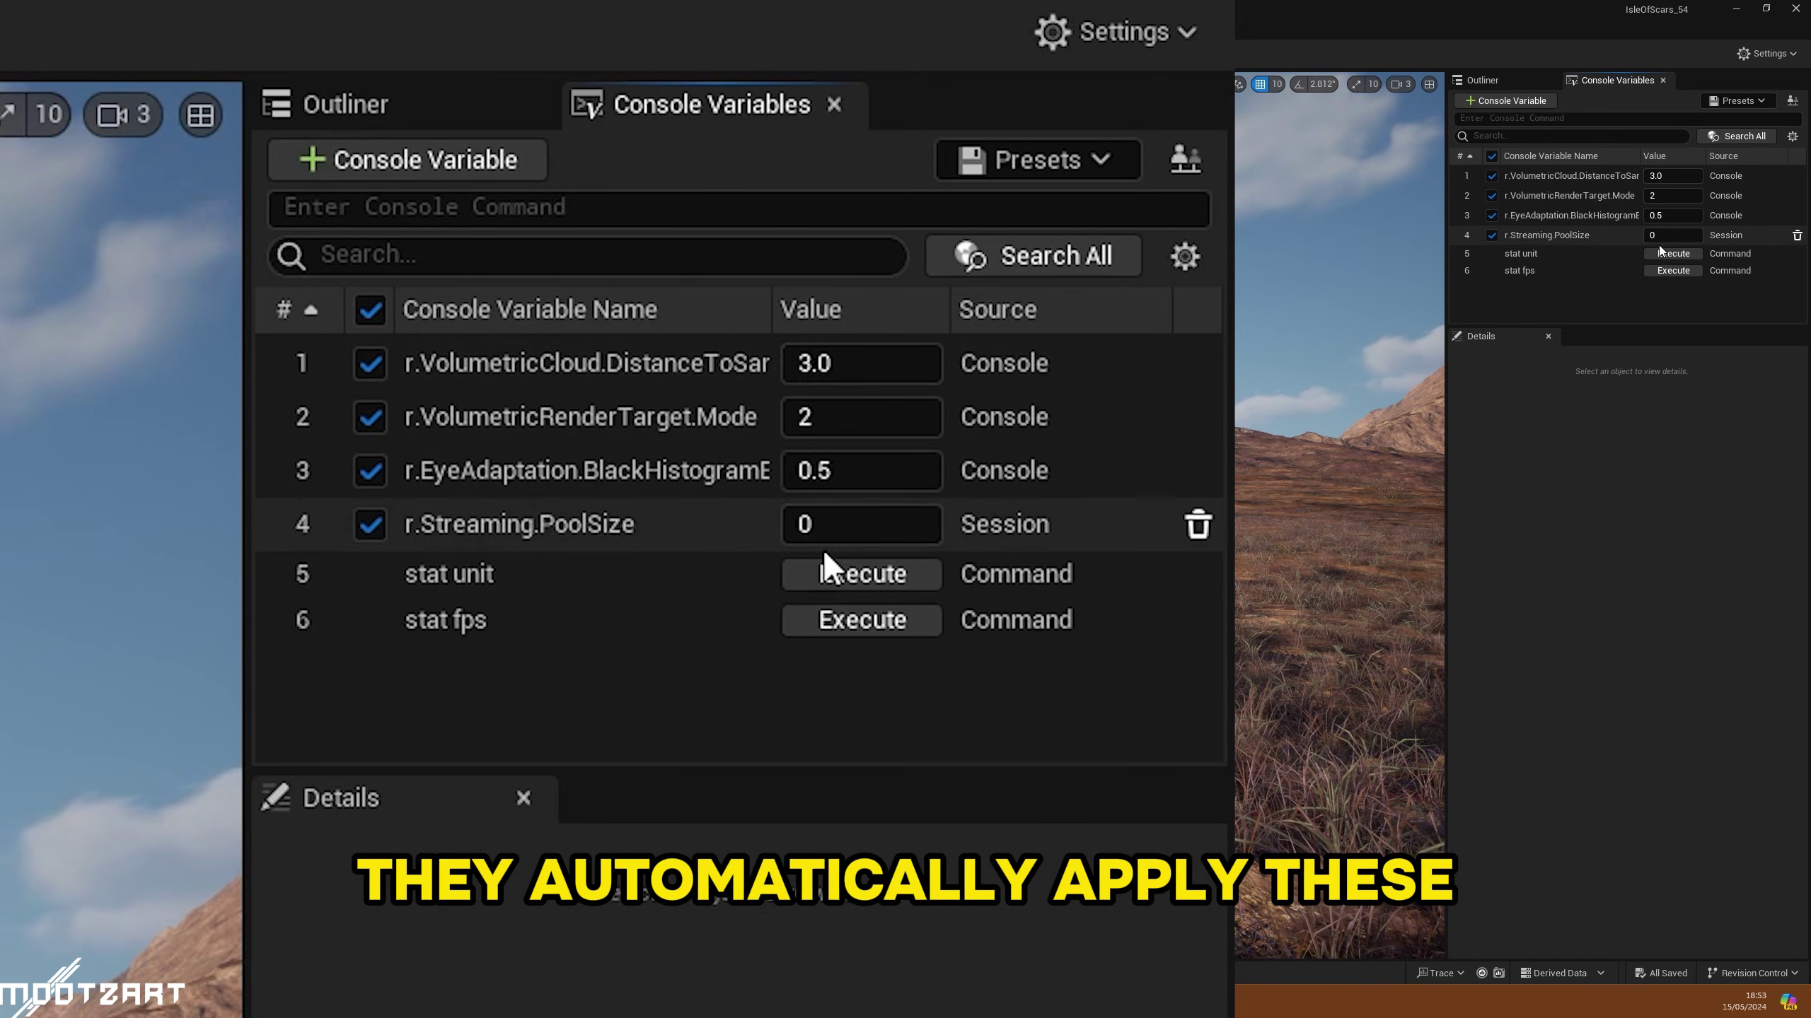
{"action": "left_click", "coordinate": [857, 575]}
{"action": "left_click", "coordinate": [862, 620]}
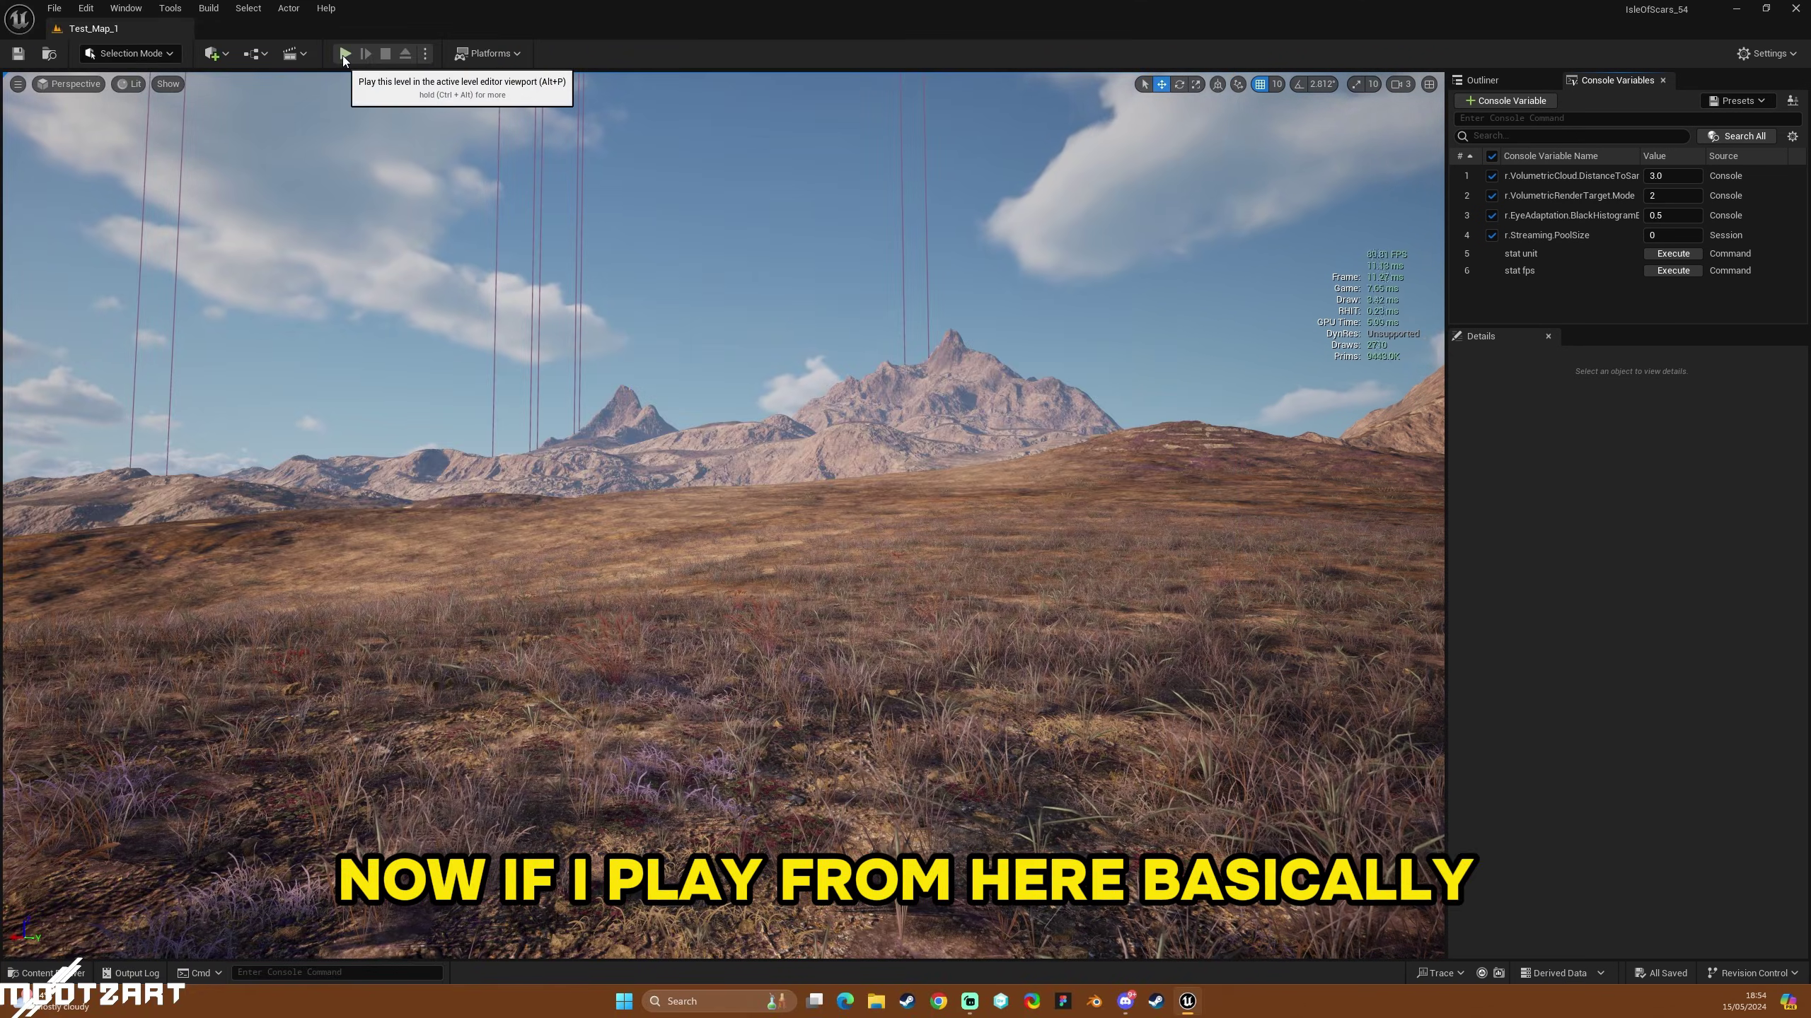
Play the level, run the character around the grassland to check performance, and stop the play session.
{"action": "left_click", "coordinate": [344, 53]}
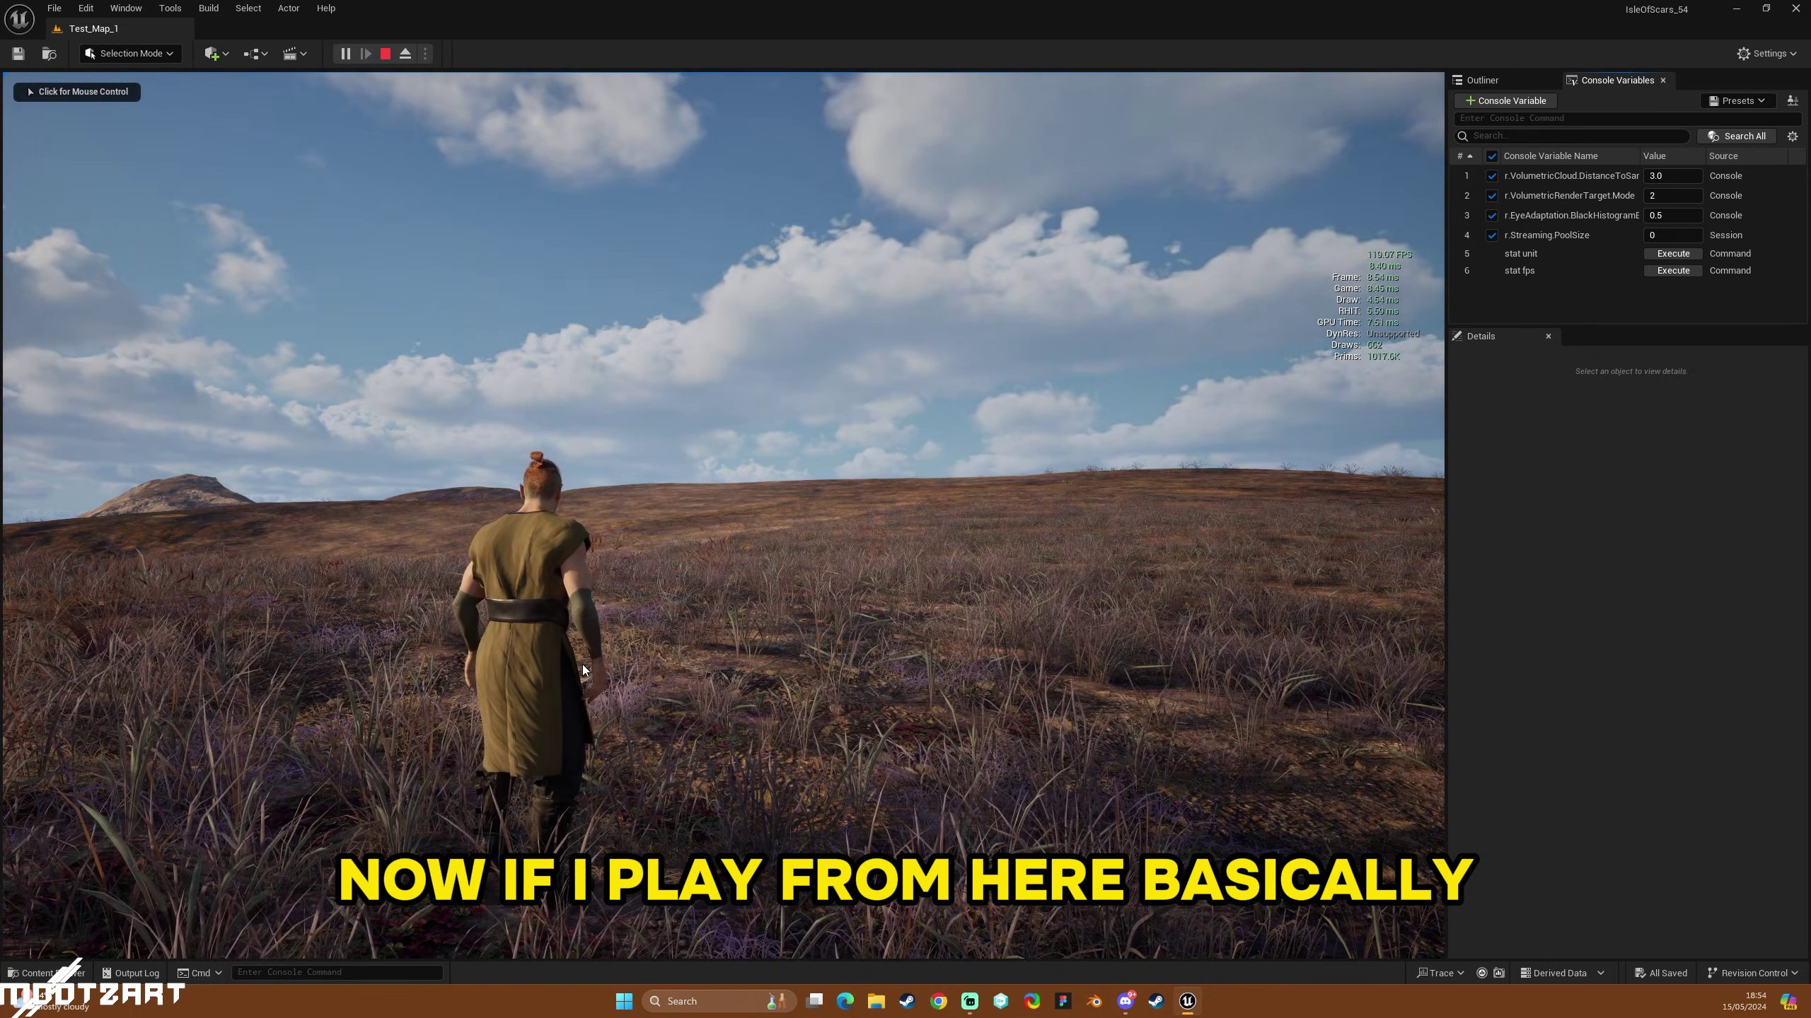
{"action": "left_click", "coordinate": [598, 665]}
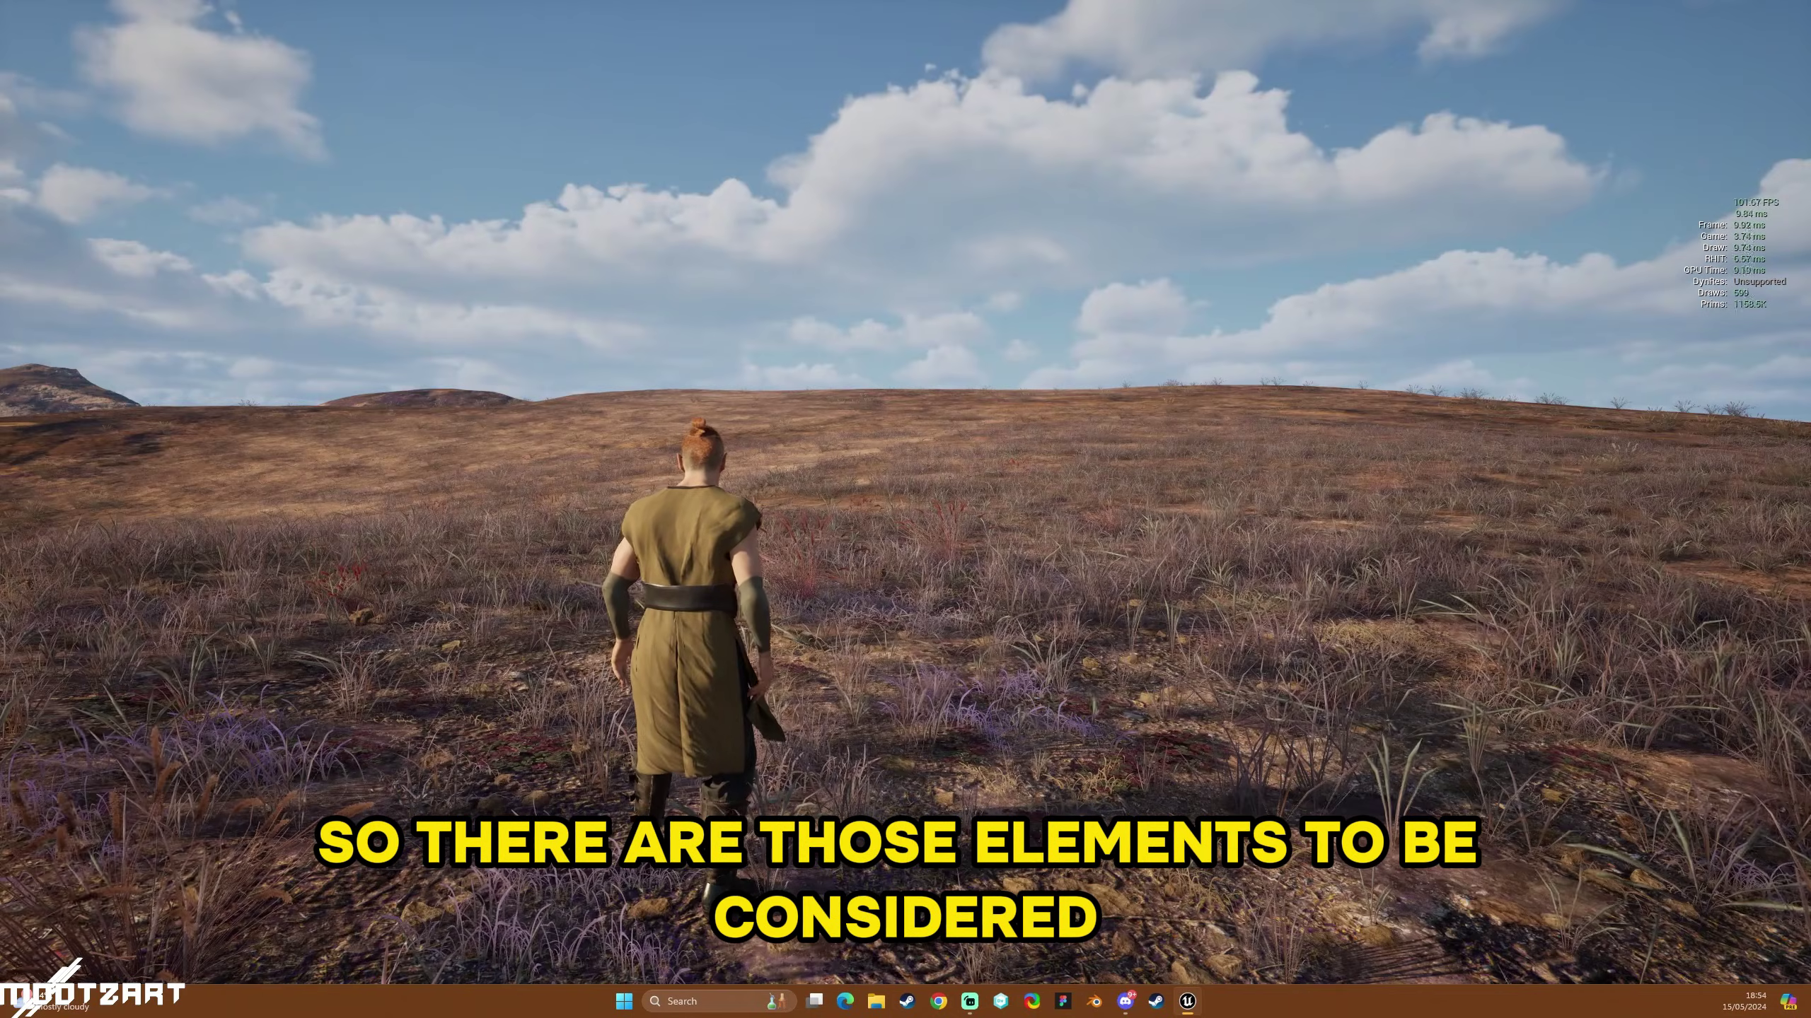
{"action": "key", "text": "a"}
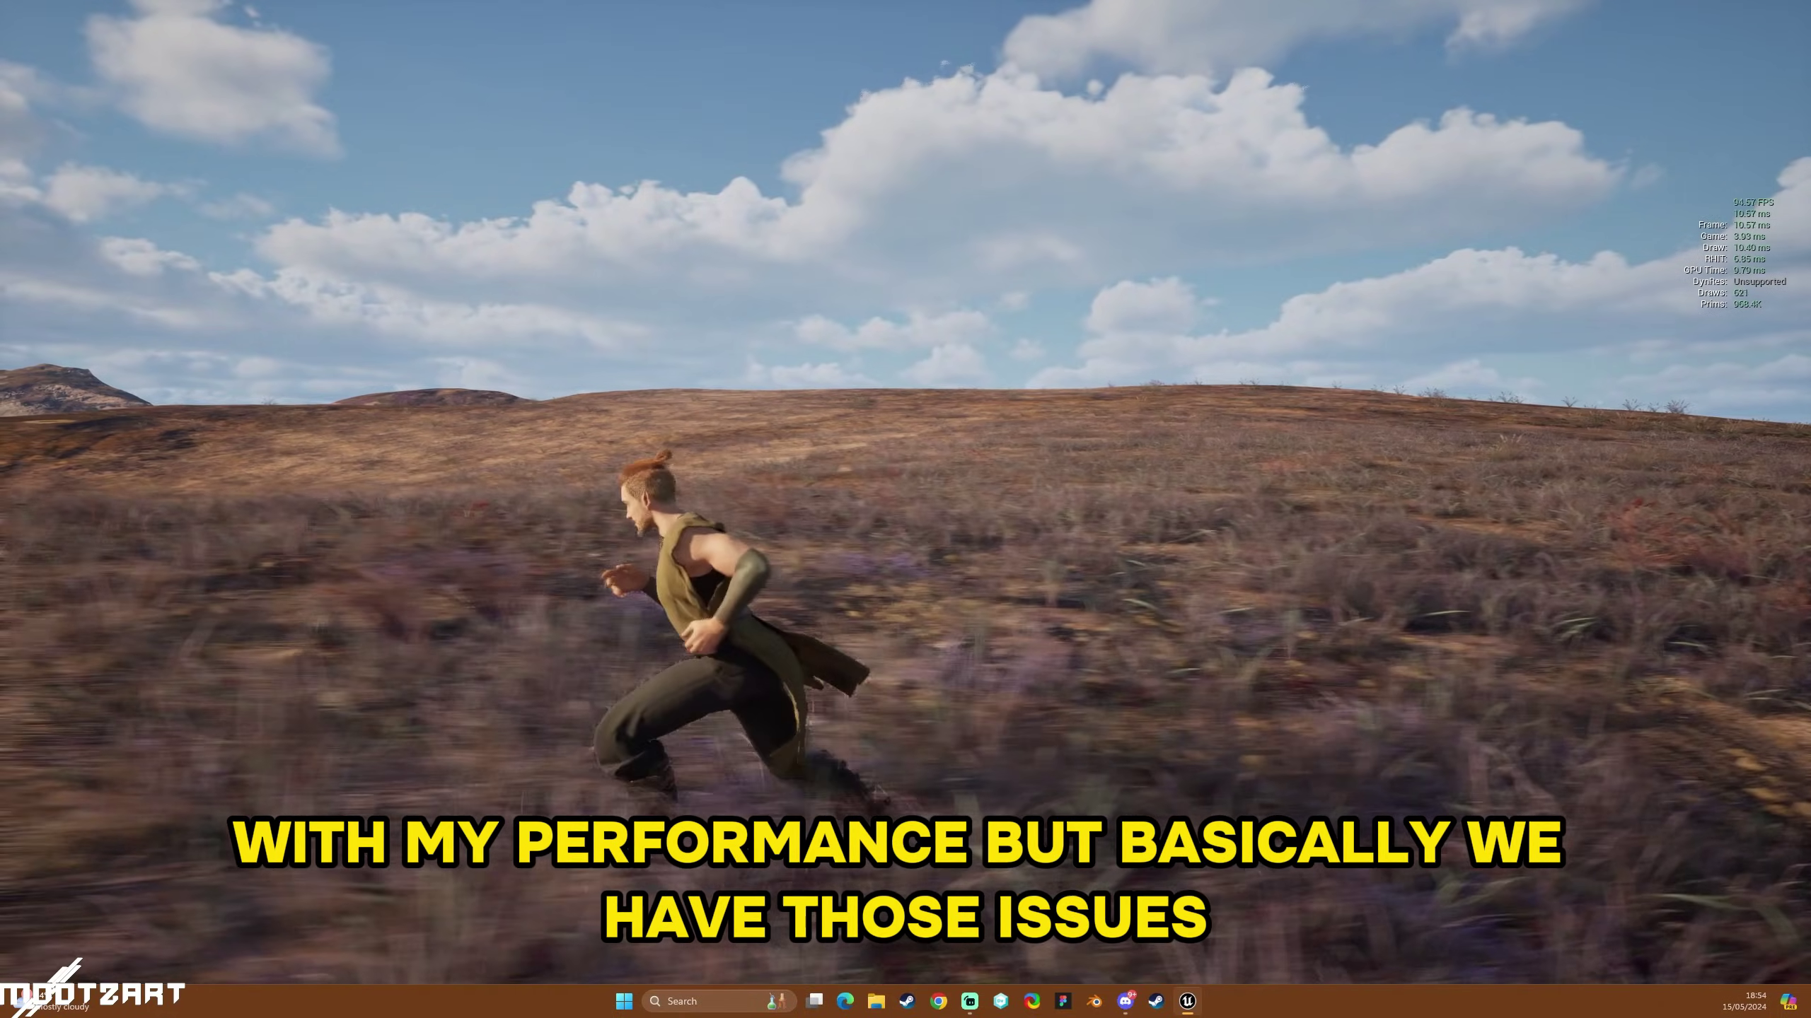
{"action": "key", "text": "w"}
{"action": "key", "text": "s"}
{"action": "key", "text": "d"}
{"action": "key", "text": "w"}
{"action": "key", "text": "Escape"}
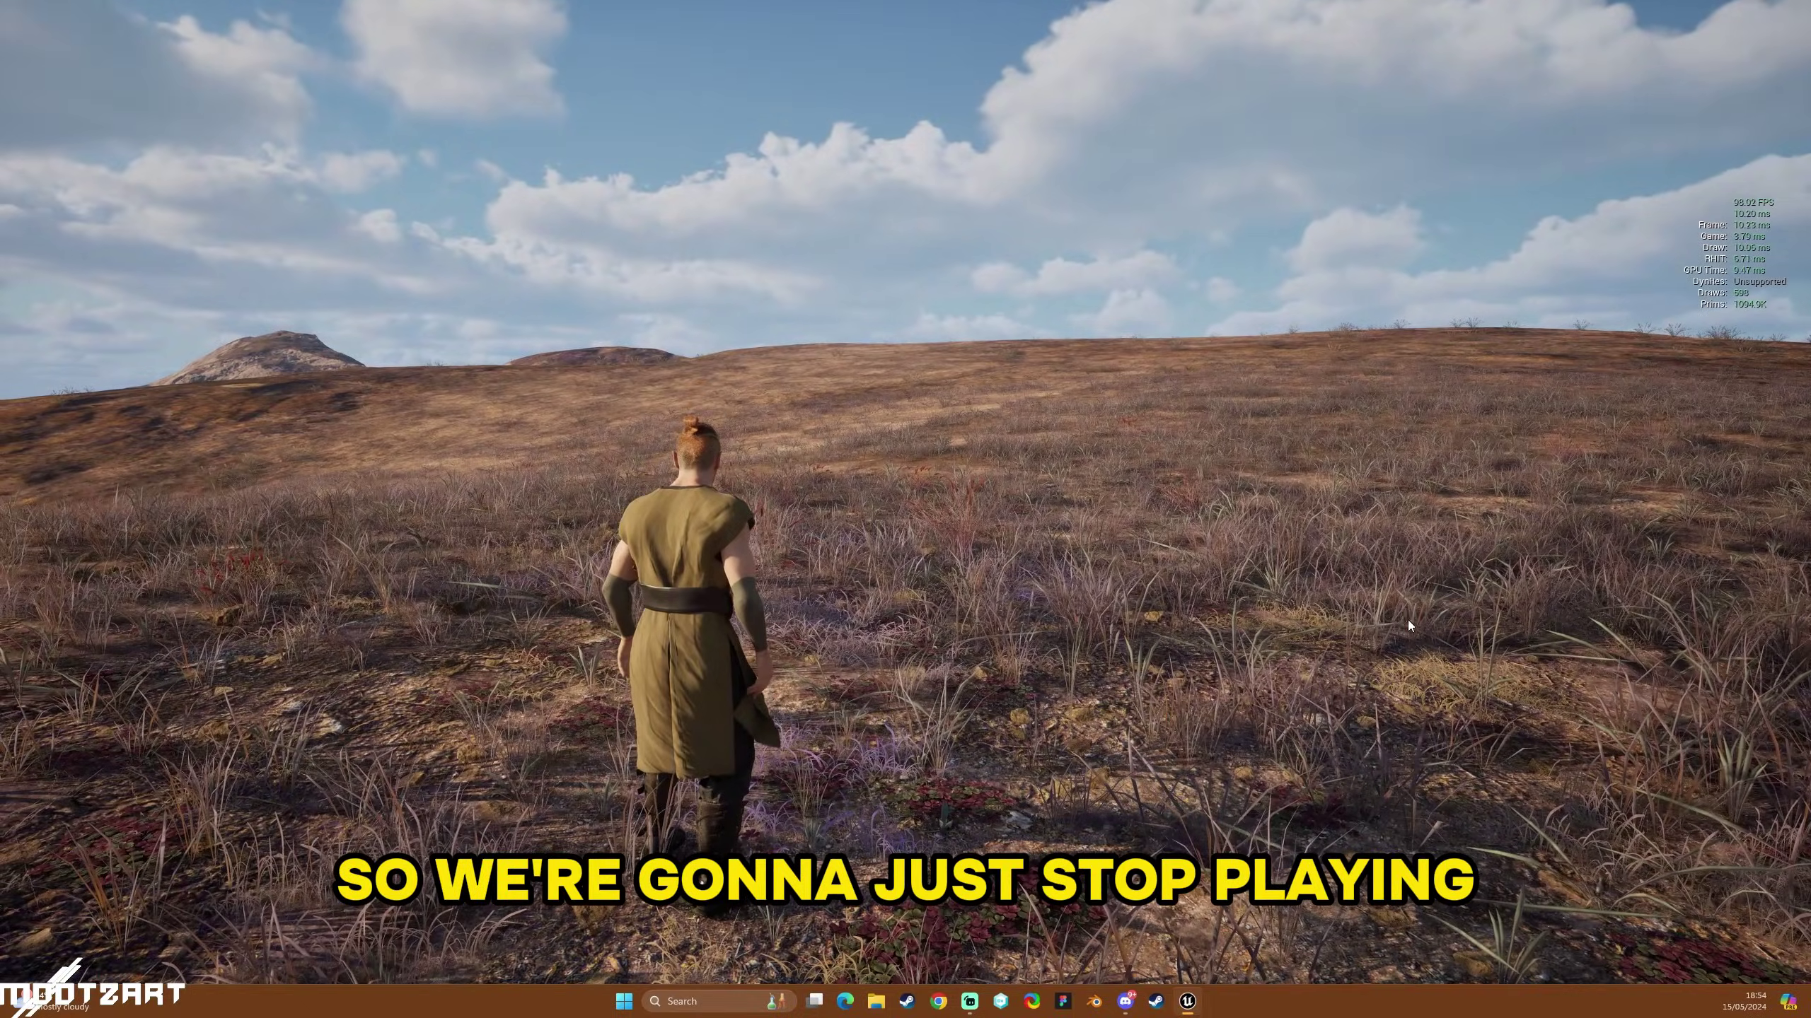
{"action": "key", "text": "Escape"}
{"action": "key", "text": "F11"}
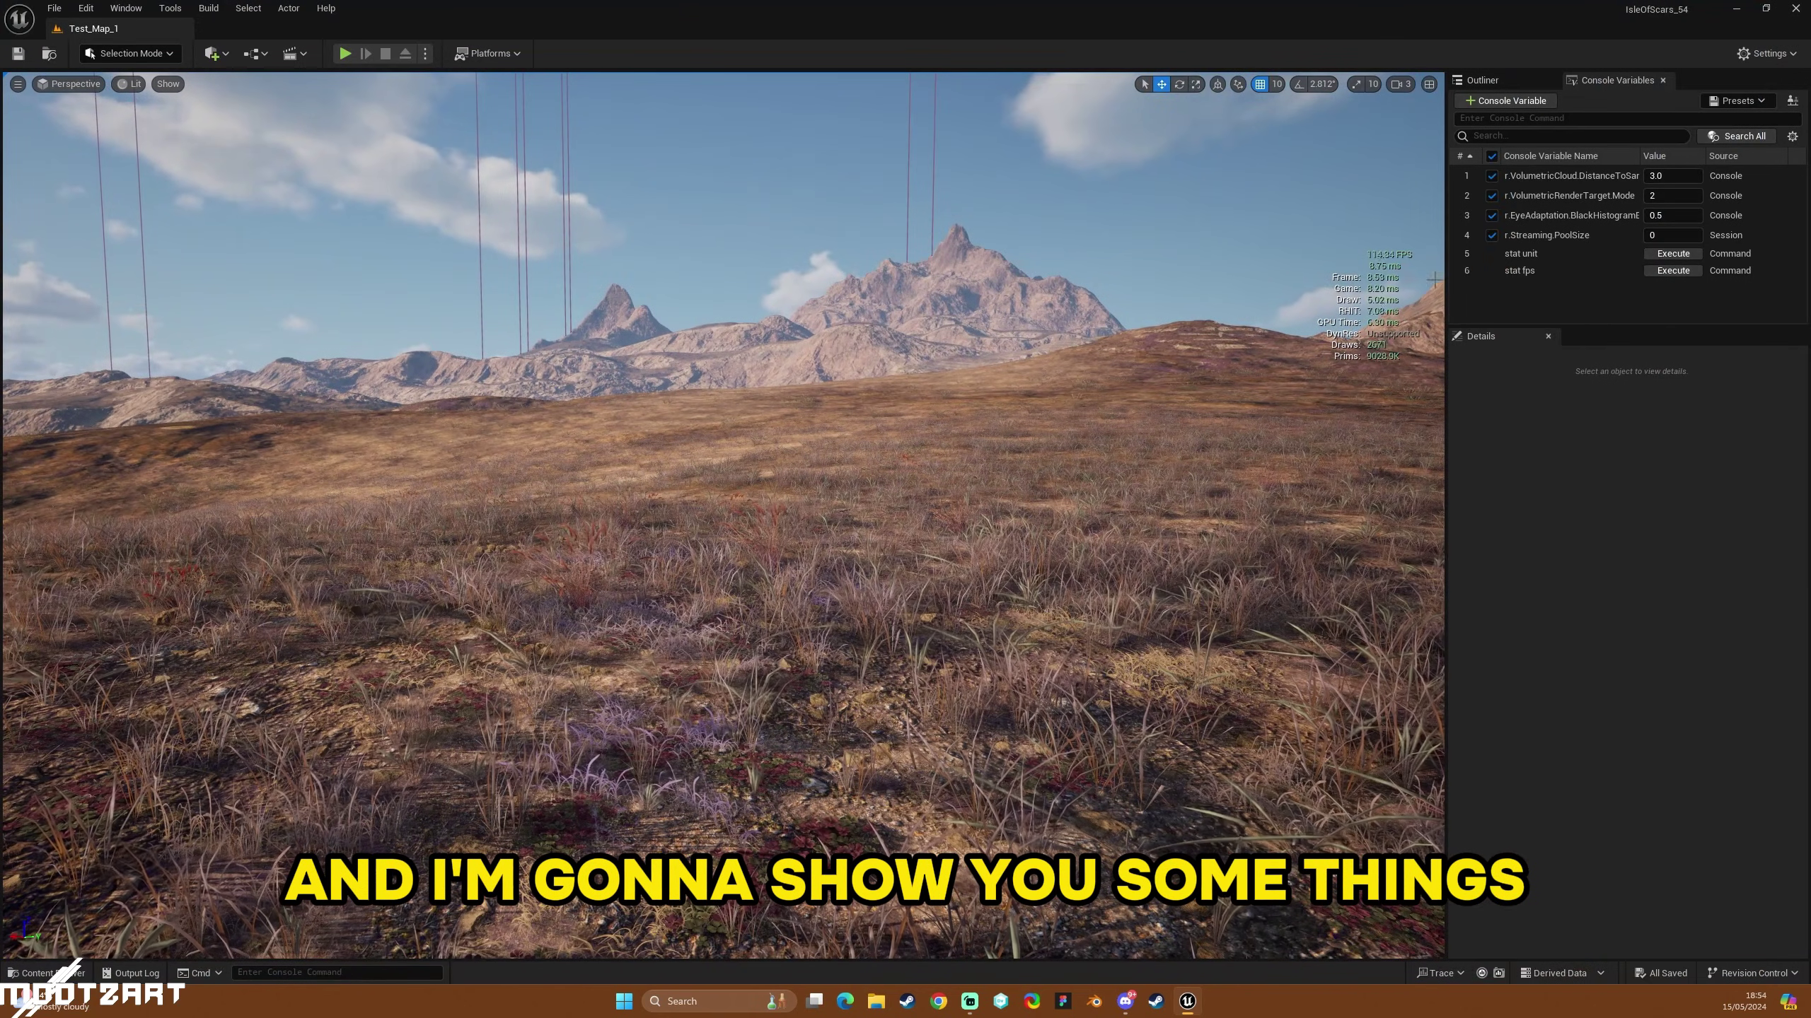
Open the World Settings and expand World Partition Setup down to the first runtime grid's properties.
{"action": "left_click", "coordinate": [1512, 78]}
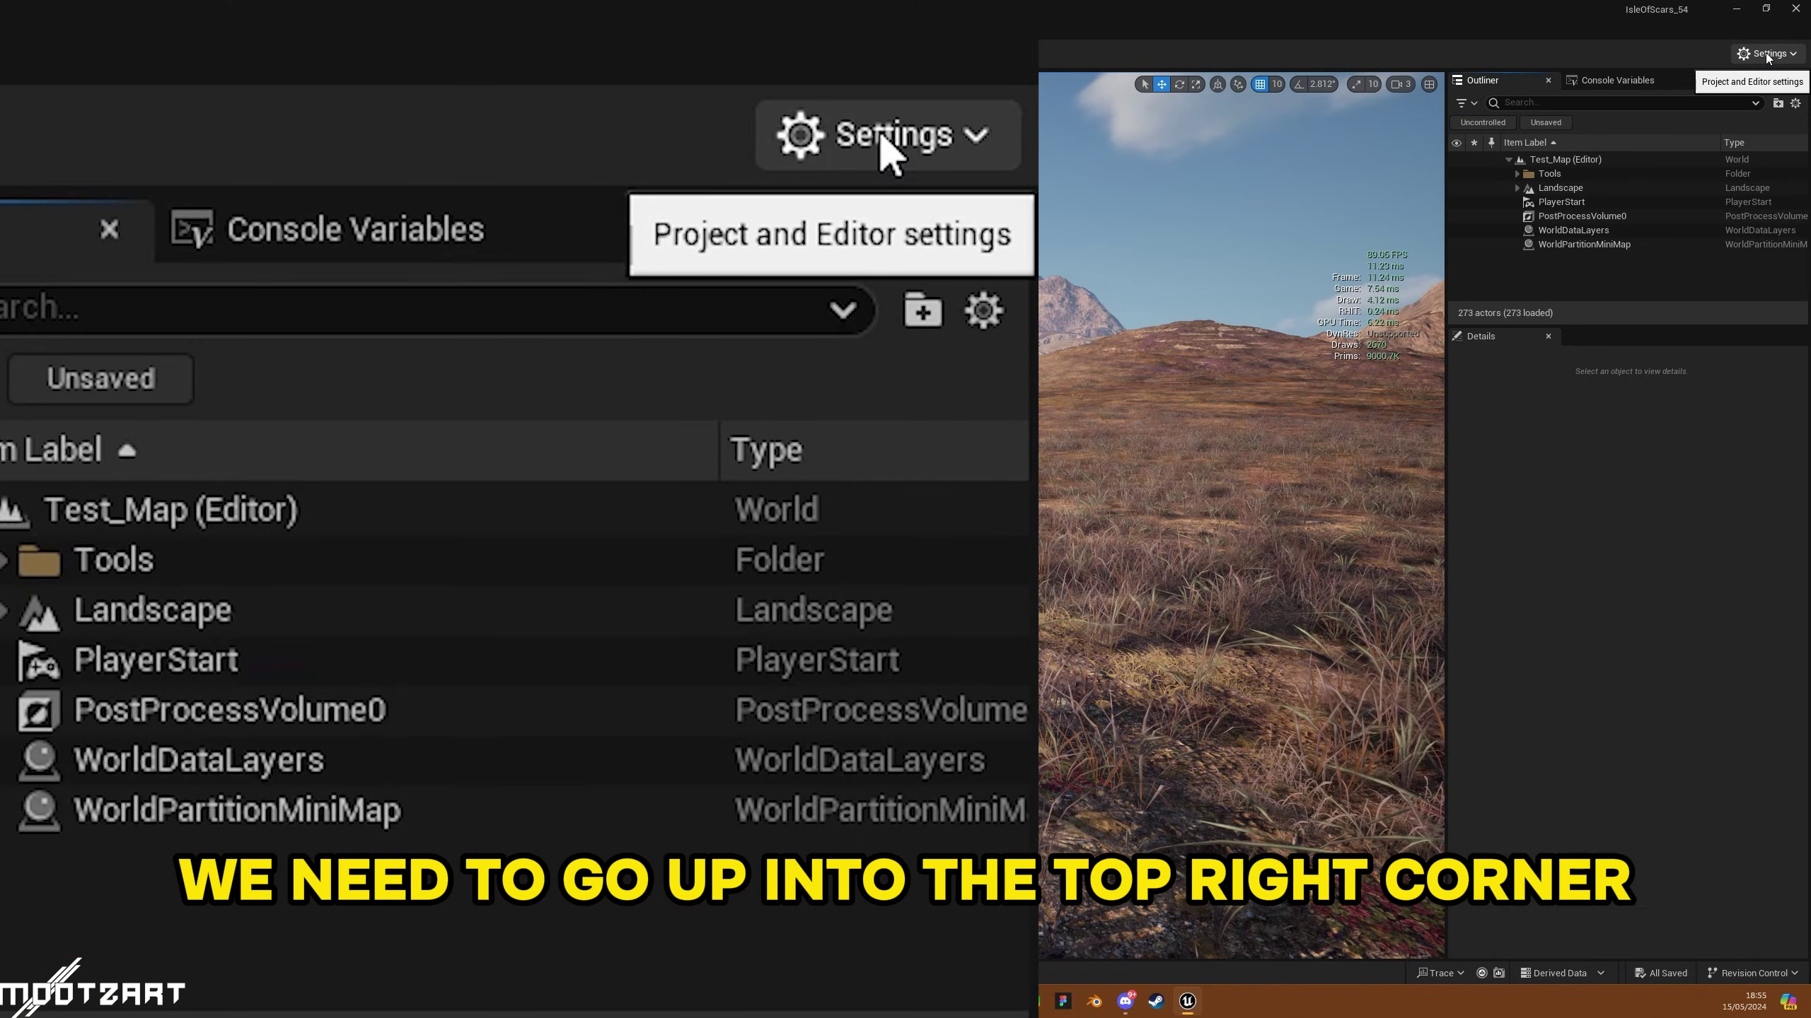
{"action": "left_click", "coordinate": [1768, 56]}
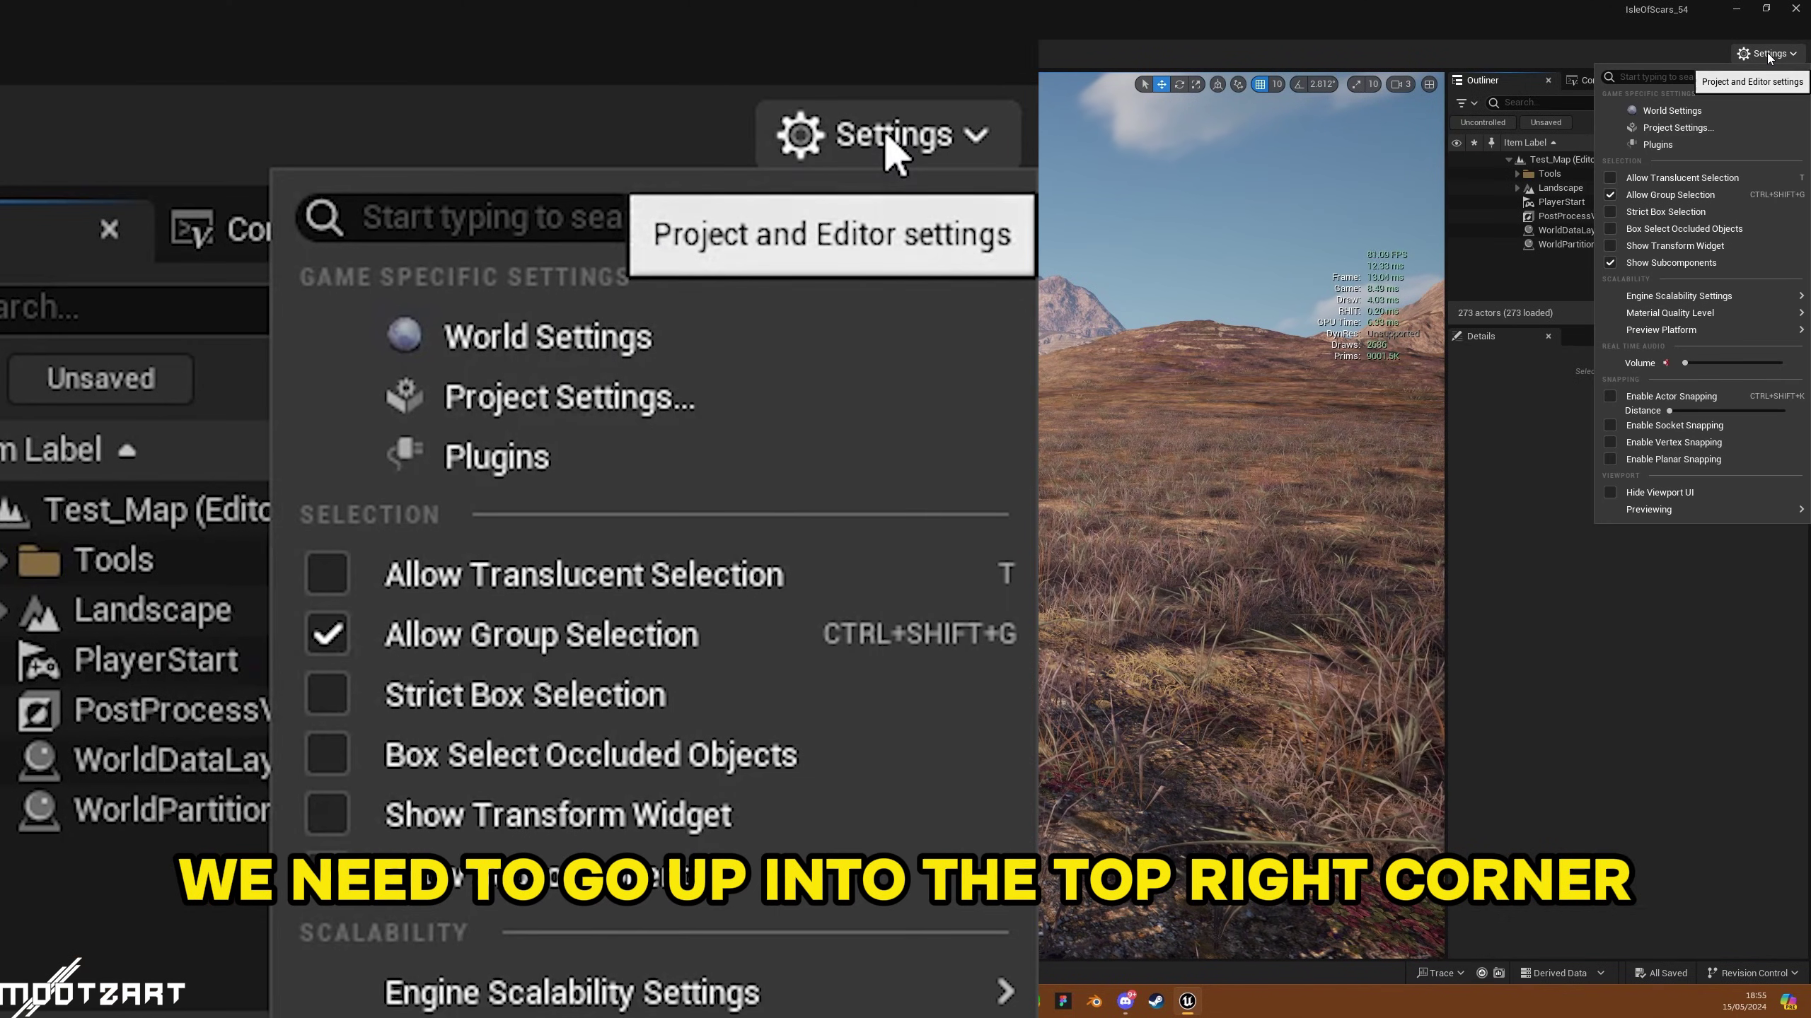
{"action": "left_click", "coordinate": [1660, 111]}
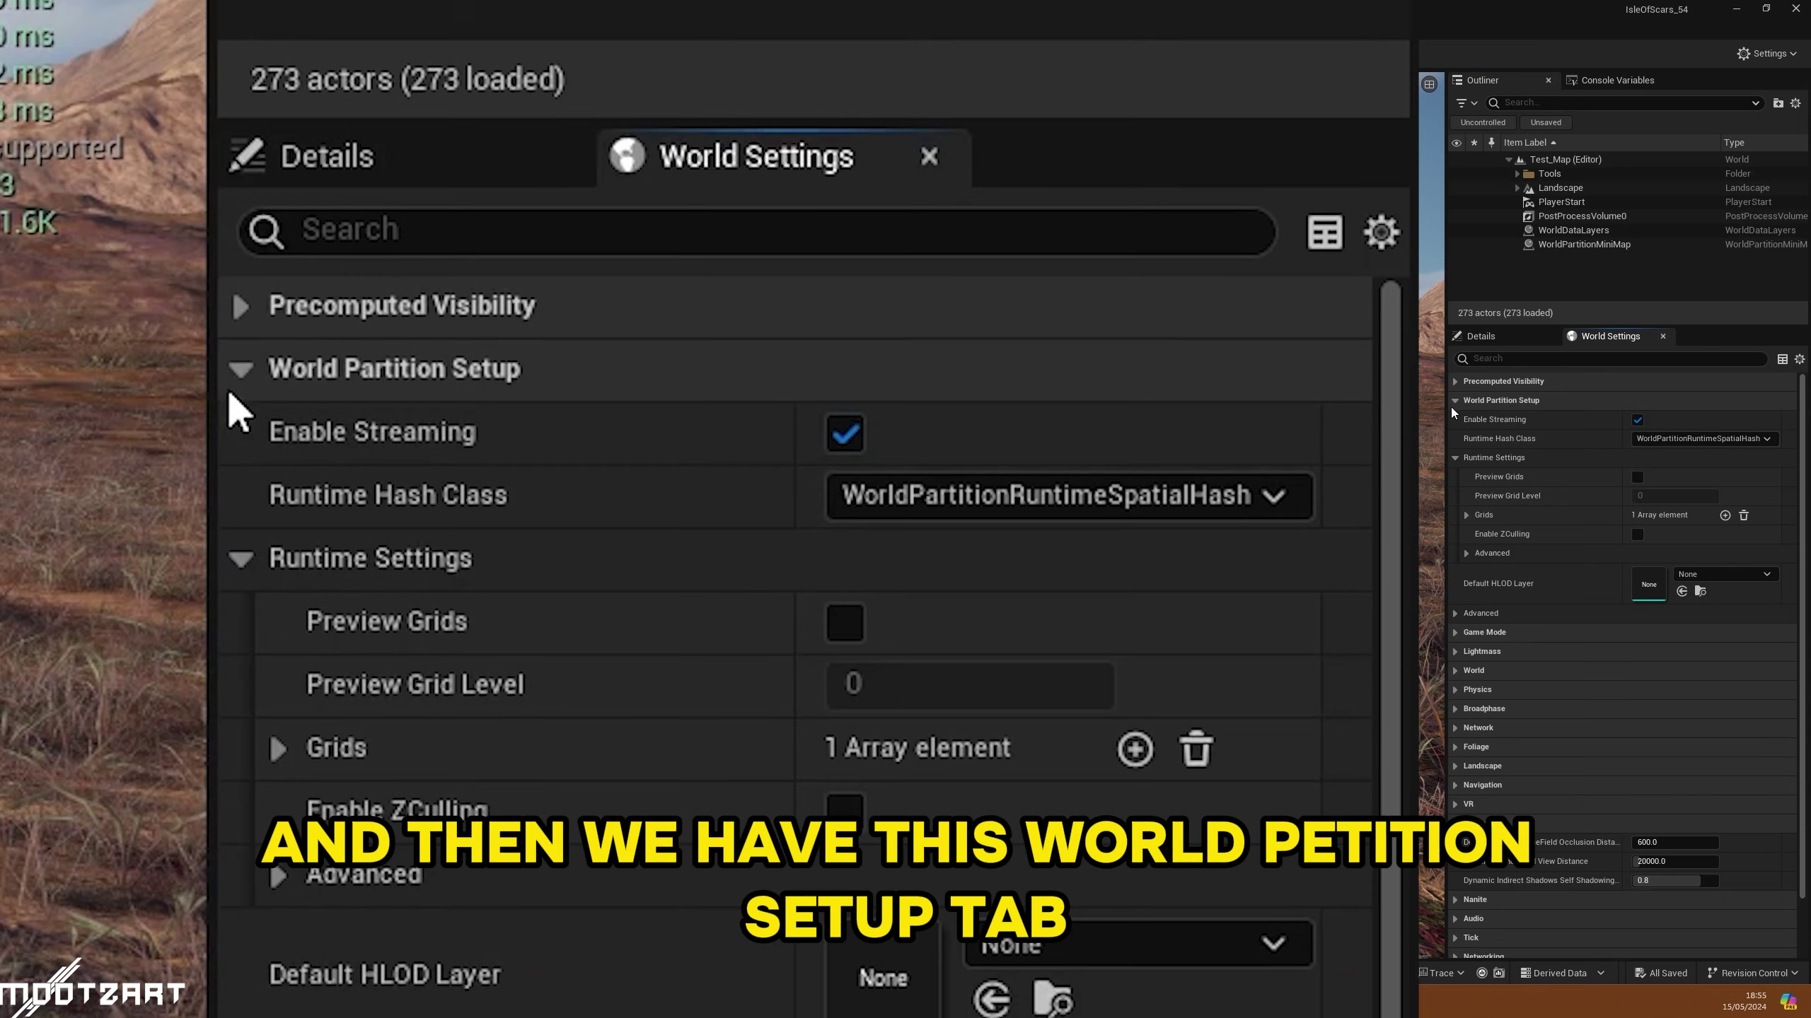
{"action": "left_click", "coordinate": [1451, 401]}
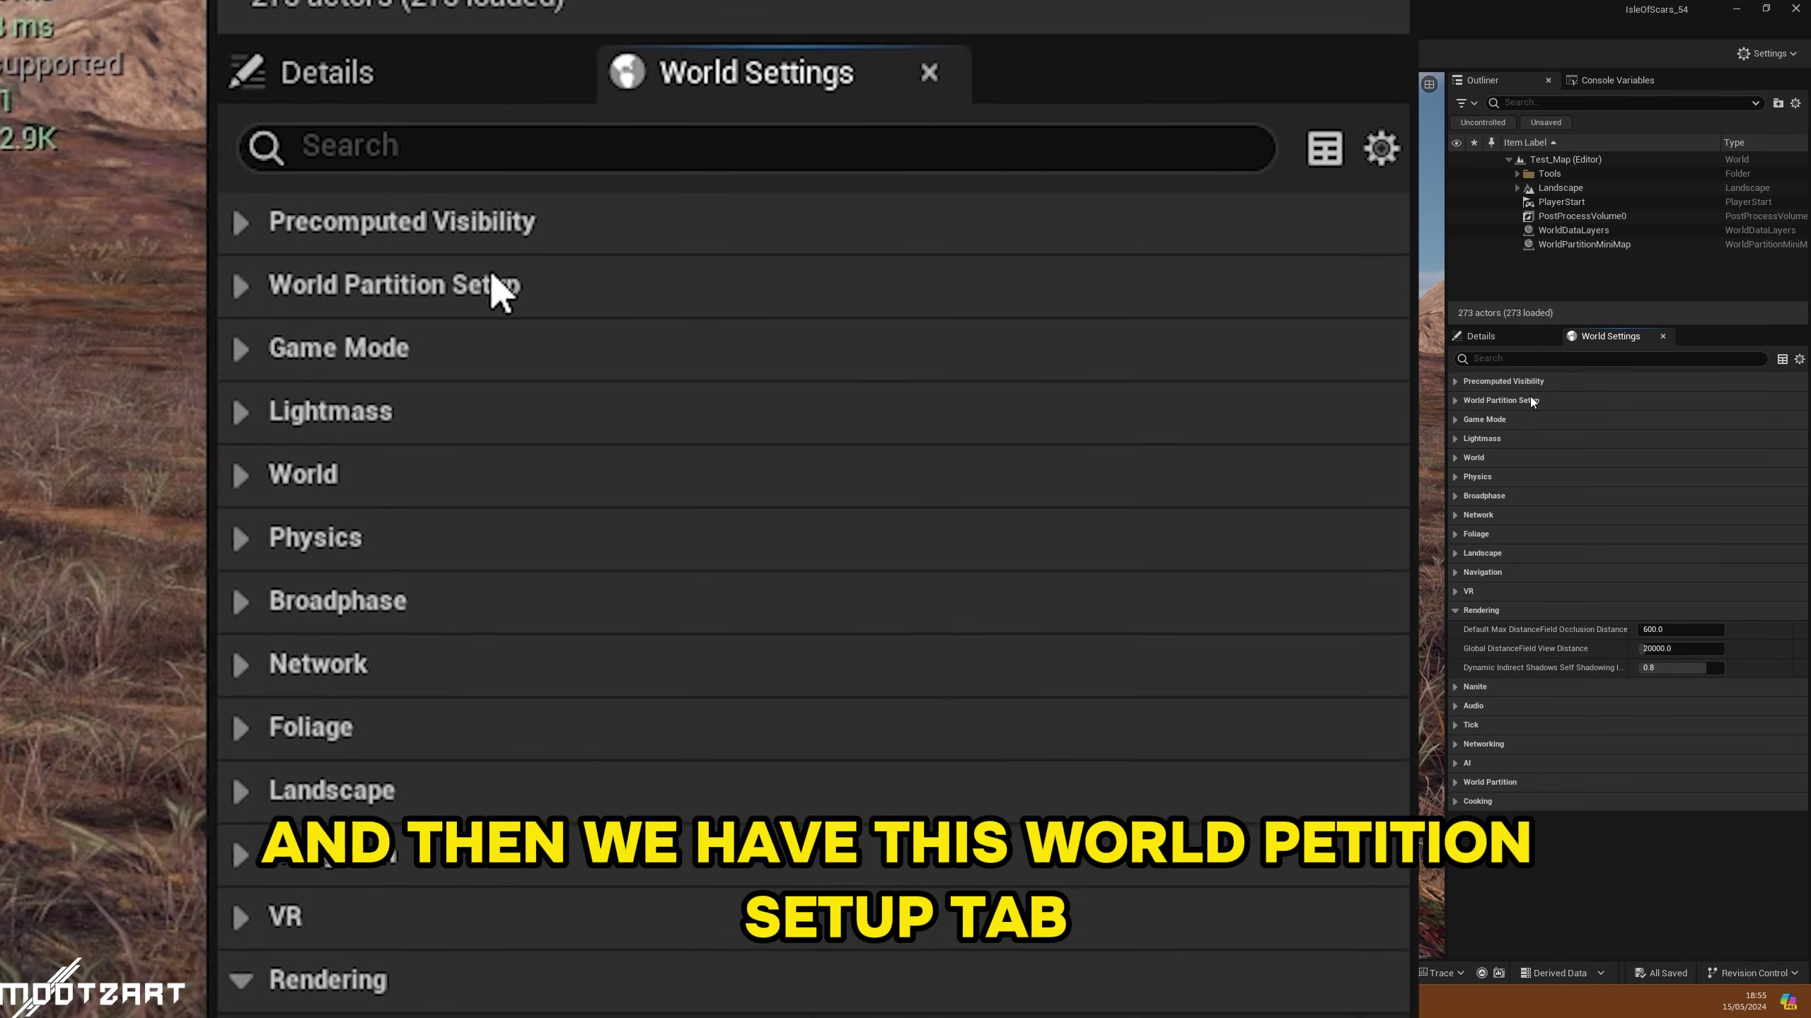
{"action": "left_click", "coordinate": [1455, 401]}
{"action": "left_click", "coordinate": [1455, 457]}
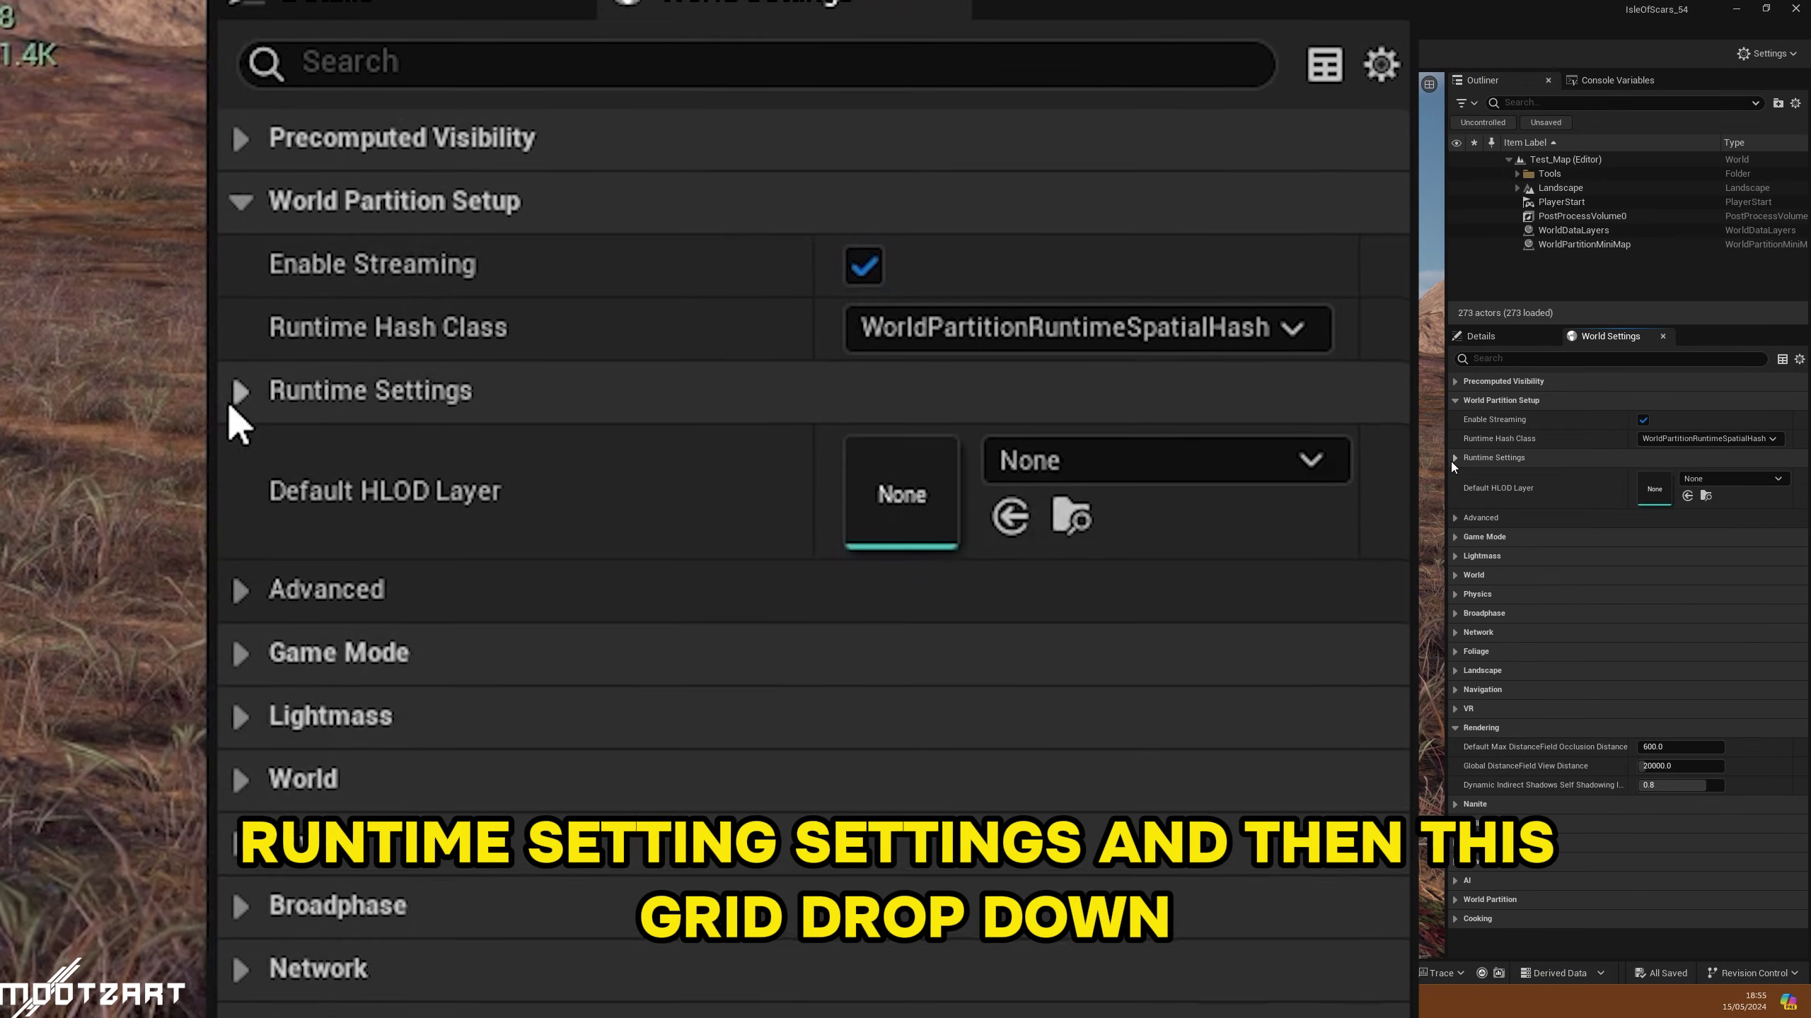
{"action": "left_click", "coordinate": [1452, 457]}
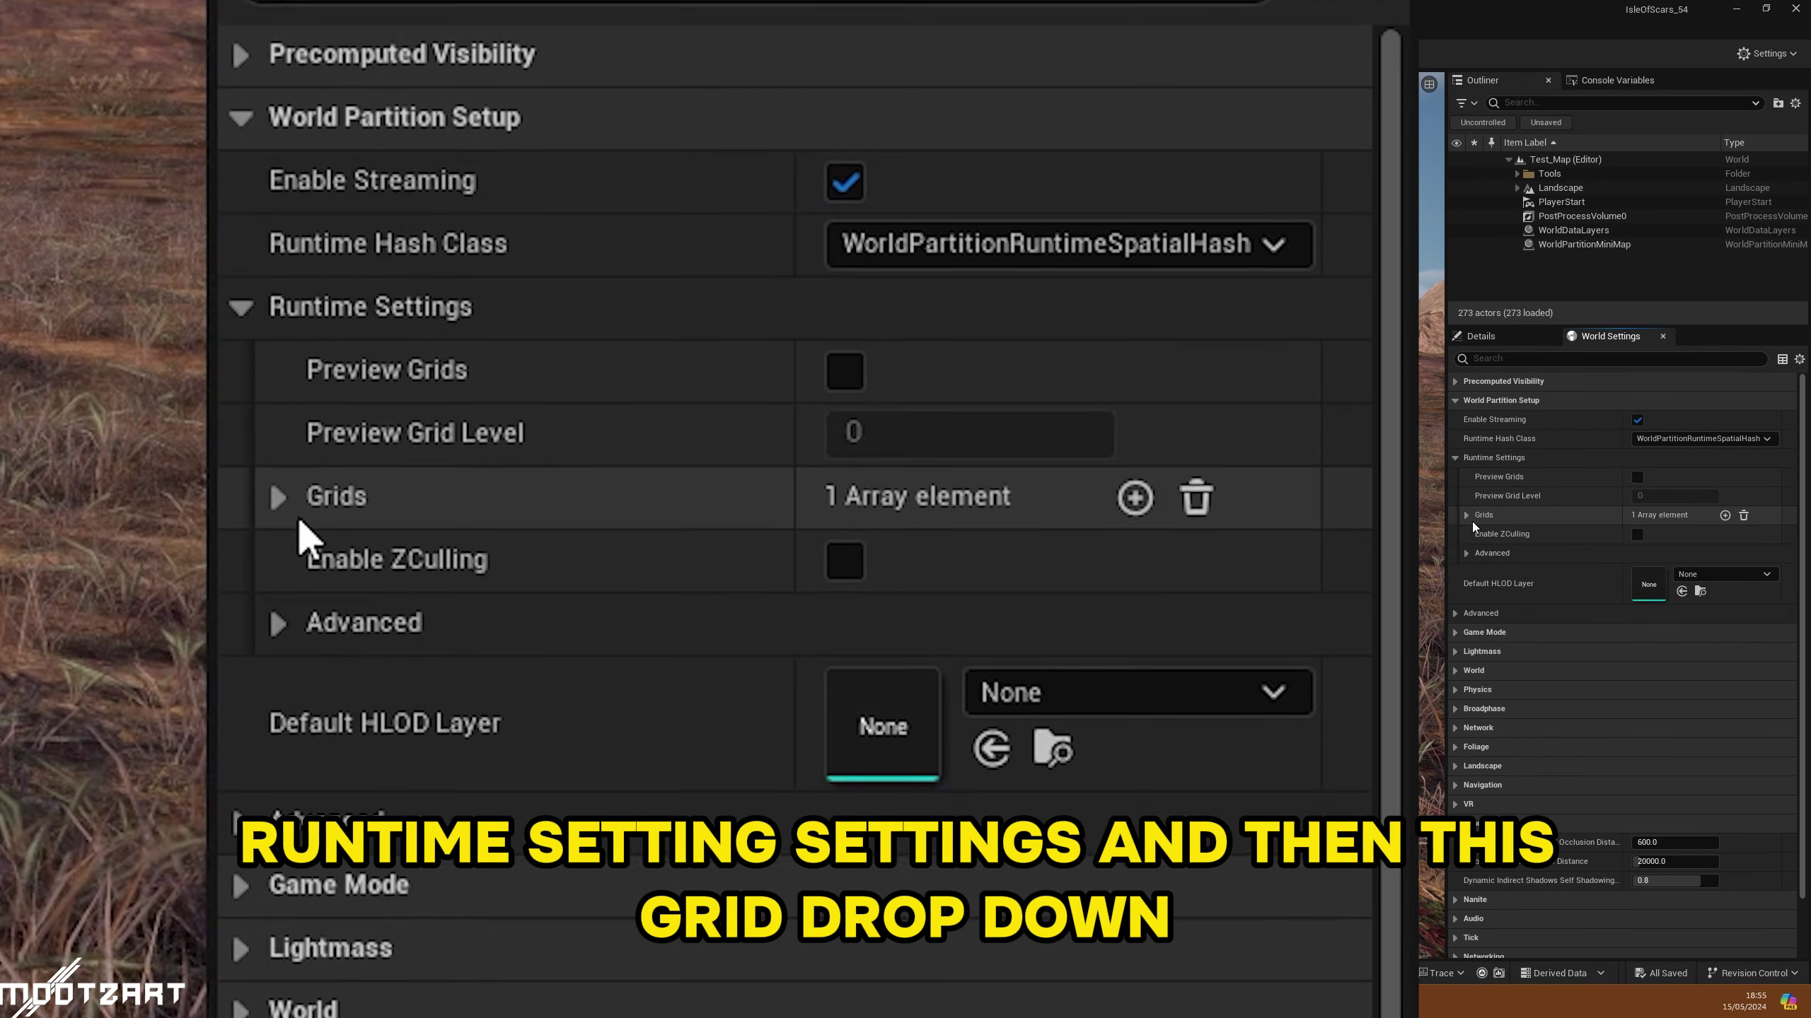
{"action": "left_click", "coordinate": [1467, 514]}
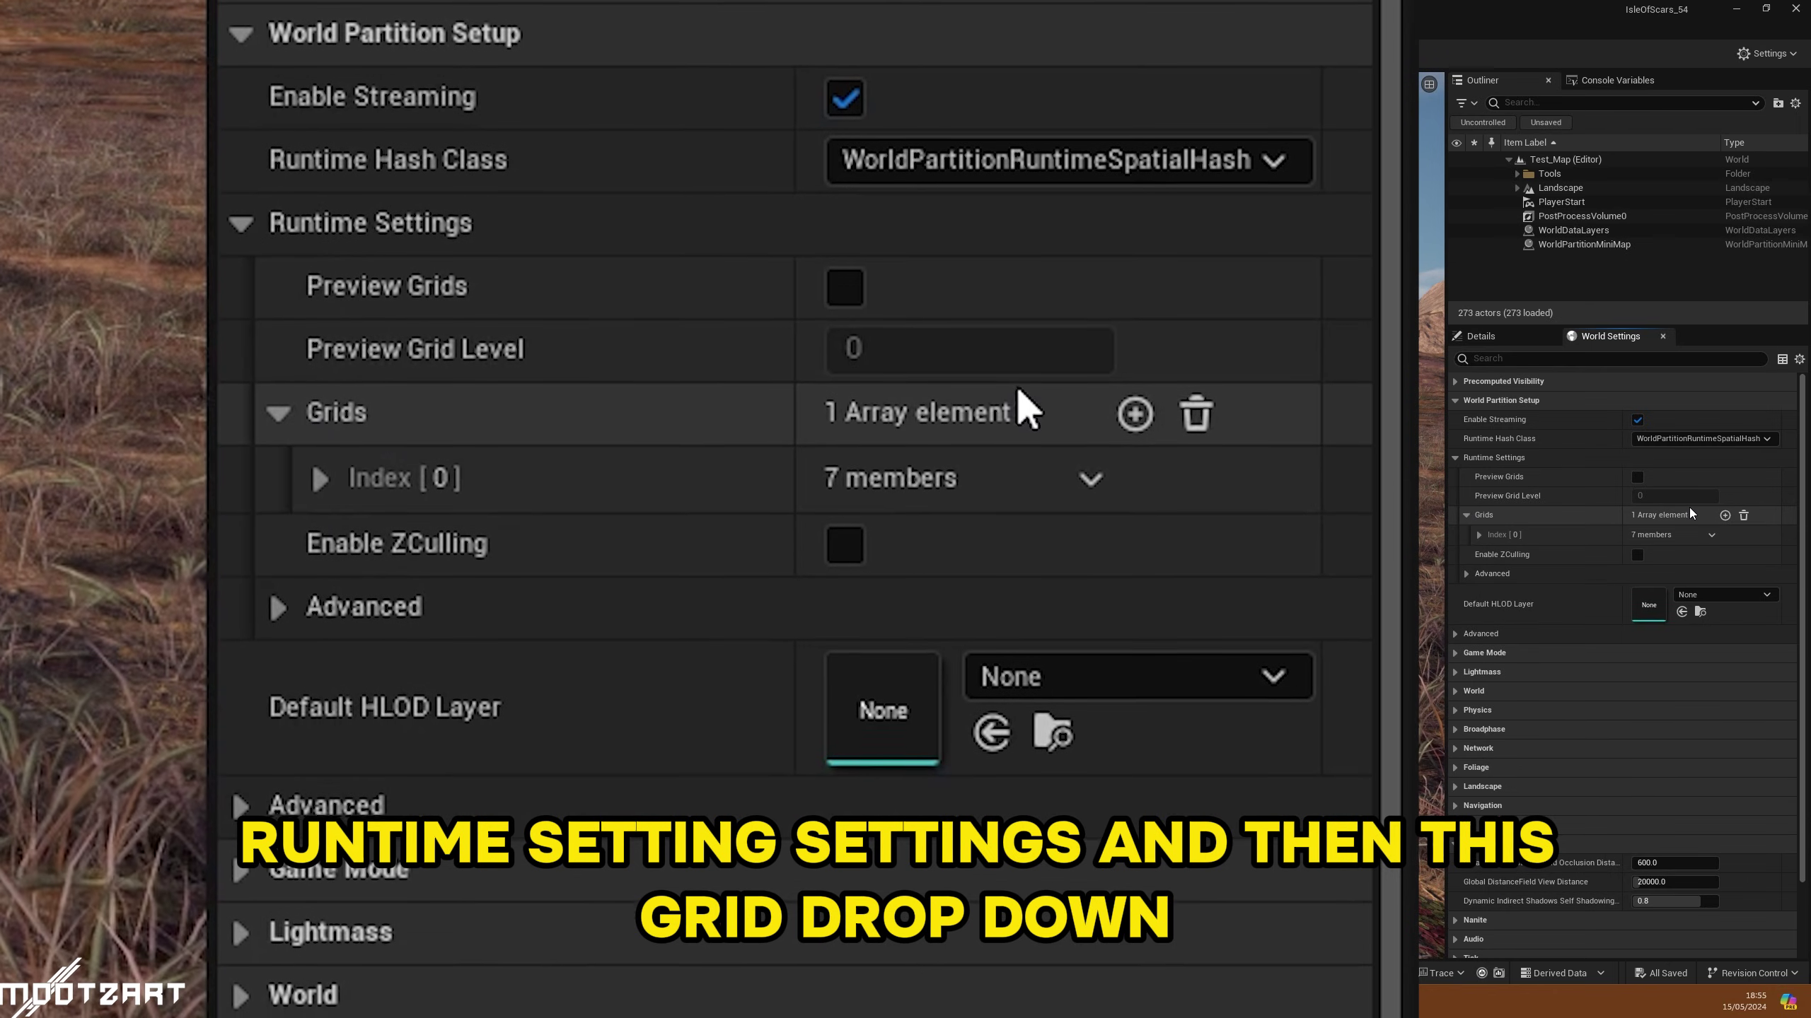
{"action": "left_click", "coordinate": [1478, 534]}
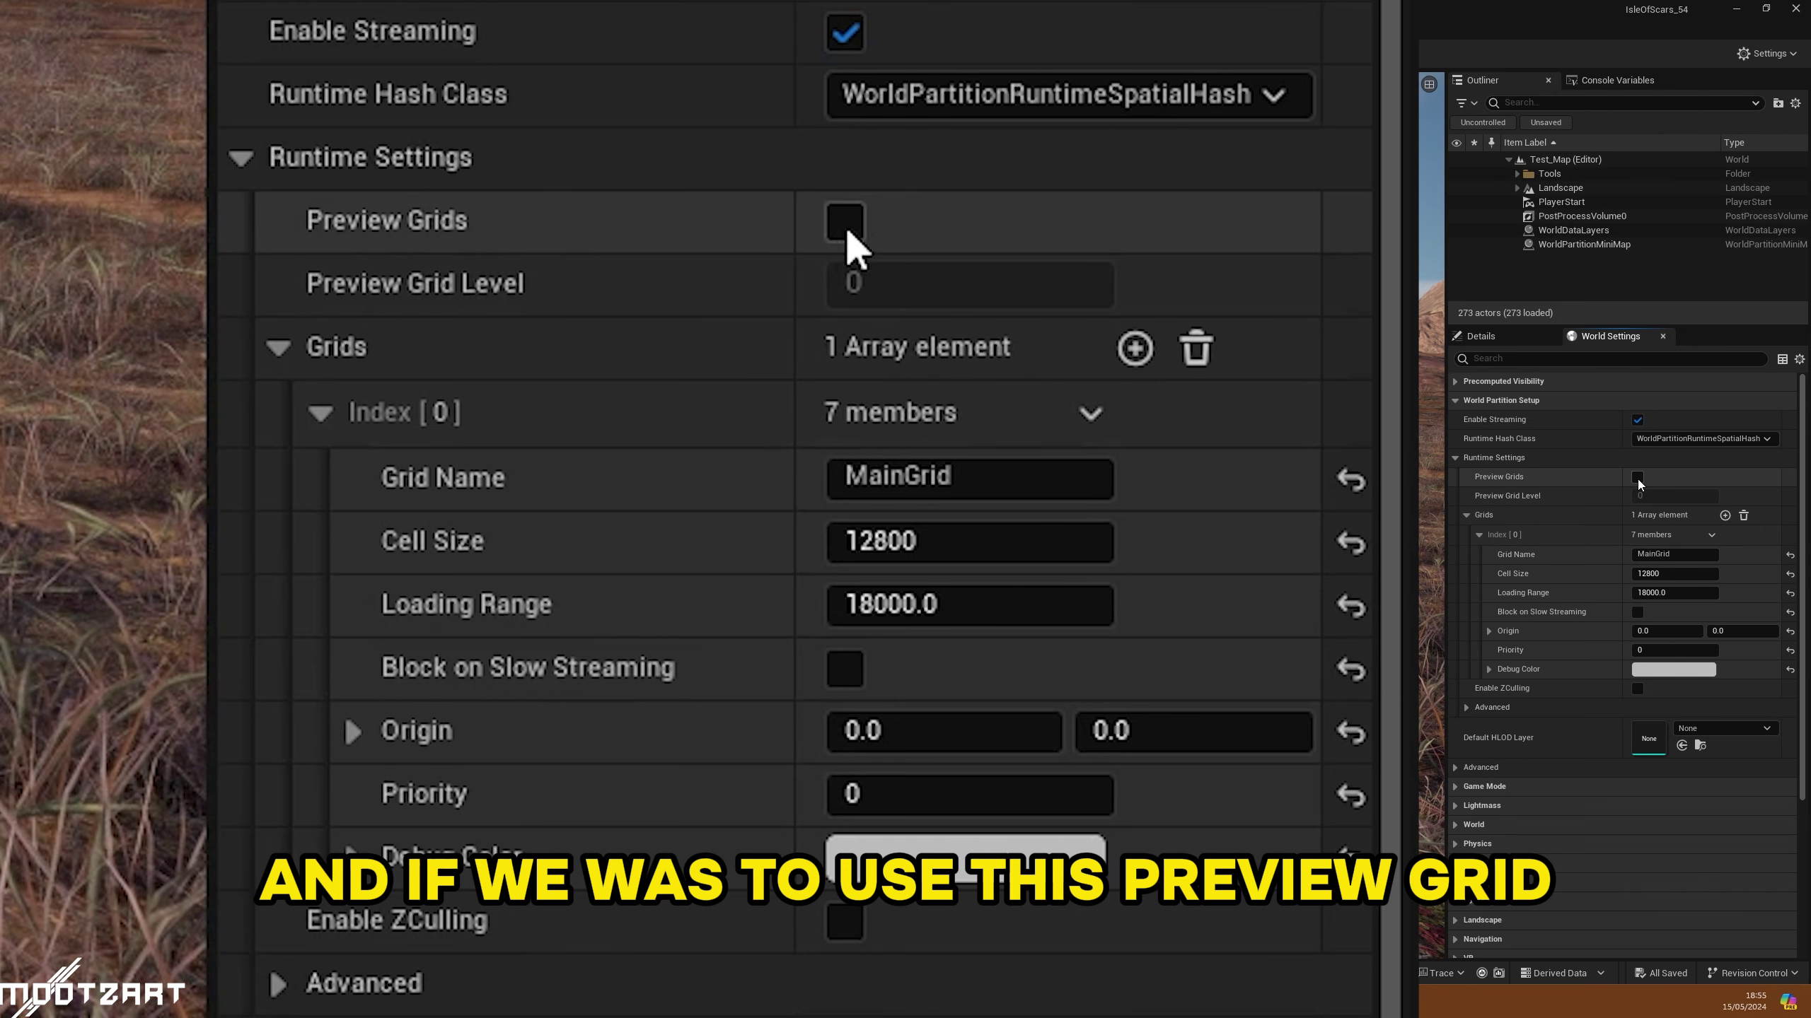
Enable Preview Grids and inspect from above how far the streaming grid reaches across the landscape.
{"action": "left_click", "coordinate": [1637, 477]}
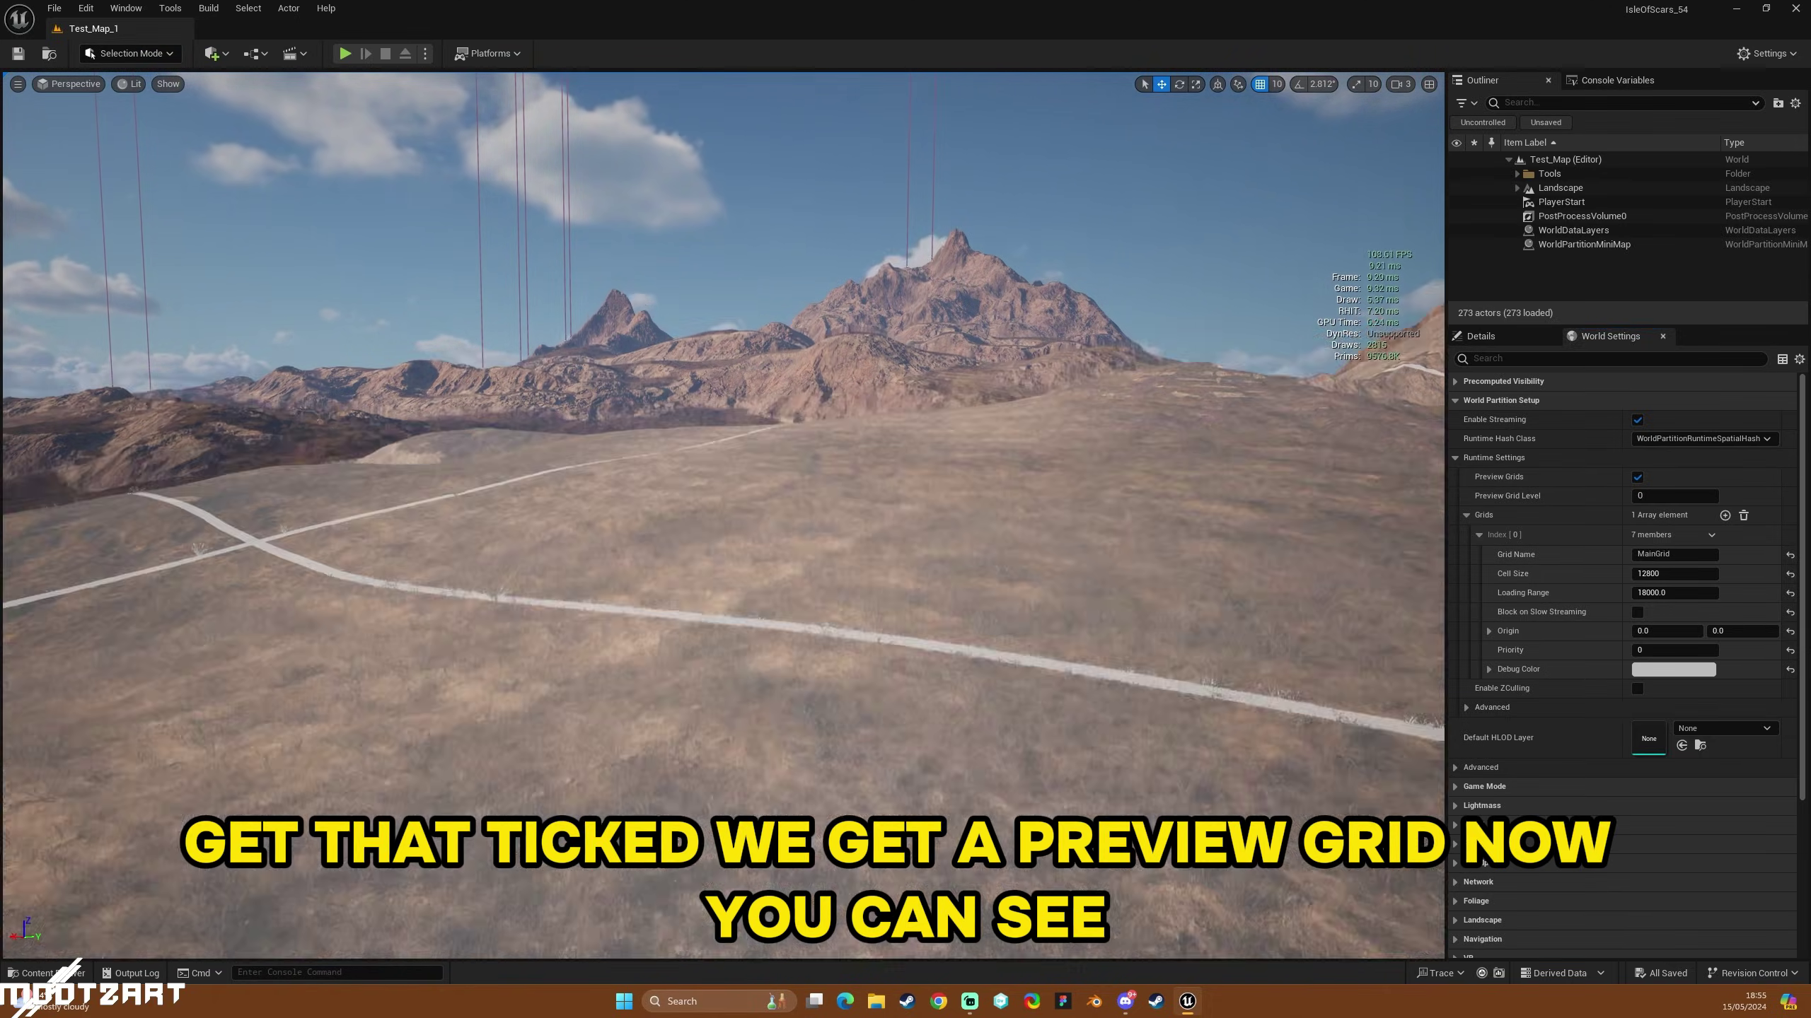
{"action": "key", "text": "q"}
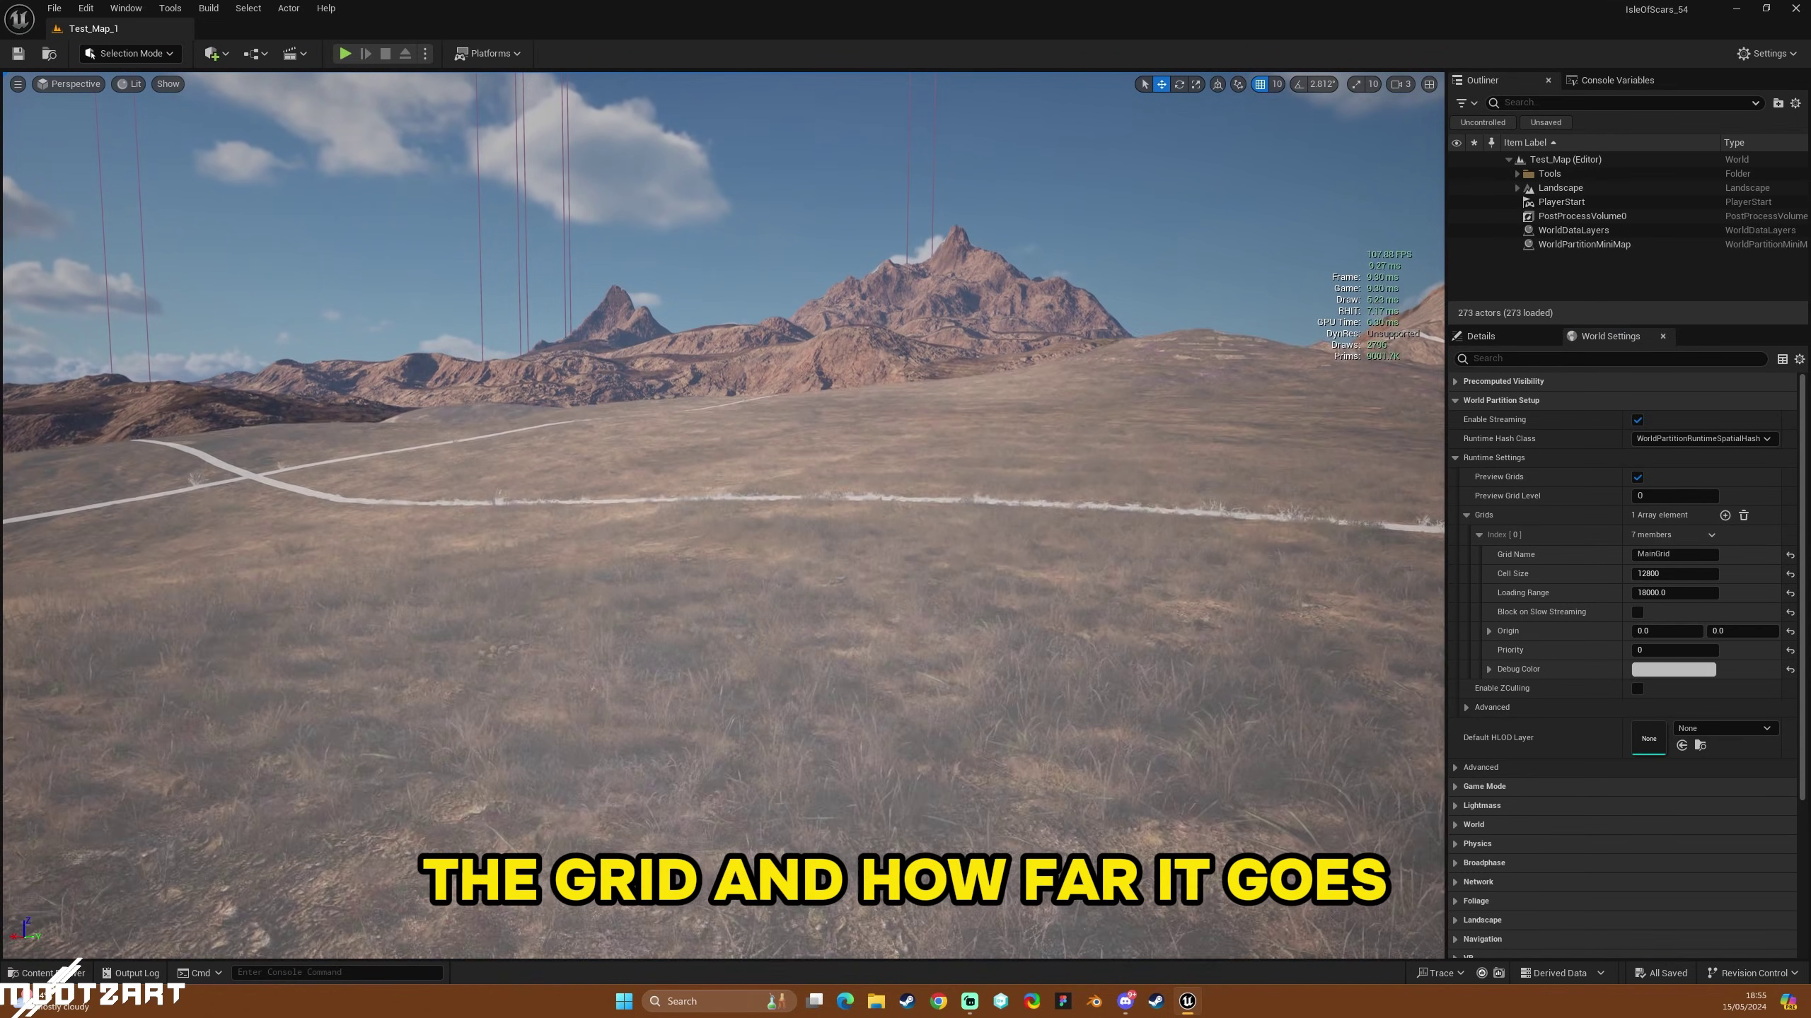
{"action": "key", "text": "e"}
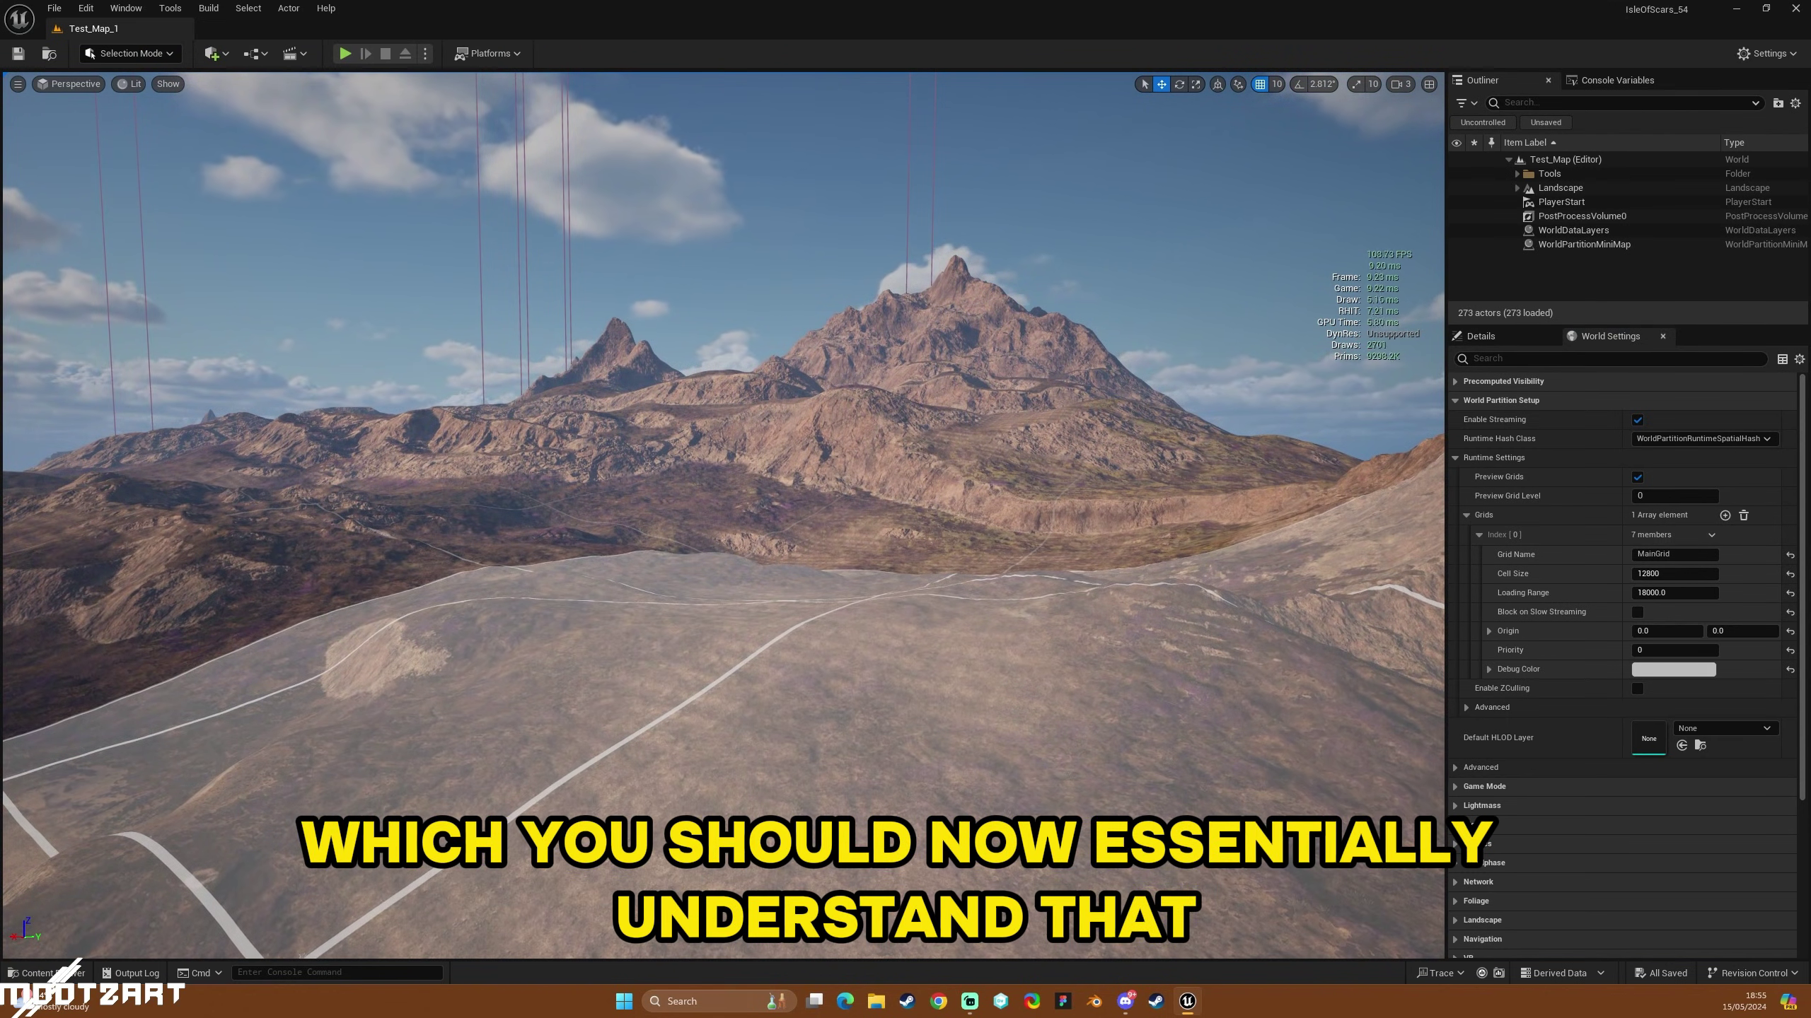
{"action": "right_click_drag", "start_coordinate": [724, 515], "coordinate": [549, 510]}
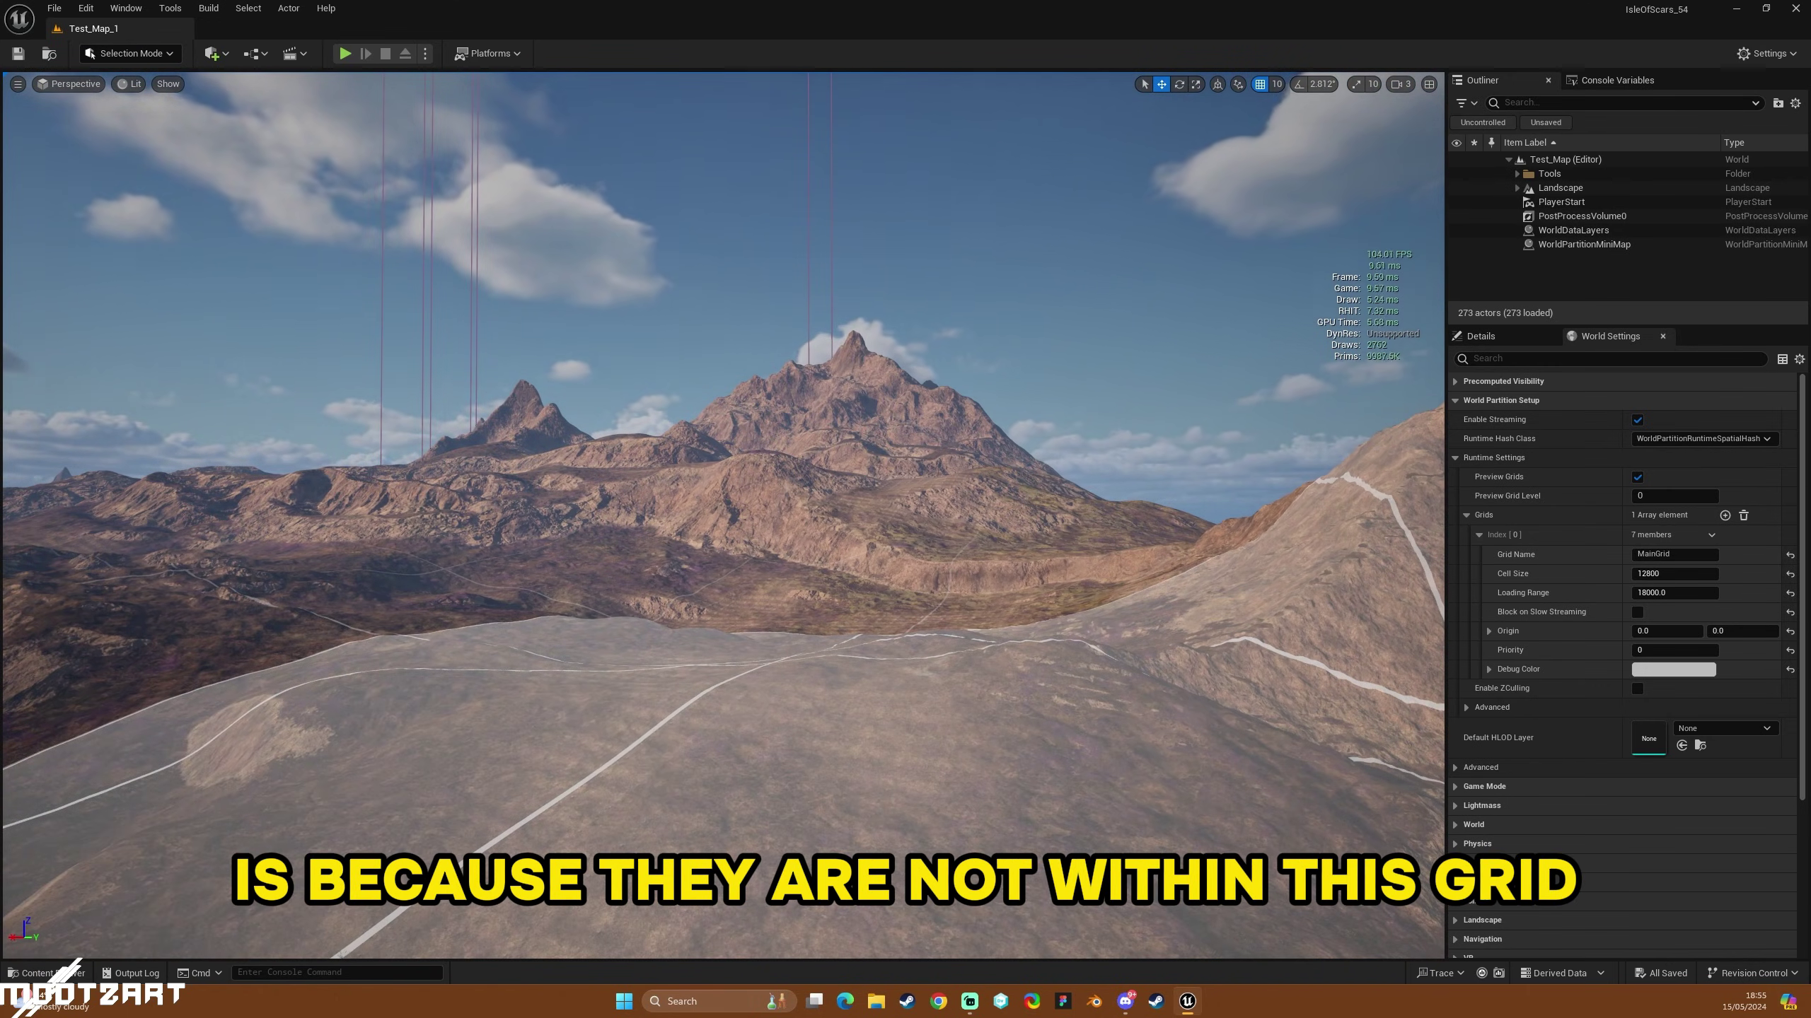
{"action": "mouse_move", "coordinate": [577, 758]}
{"action": "right_mouse_down"}
{"action": "mouse_move", "coordinate": [428, 842]}
{"action": "mouse_move", "coordinate": [467, 948]}
{"action": "mouse_move", "coordinate": [576, 757]}
{"action": "right_mouse_up"}
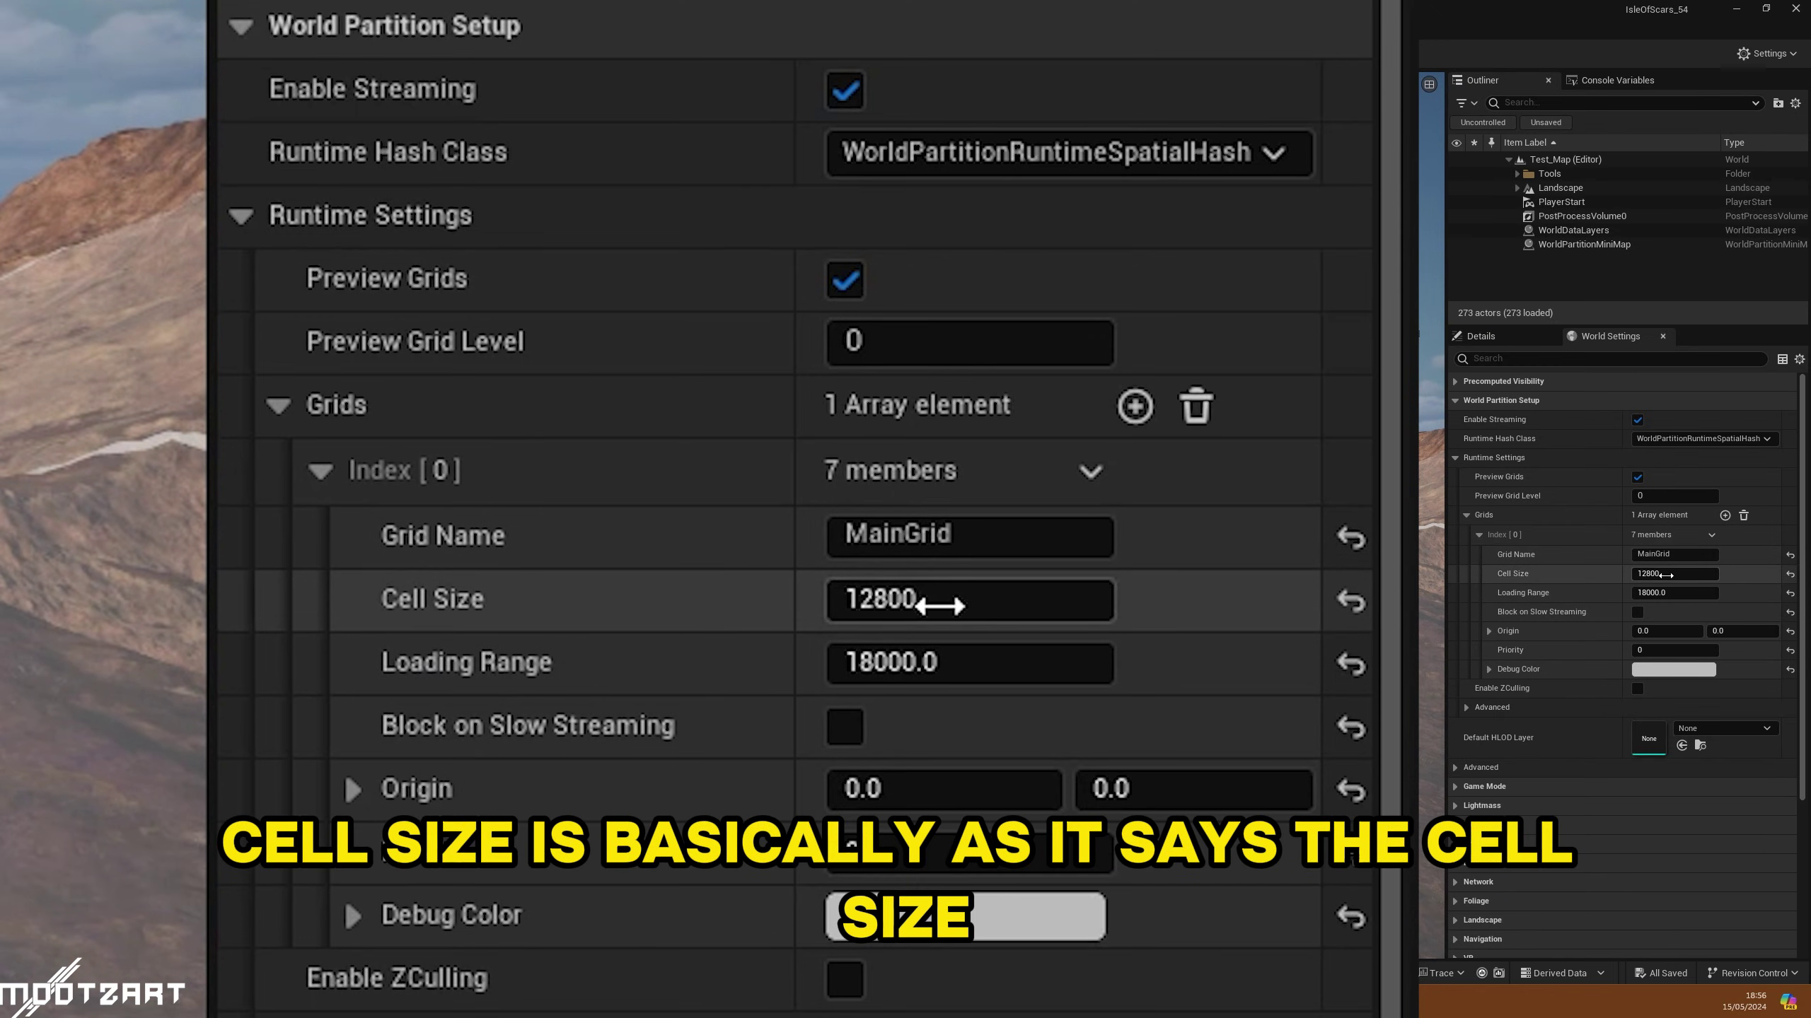
Reset the MainGrid cell size to its default of 1600 and inspect the grid over the terrain.
{"action": "left_click", "coordinate": [966, 601]}
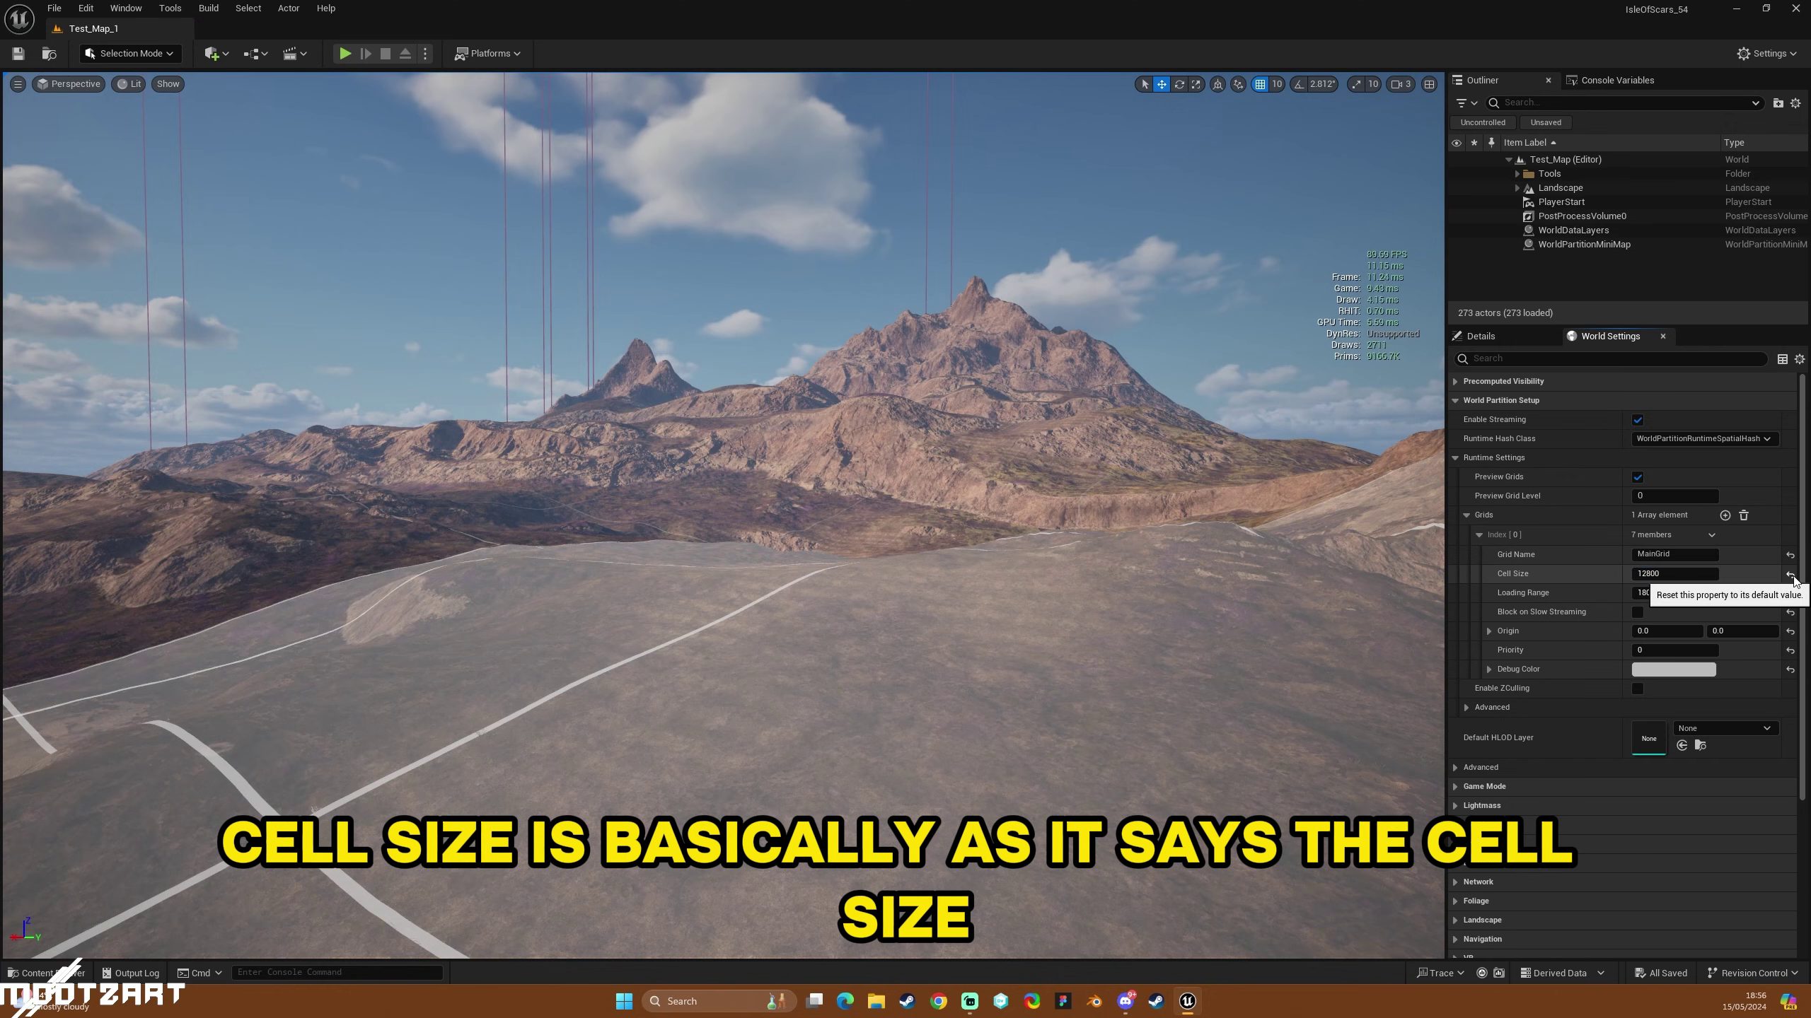
{"action": "left_click", "coordinate": [1789, 575]}
{"action": "right_click_drag", "start_coordinate": [723, 515], "coordinate": [478, 627]}
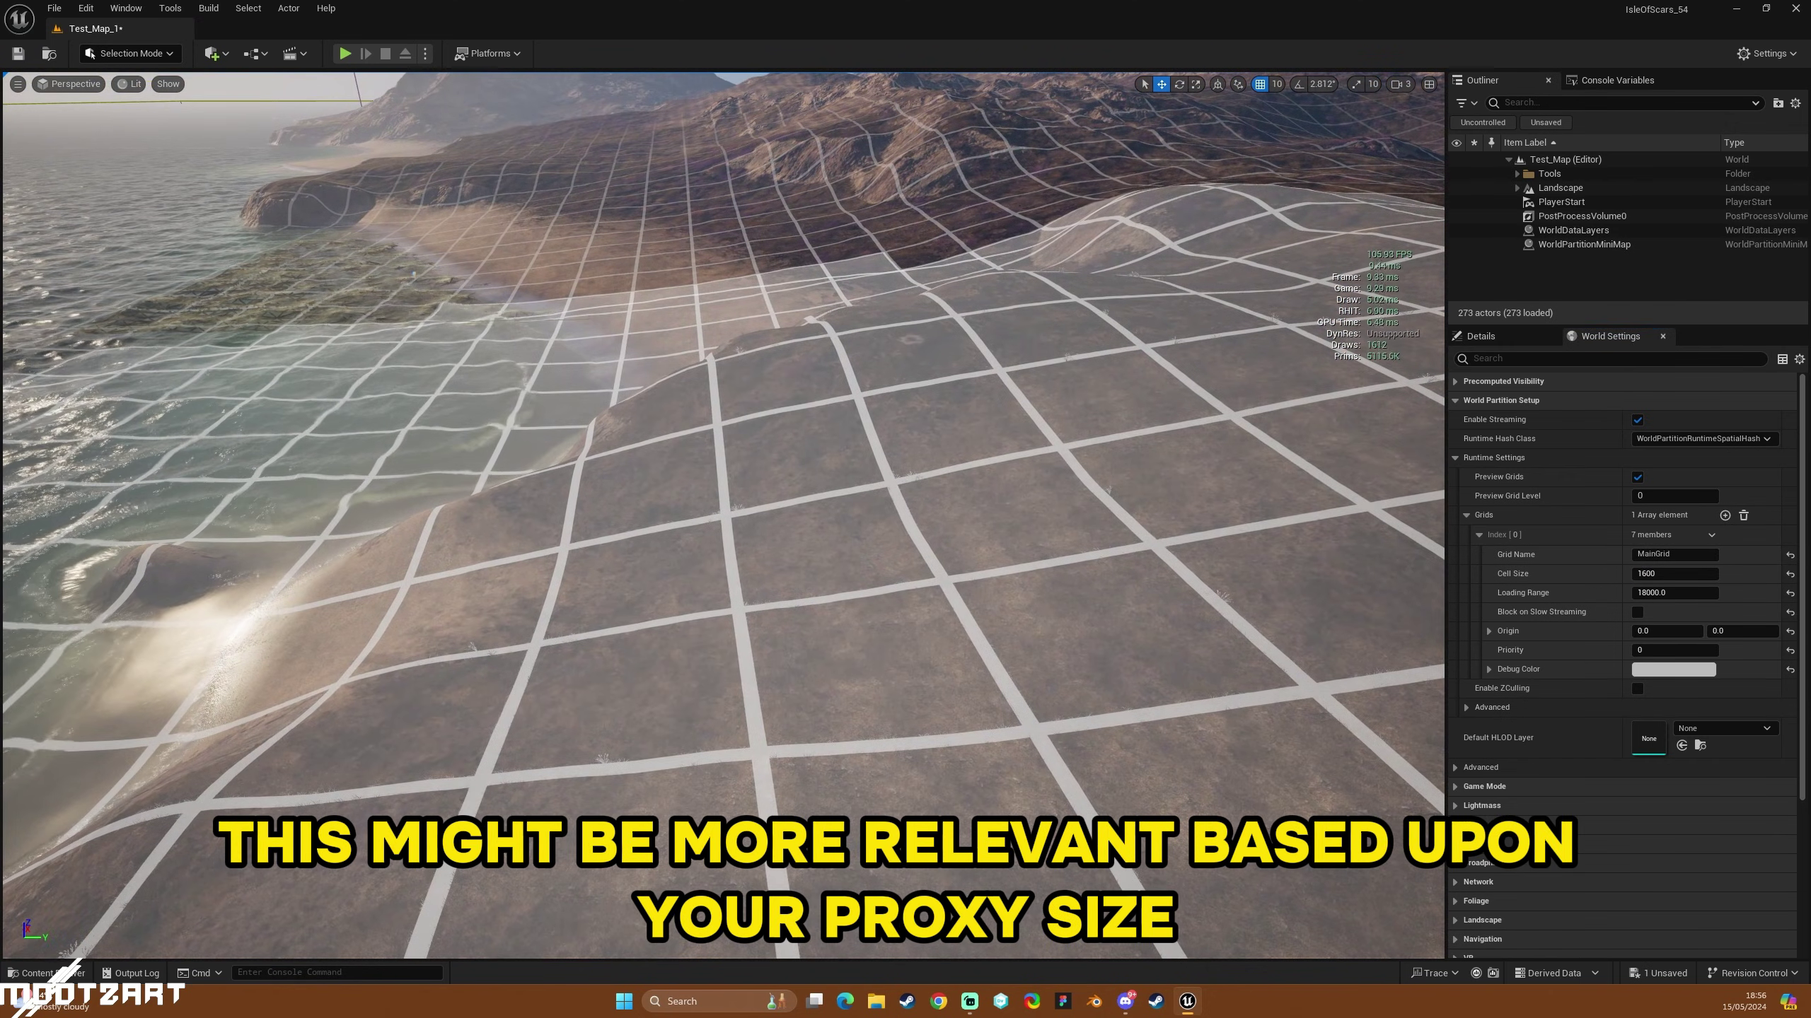
{"action": "right_click_drag", "start_coordinate": [723, 515], "coordinate": [956, 462]}
{"action": "right_click_drag", "start_coordinate": [877, 557], "coordinate": [898, 553]}
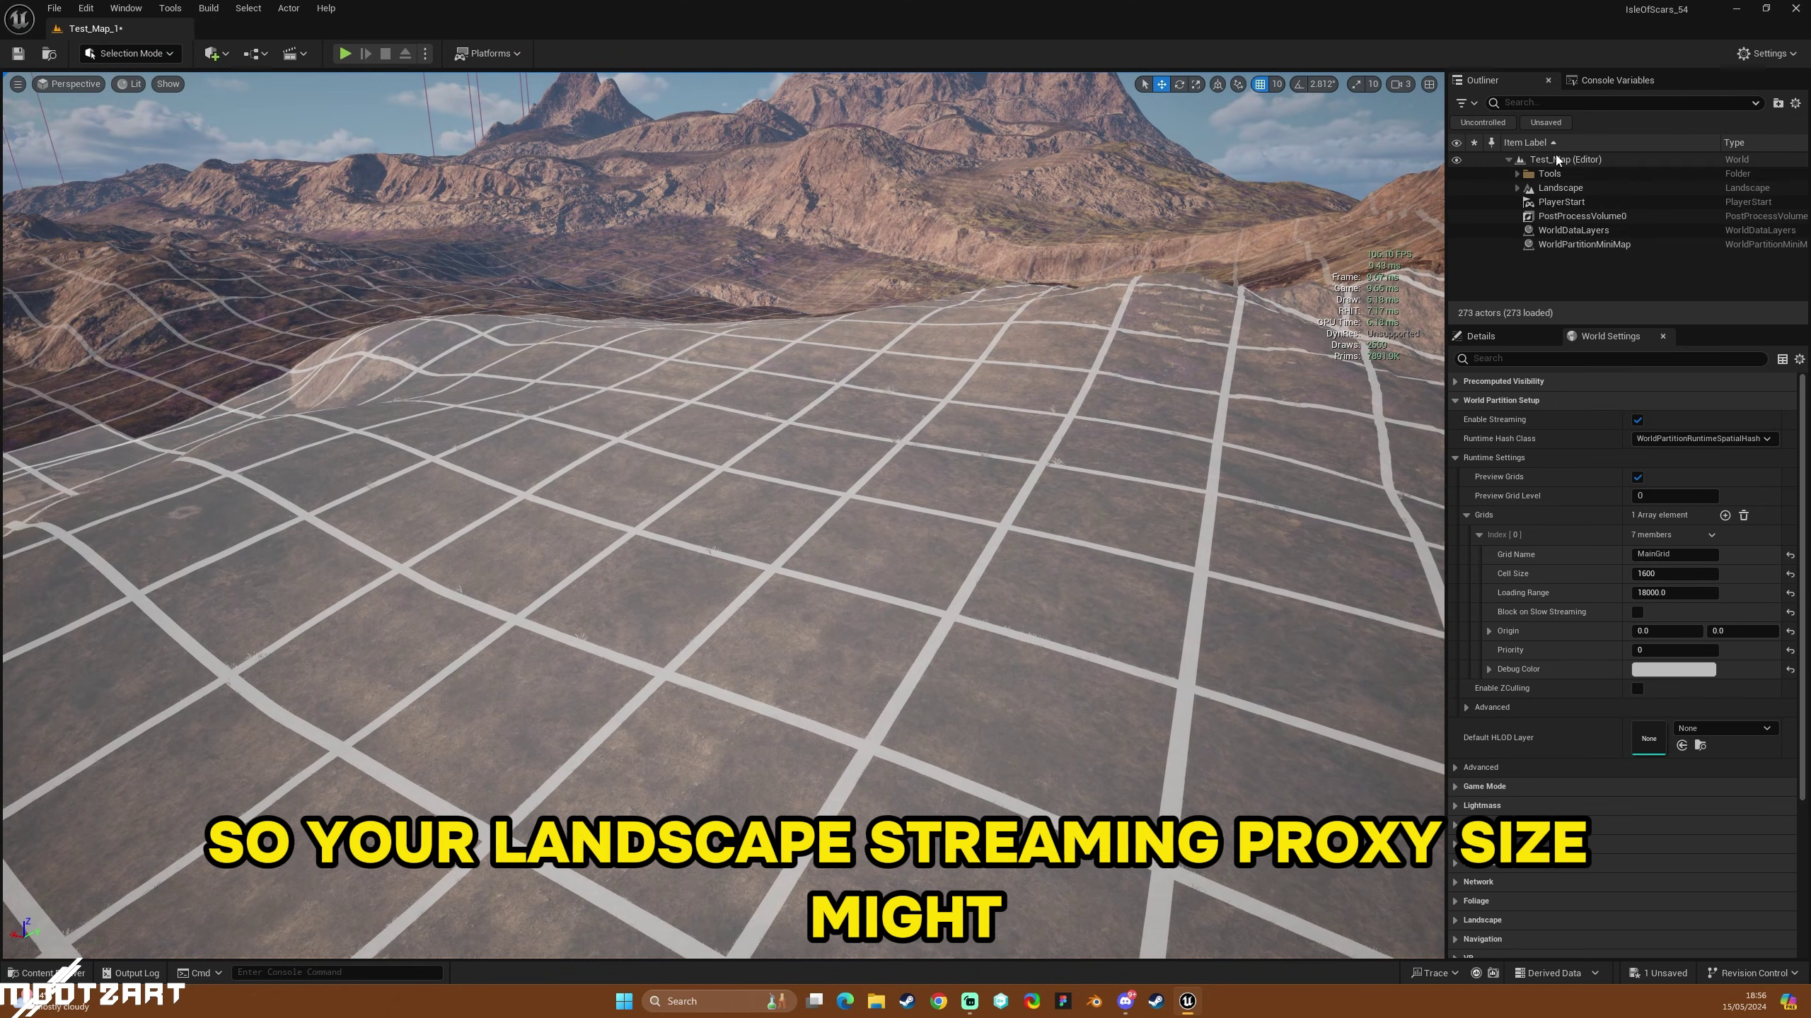
Expand the Landscape's children and select a landscape streaming proxy in the terrain to compare its size with the grid cells.
{"action": "left_click", "coordinate": [1516, 188]}
{"action": "left_click", "coordinate": [1617, 260]}
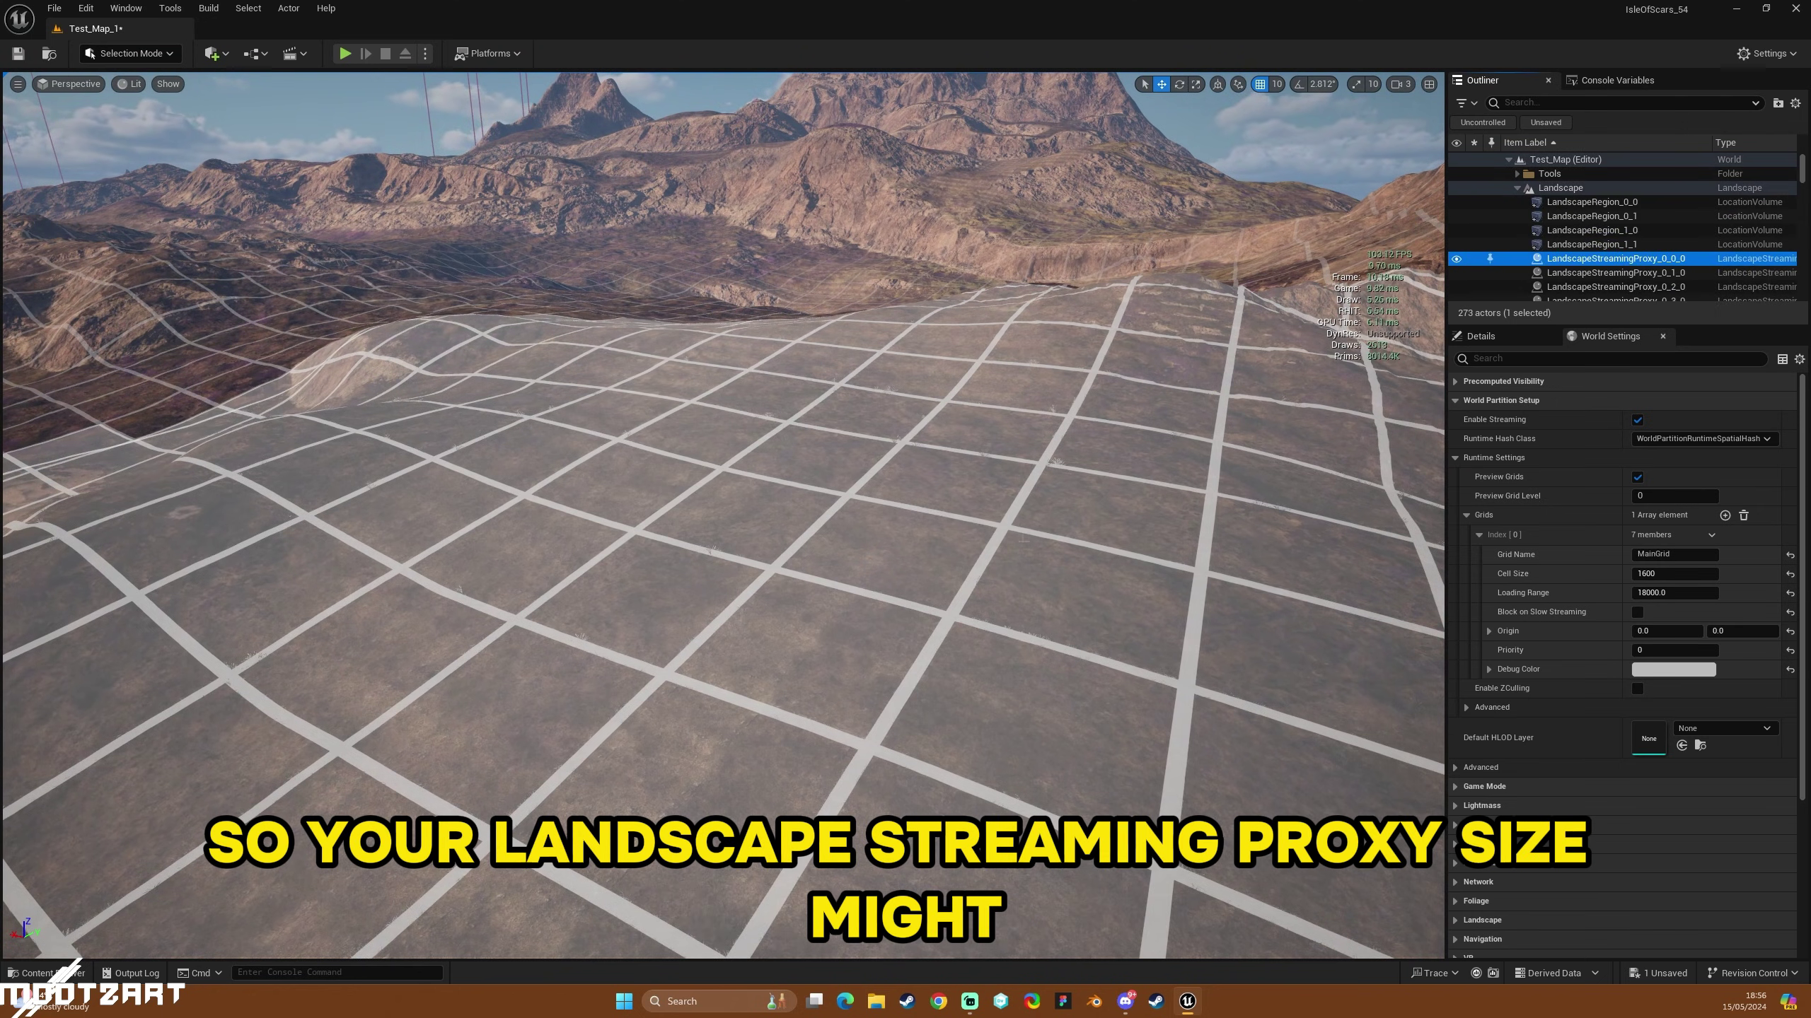
{"action": "left_click", "coordinate": [500, 570]}
{"action": "right_click_drag", "start_coordinate": [930, 650], "coordinate": [1026, 651]}
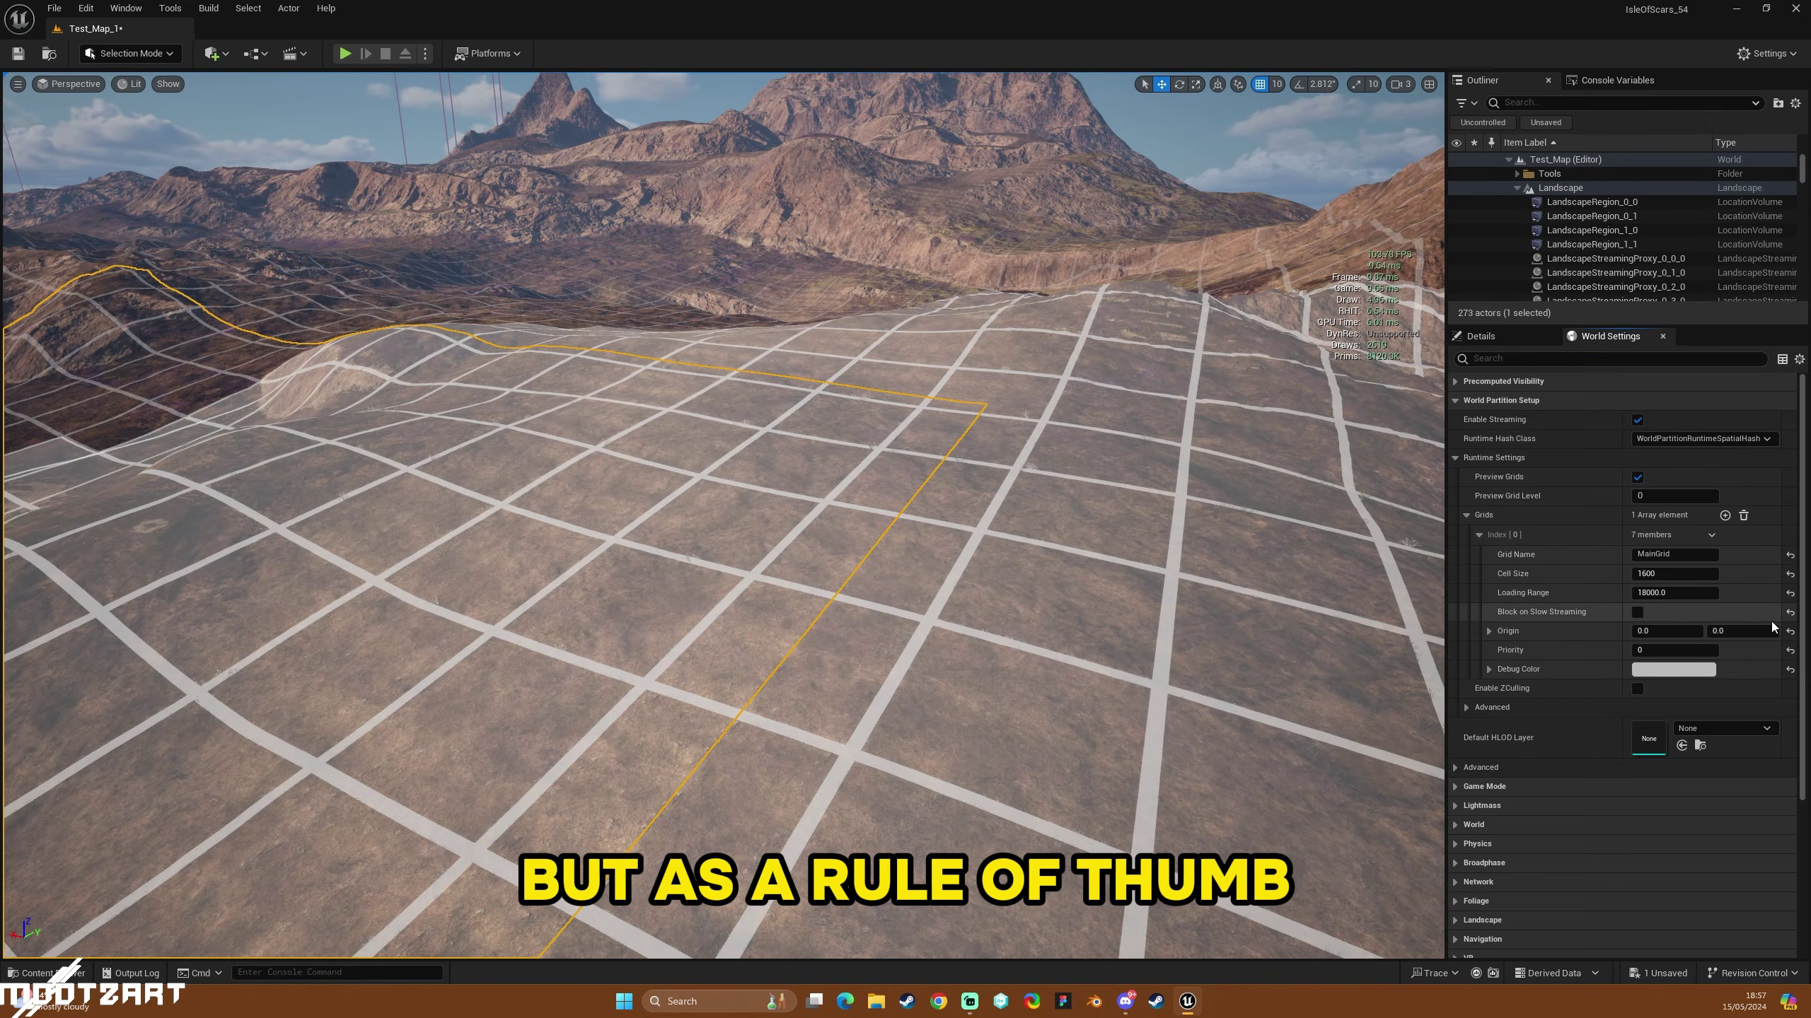
Set the MainGrid cell size to 12800 and deselect the landscape streaming proxy.
{"action": "type", "text": "12800"}
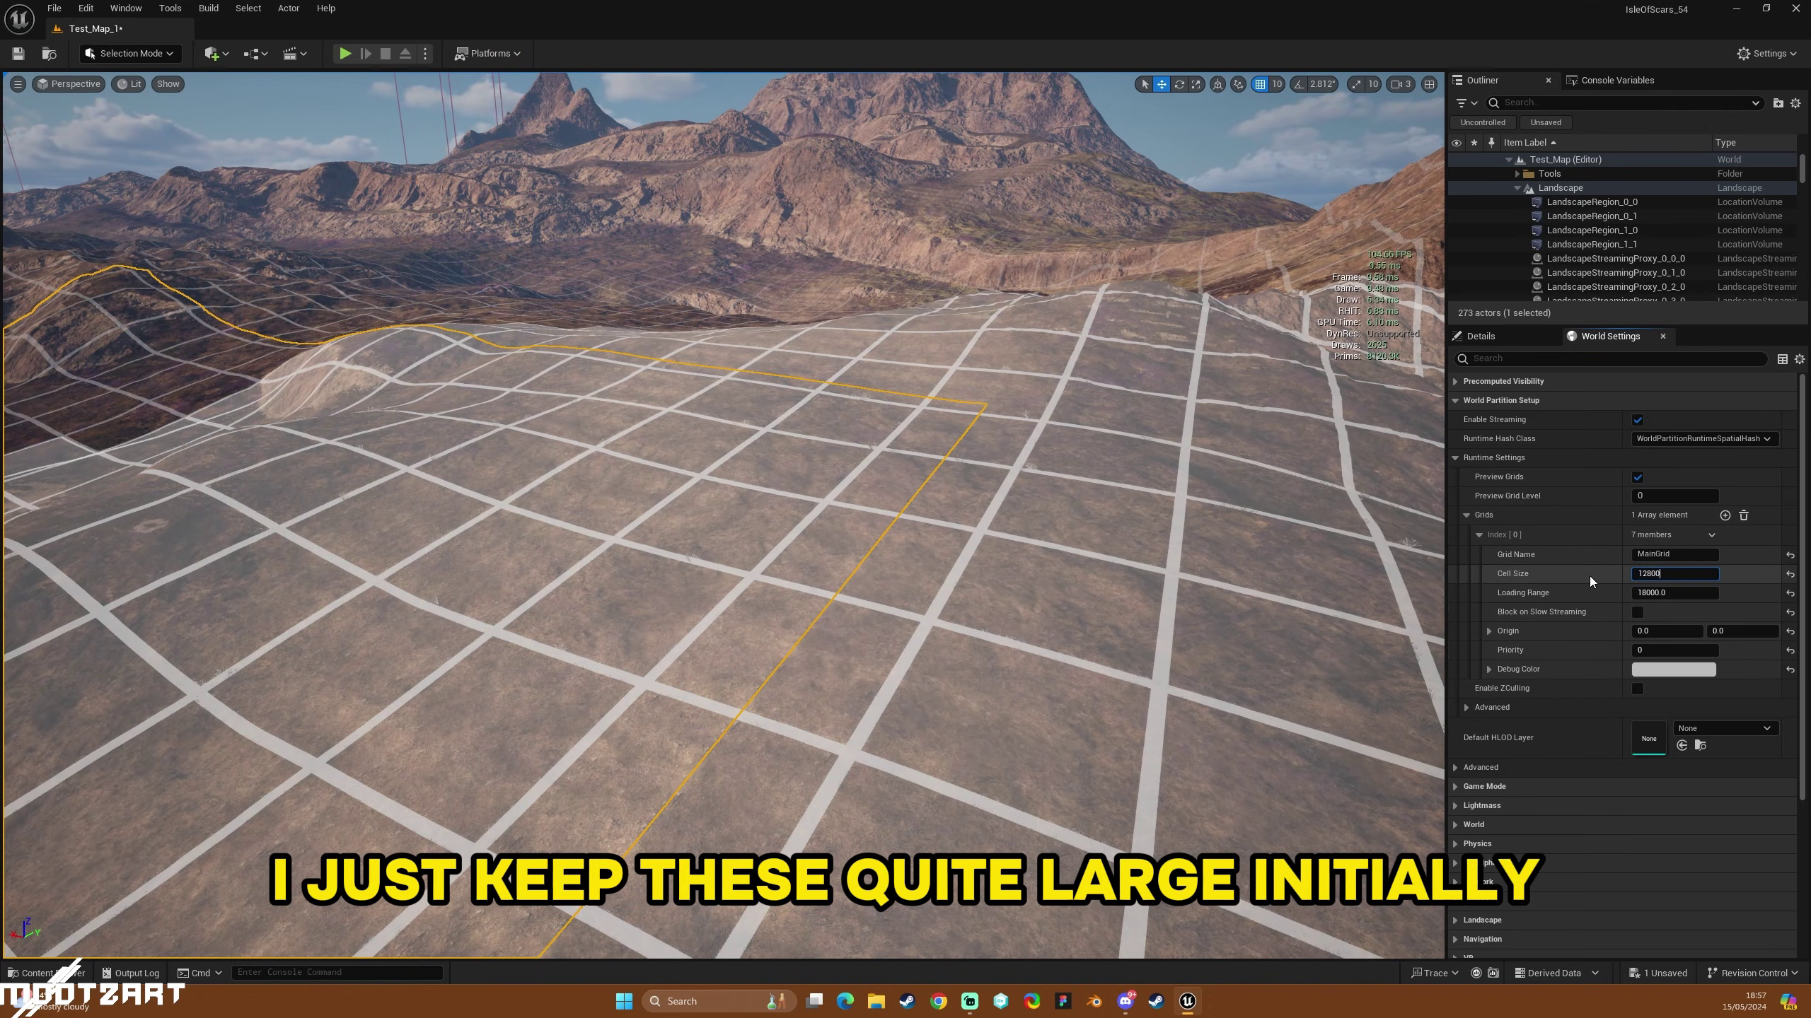
{"action": "key", "text": "Return"}
{"action": "mouse_move", "coordinate": [1076, 580]}
{"action": "right_mouse_down"}
{"action": "mouse_move", "coordinate": [785, 580]}
{"action": "mouse_move", "coordinate": [1089, 574]}
{"action": "right_mouse_up"}
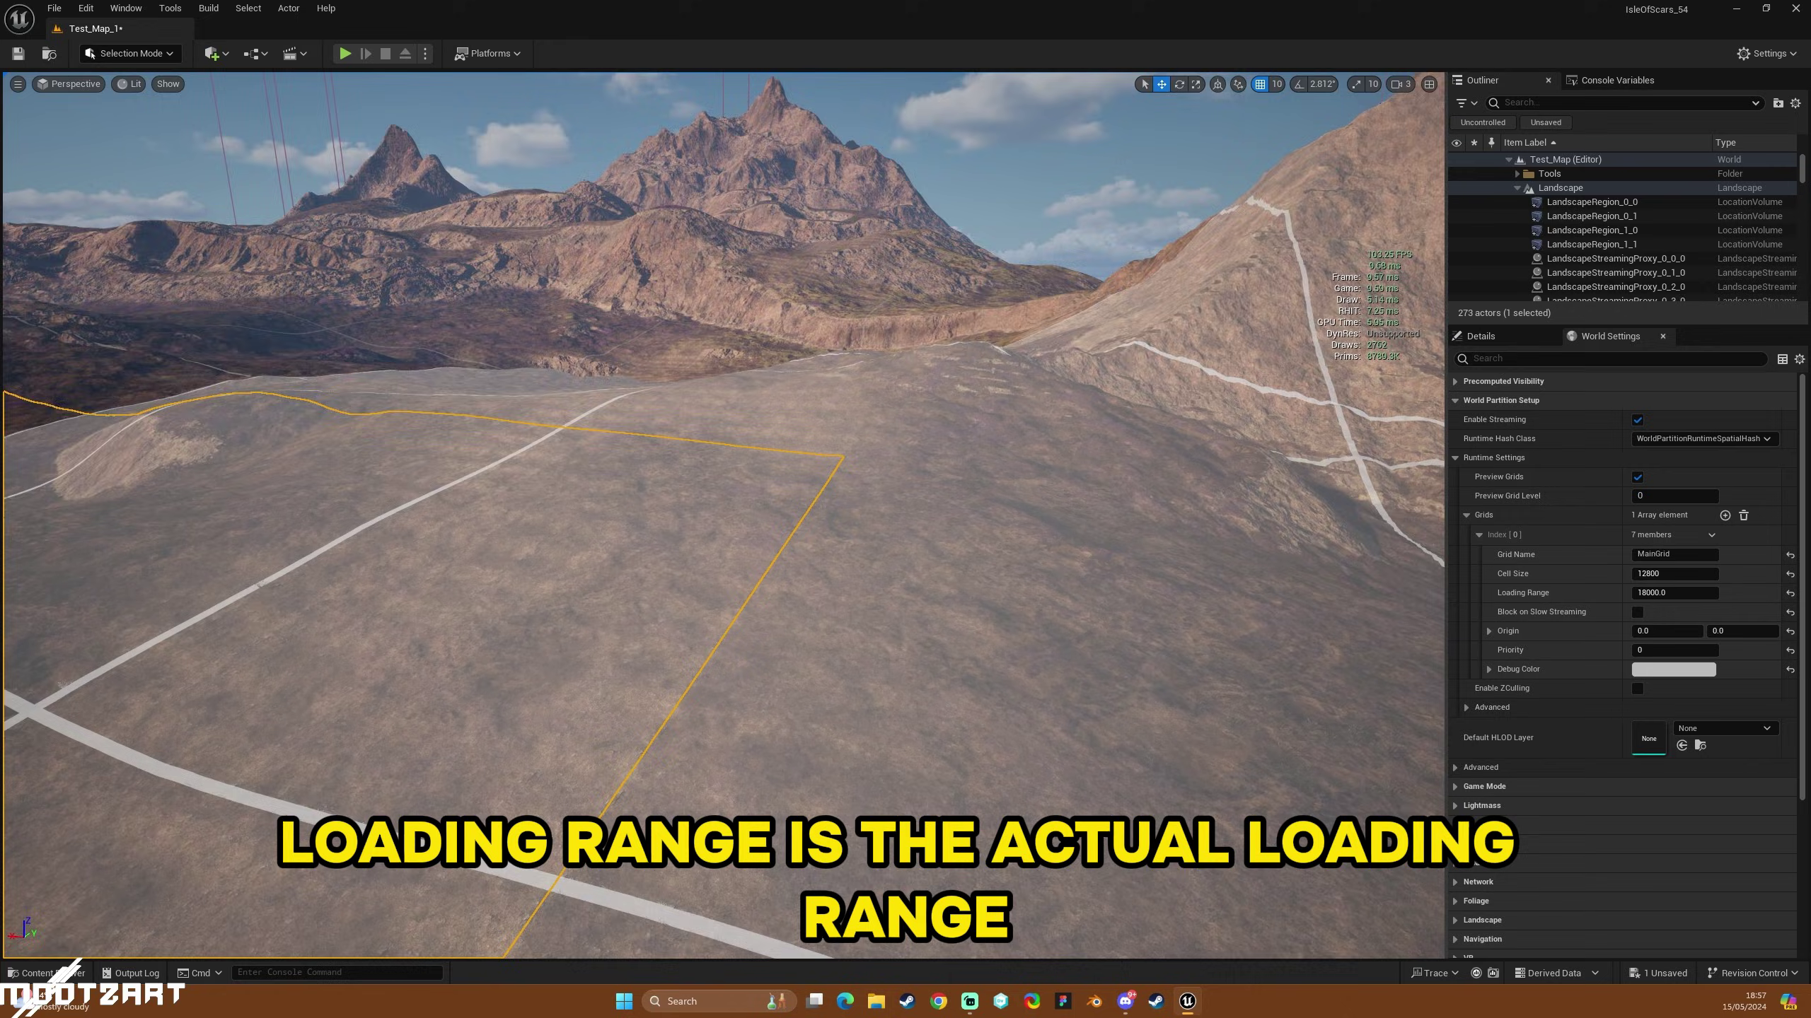
{"action": "right_click_drag", "start_coordinate": [852, 511], "coordinate": [706, 479]}
{"action": "key", "text": "Escape"}
{"action": "right_click_drag", "start_coordinate": [852, 510], "coordinate": [788, 584]}
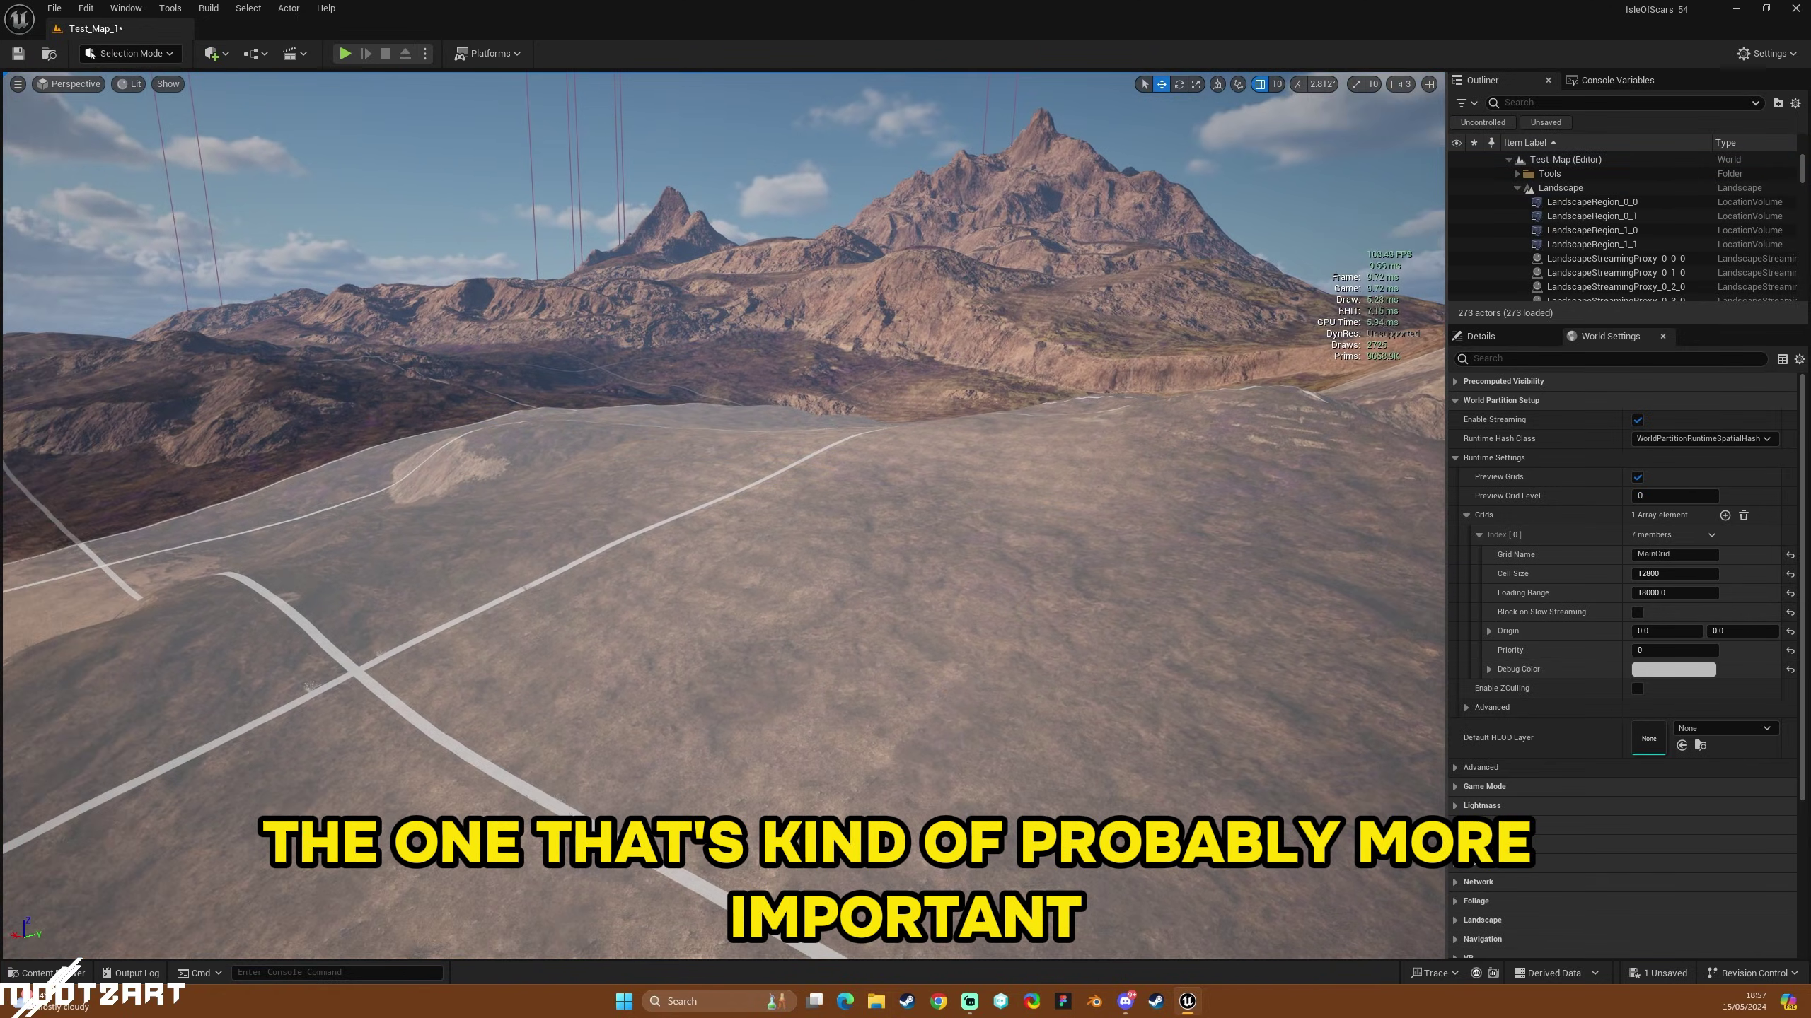
Set the MainGrid loading range to 180000 and check the grid's coverage of the landscape.
{"action": "left_click", "coordinate": [1650, 593]}
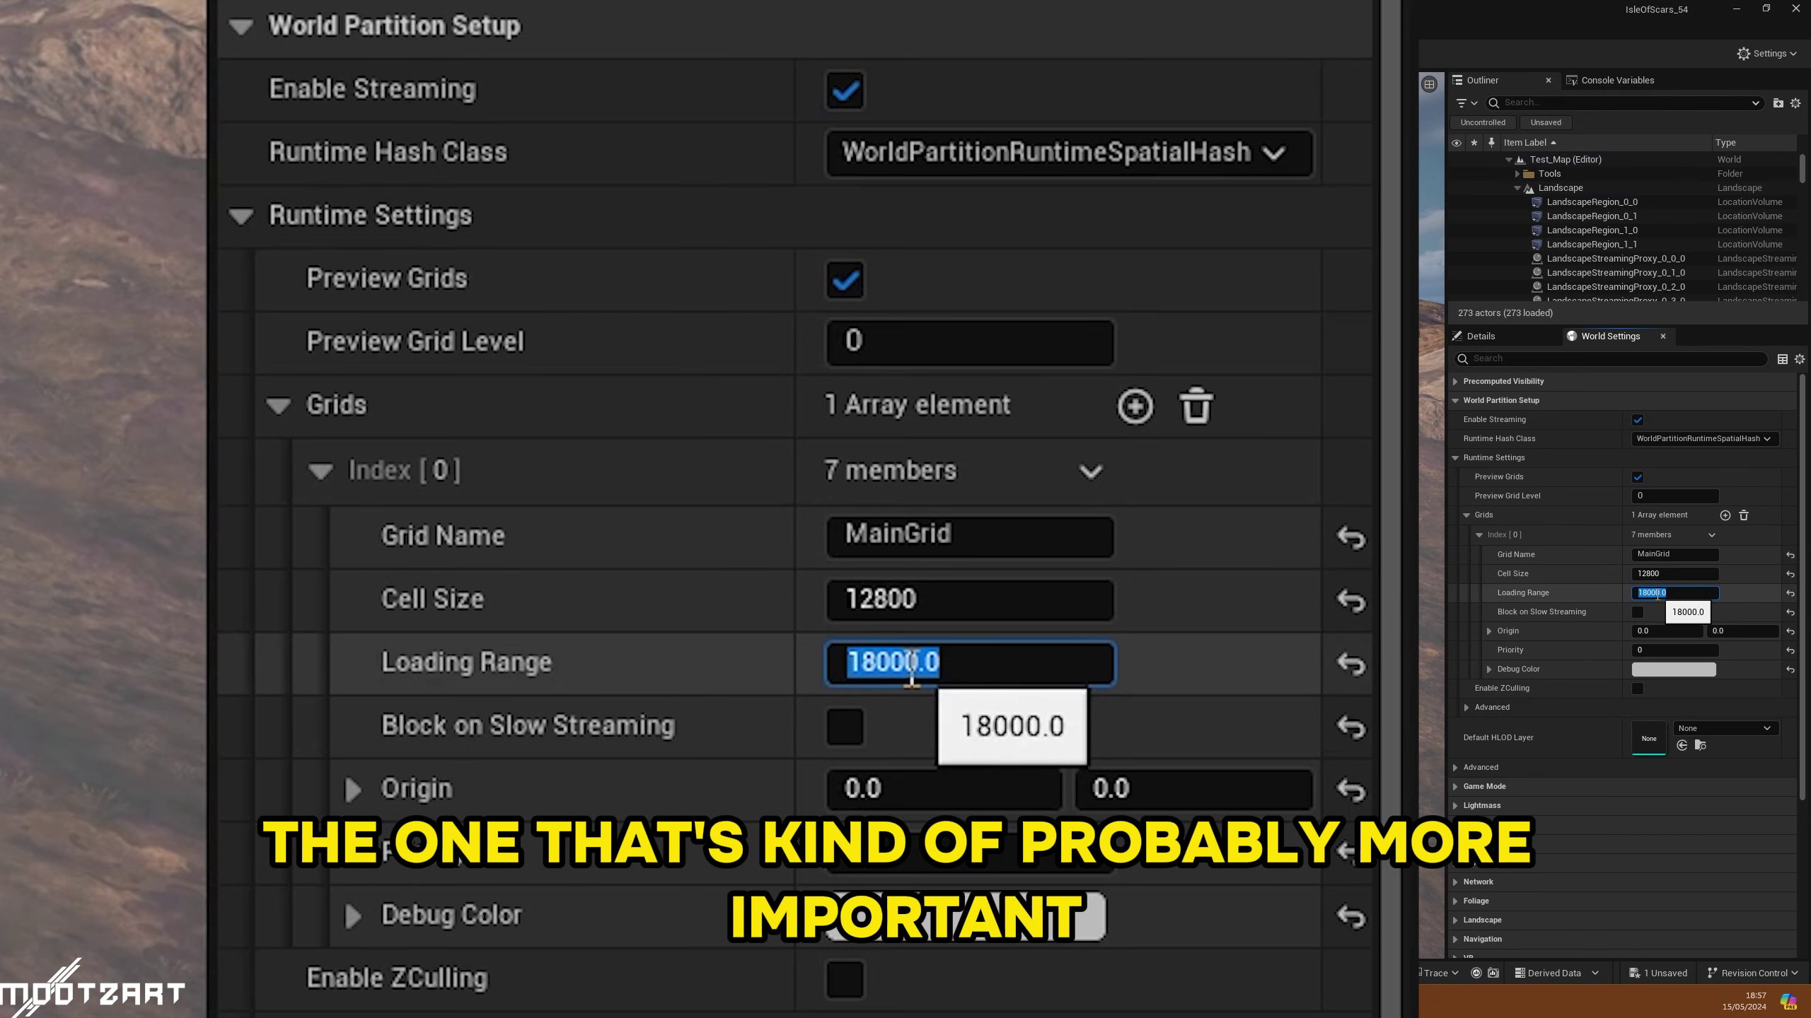
{"action": "type", "text": "0"}
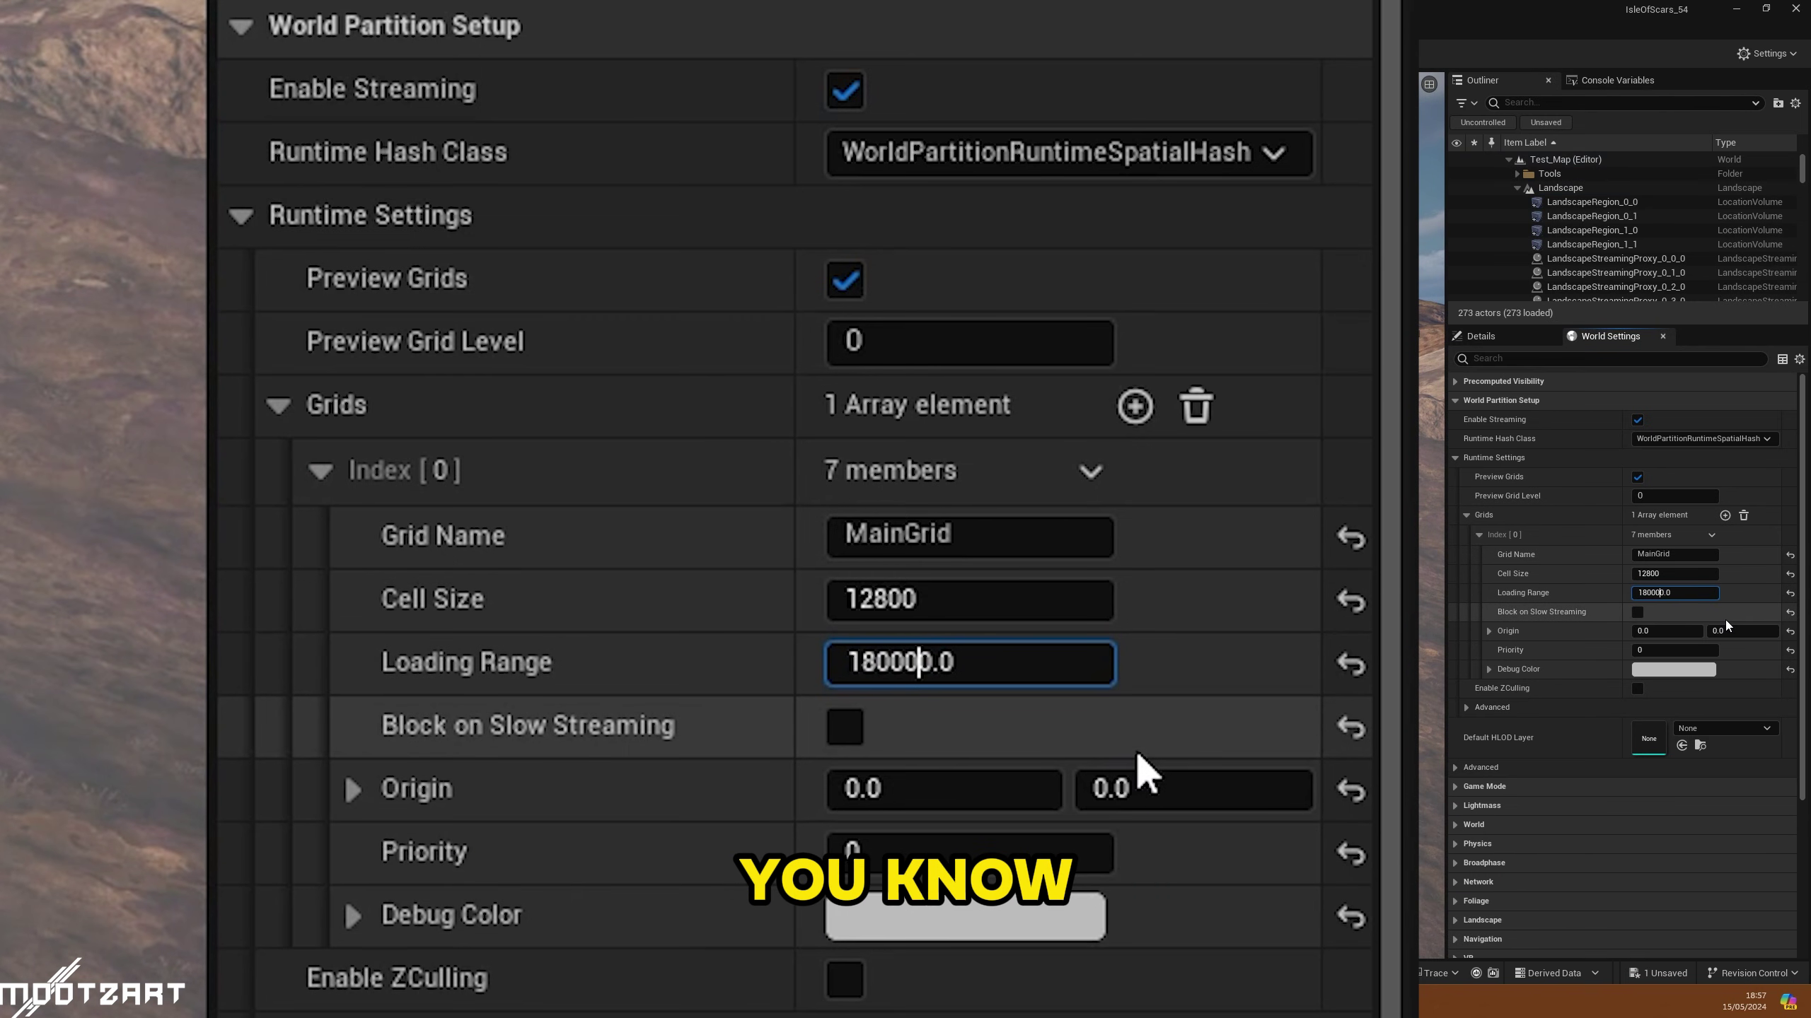
{"action": "key", "text": "ctrl+a"}
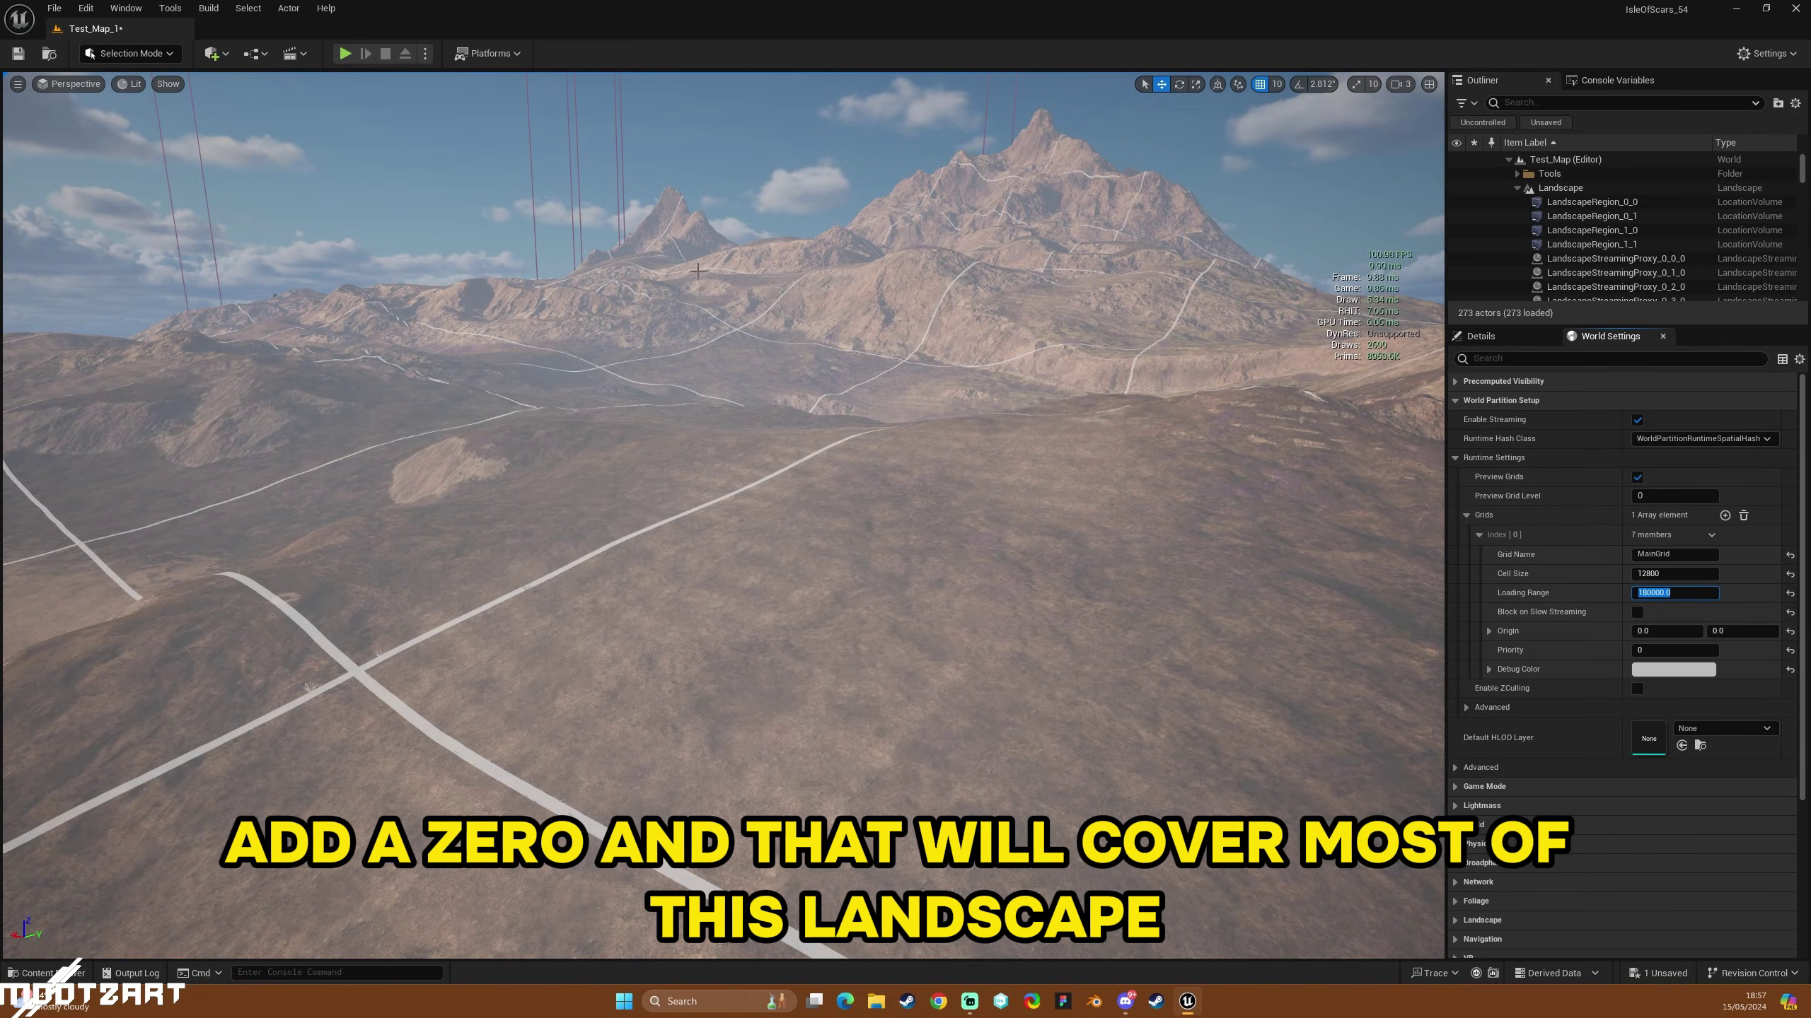
{"action": "key", "text": "e"}
{"action": "scroll", "coordinate": [723, 515], "scroll_direction": "up", "scroll_amount": 3}
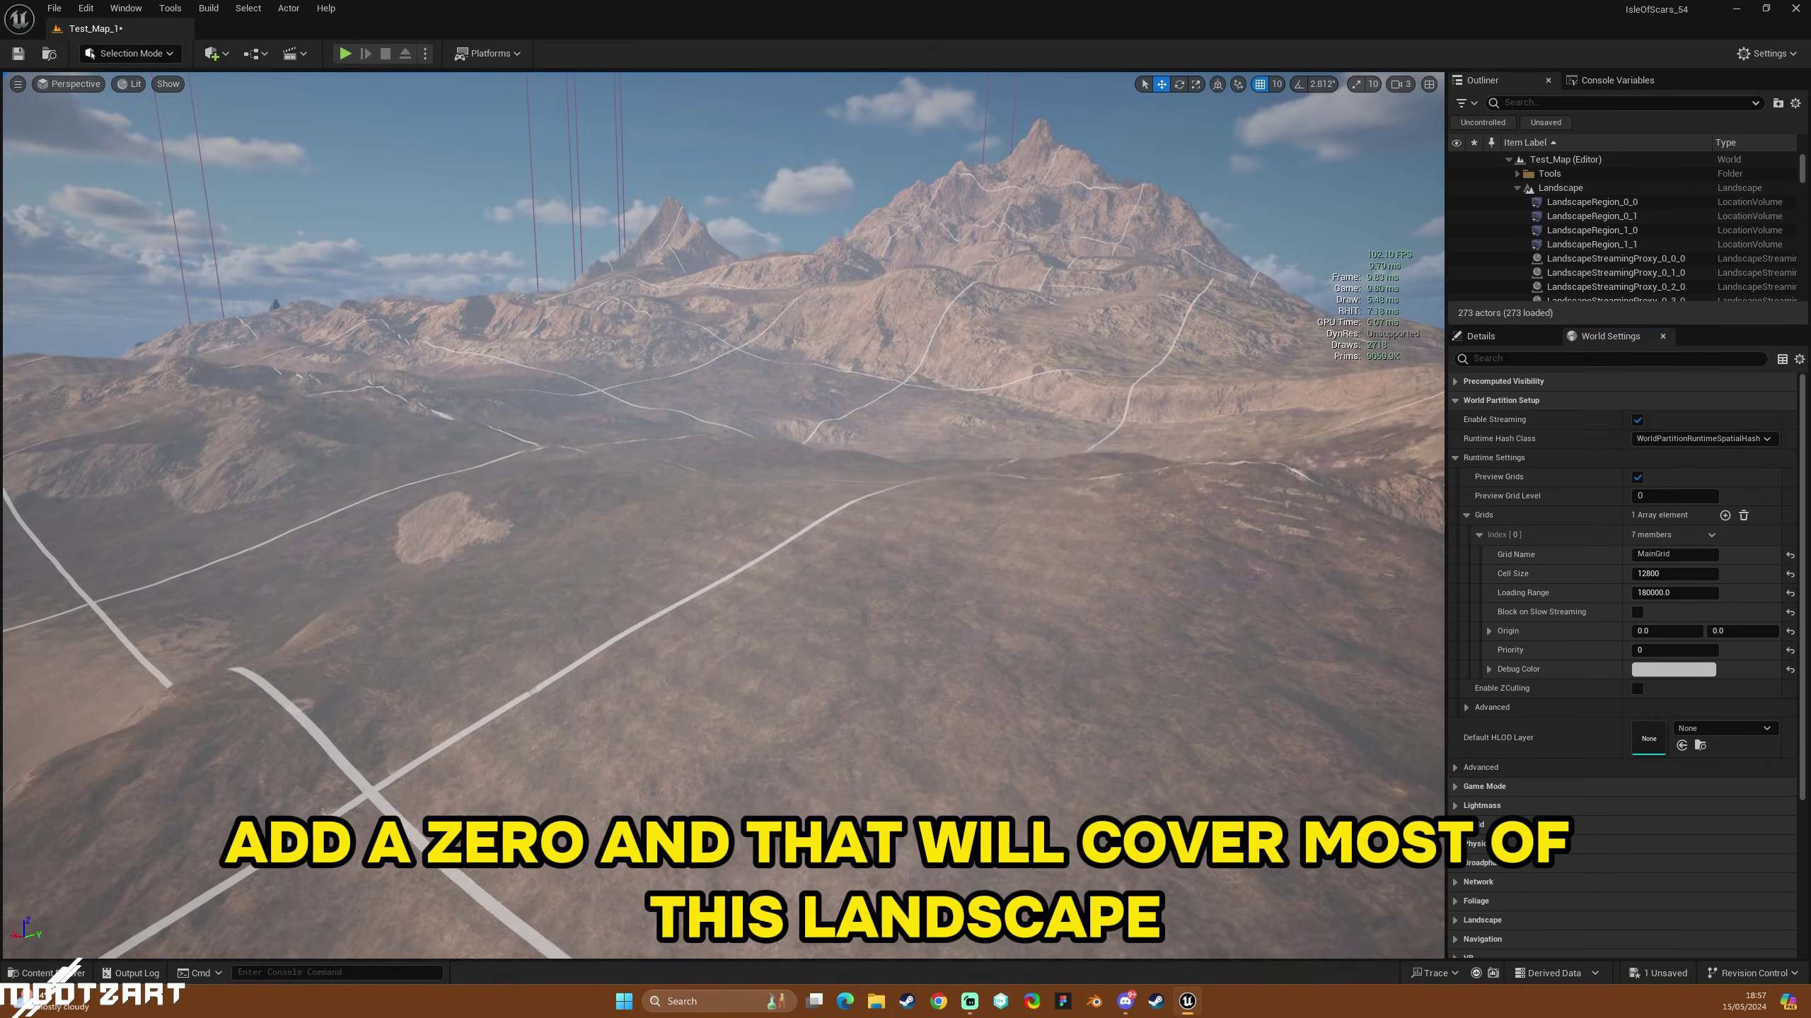
Examine the loading range's coverage of the outer landscape from above and the white dot at the grid preview's centre.
{"action": "key", "text": "e"}
{"action": "scroll", "coordinate": [723, 515], "scroll_direction": "up", "scroll_amount": 3}
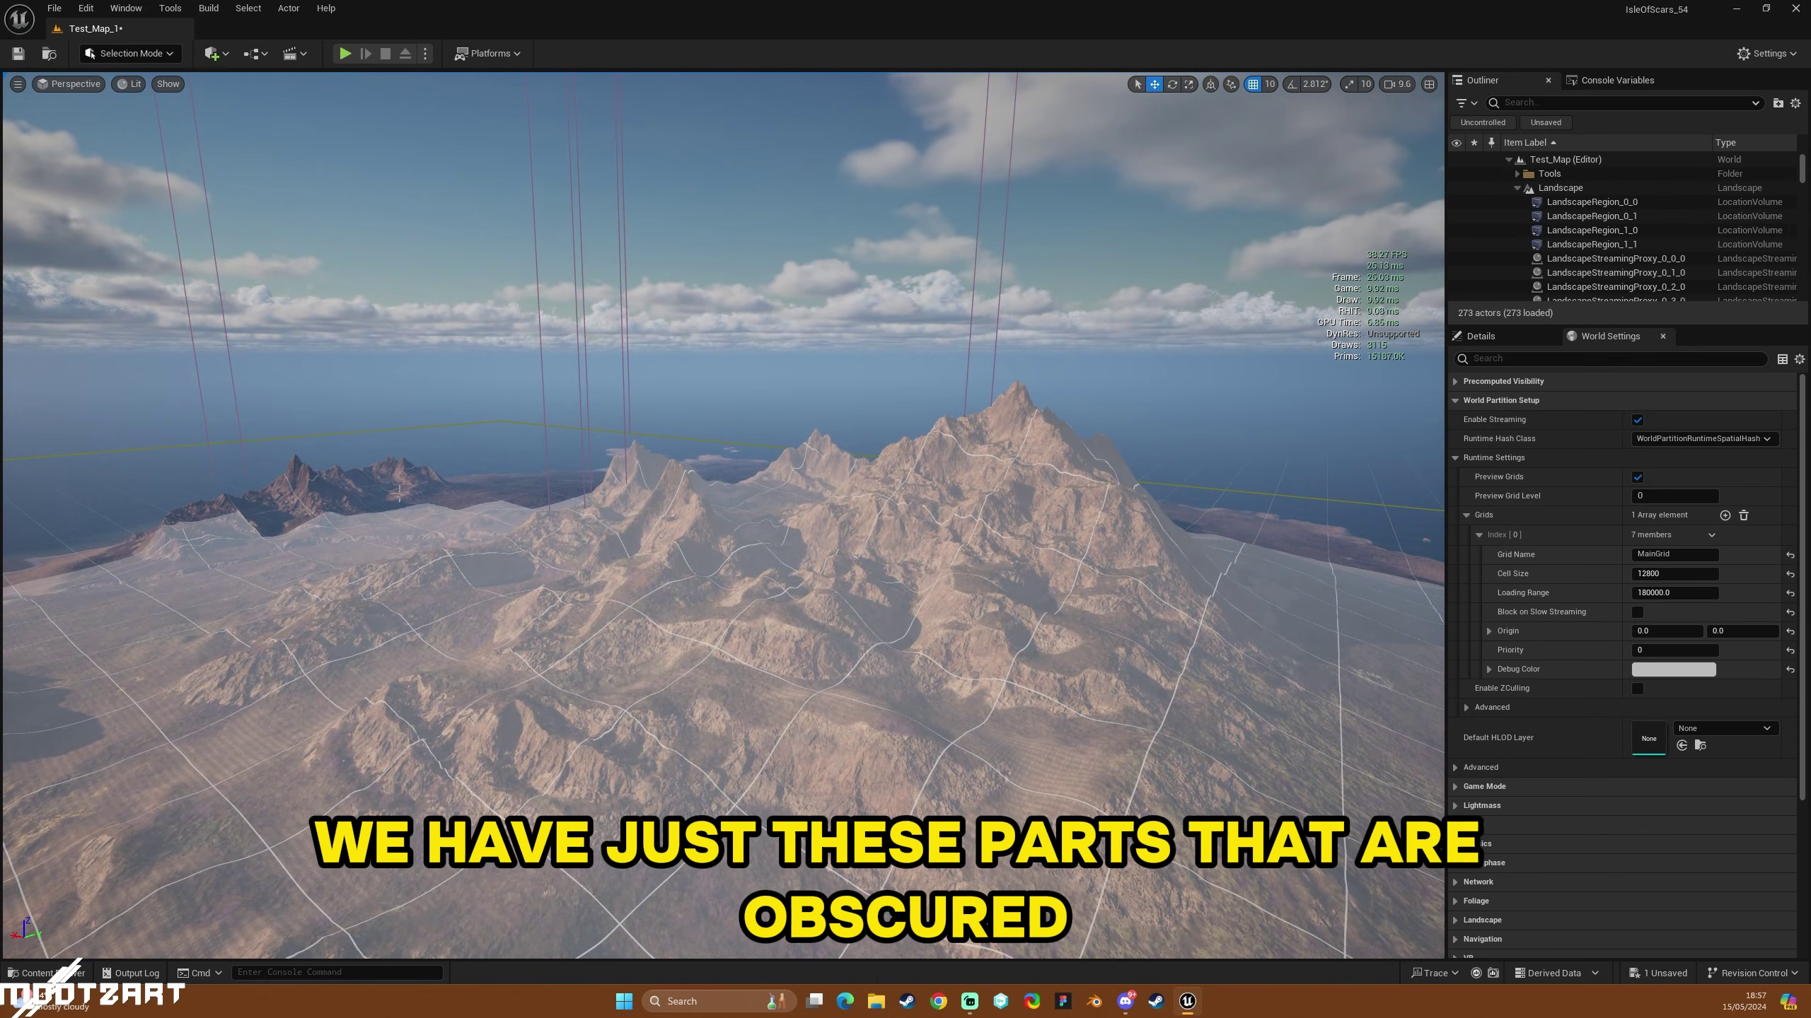
{"action": "key", "text": "q"}
{"action": "right_click_drag", "start_coordinate": [868, 492], "coordinate": [861, 500]}
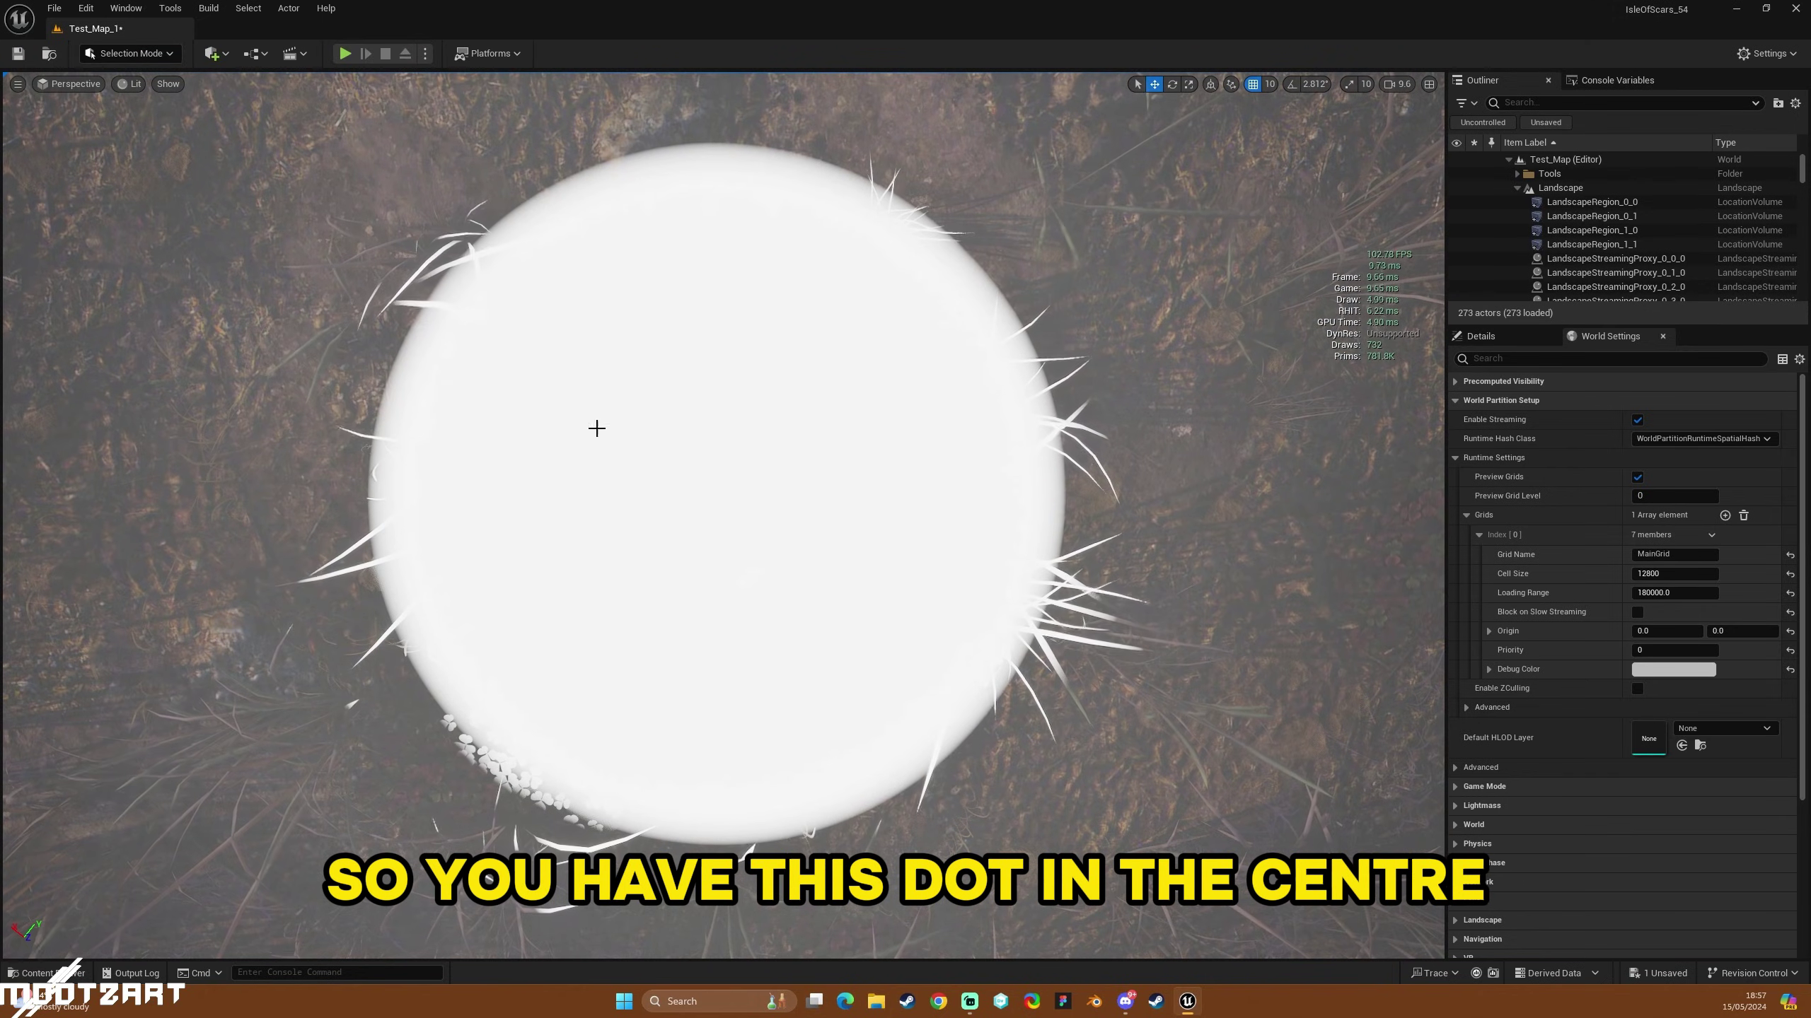
{"action": "right_click_drag", "start_coordinate": [597, 428], "coordinate": [537, 358]}
{"action": "key", "text": "e"}
{"action": "key", "text": "d"}
{"action": "key", "text": "a"}
{"action": "right_click_drag", "start_coordinate": [799, 571], "coordinate": [784, 410]}
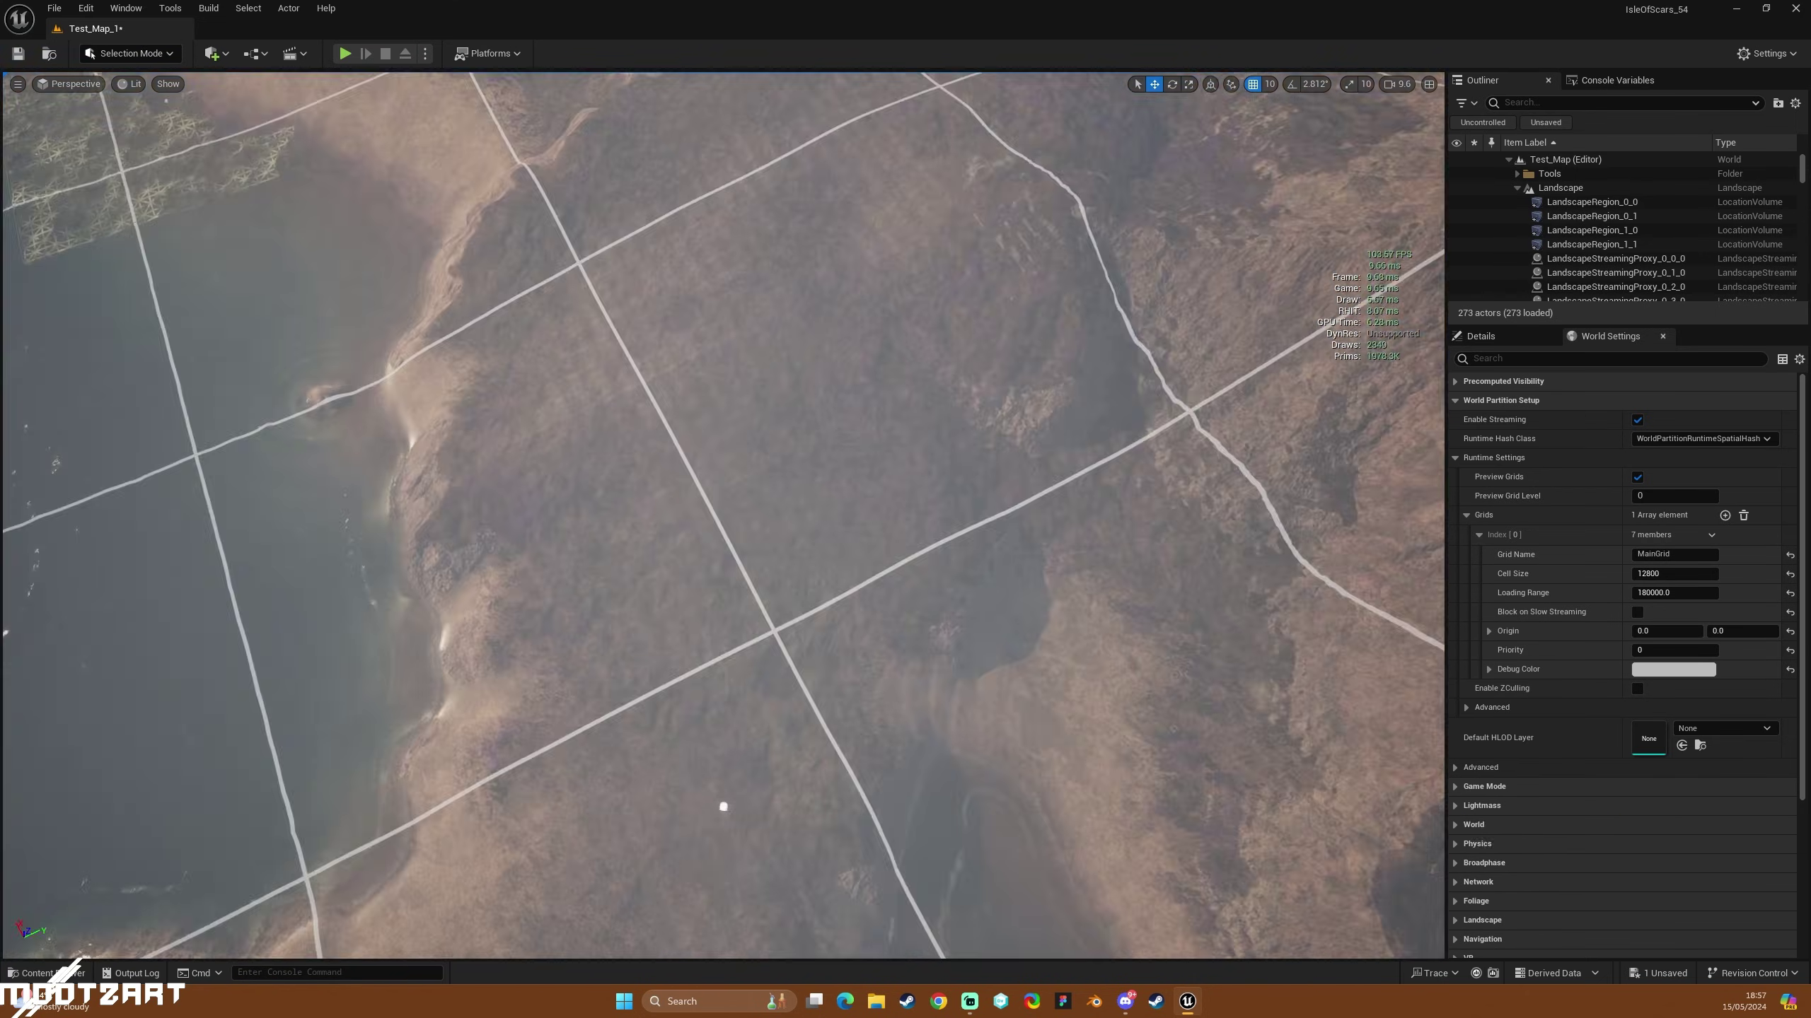
{"action": "key", "text": "w"}
{"action": "right_click_drag", "start_coordinate": [785, 410], "coordinate": [892, 374]}
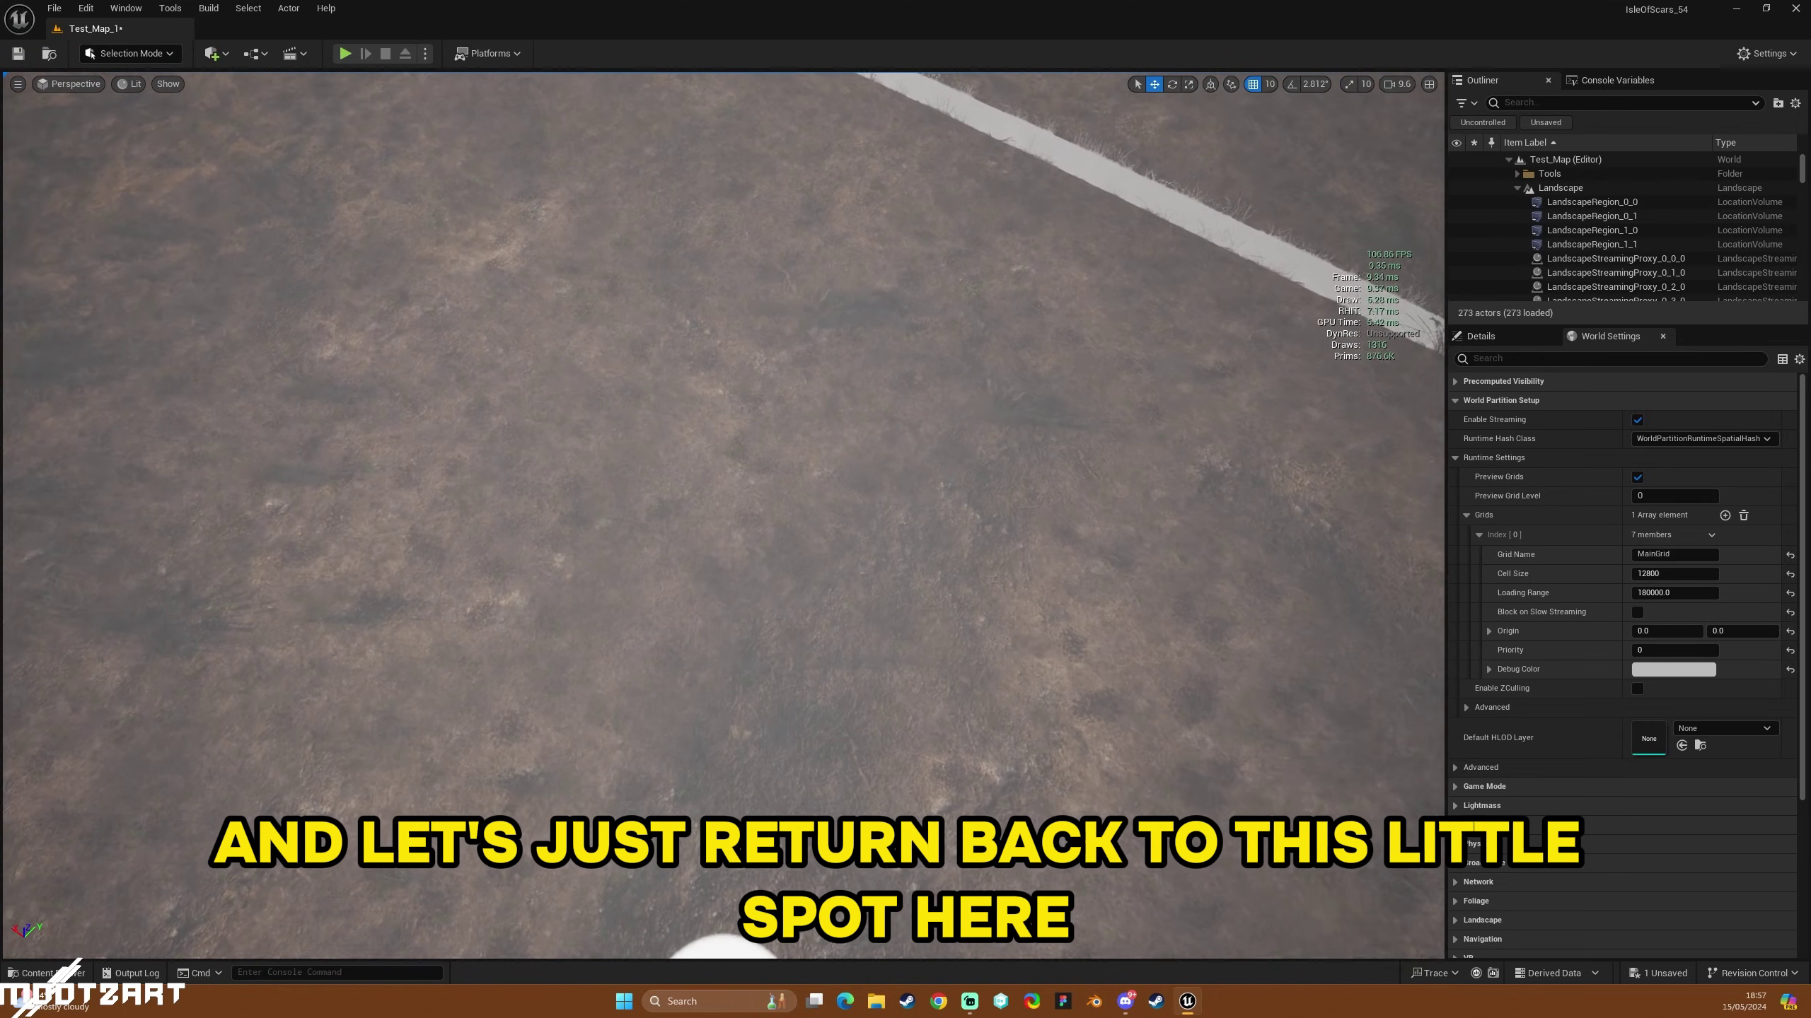
{"action": "scroll", "coordinate": [723, 513], "scroll_direction": "up", "scroll_amount": 5}
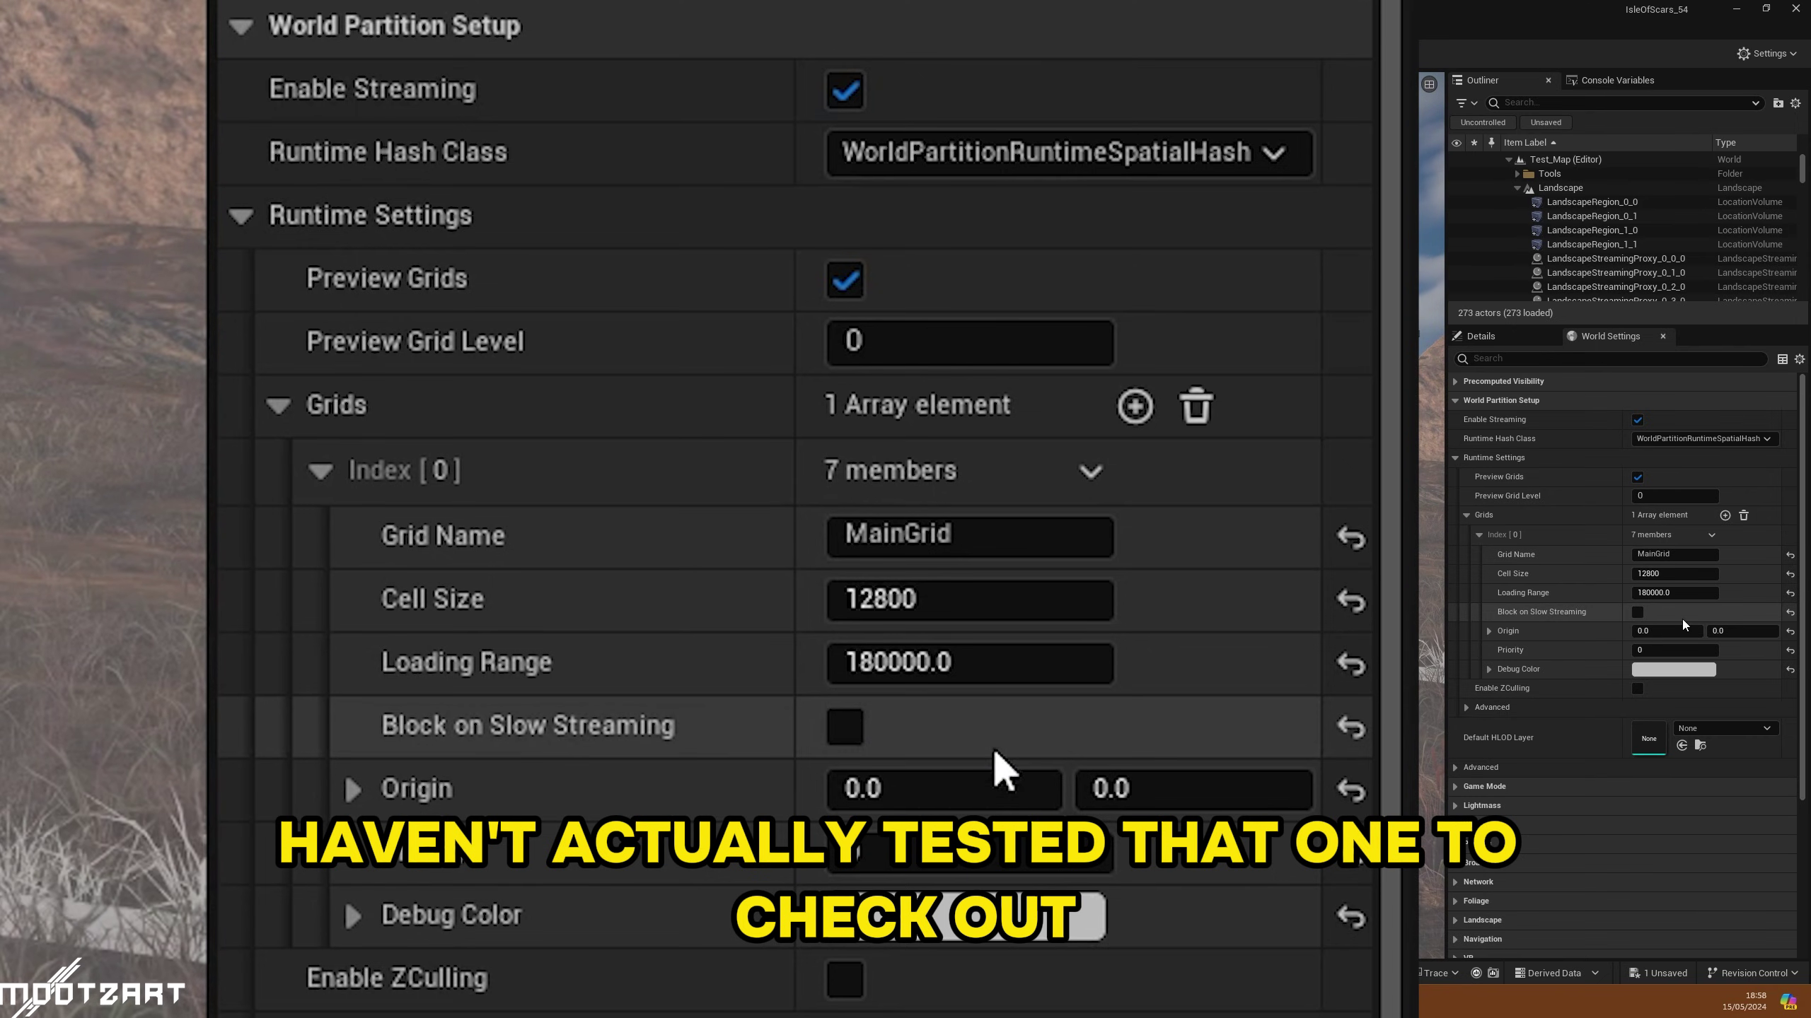
Inspect the MainGrid origin setting and change the grid's debug color to bright yellow.
{"action": "left_click", "coordinate": [1487, 632]}
{"action": "left_click", "coordinate": [1487, 633]}
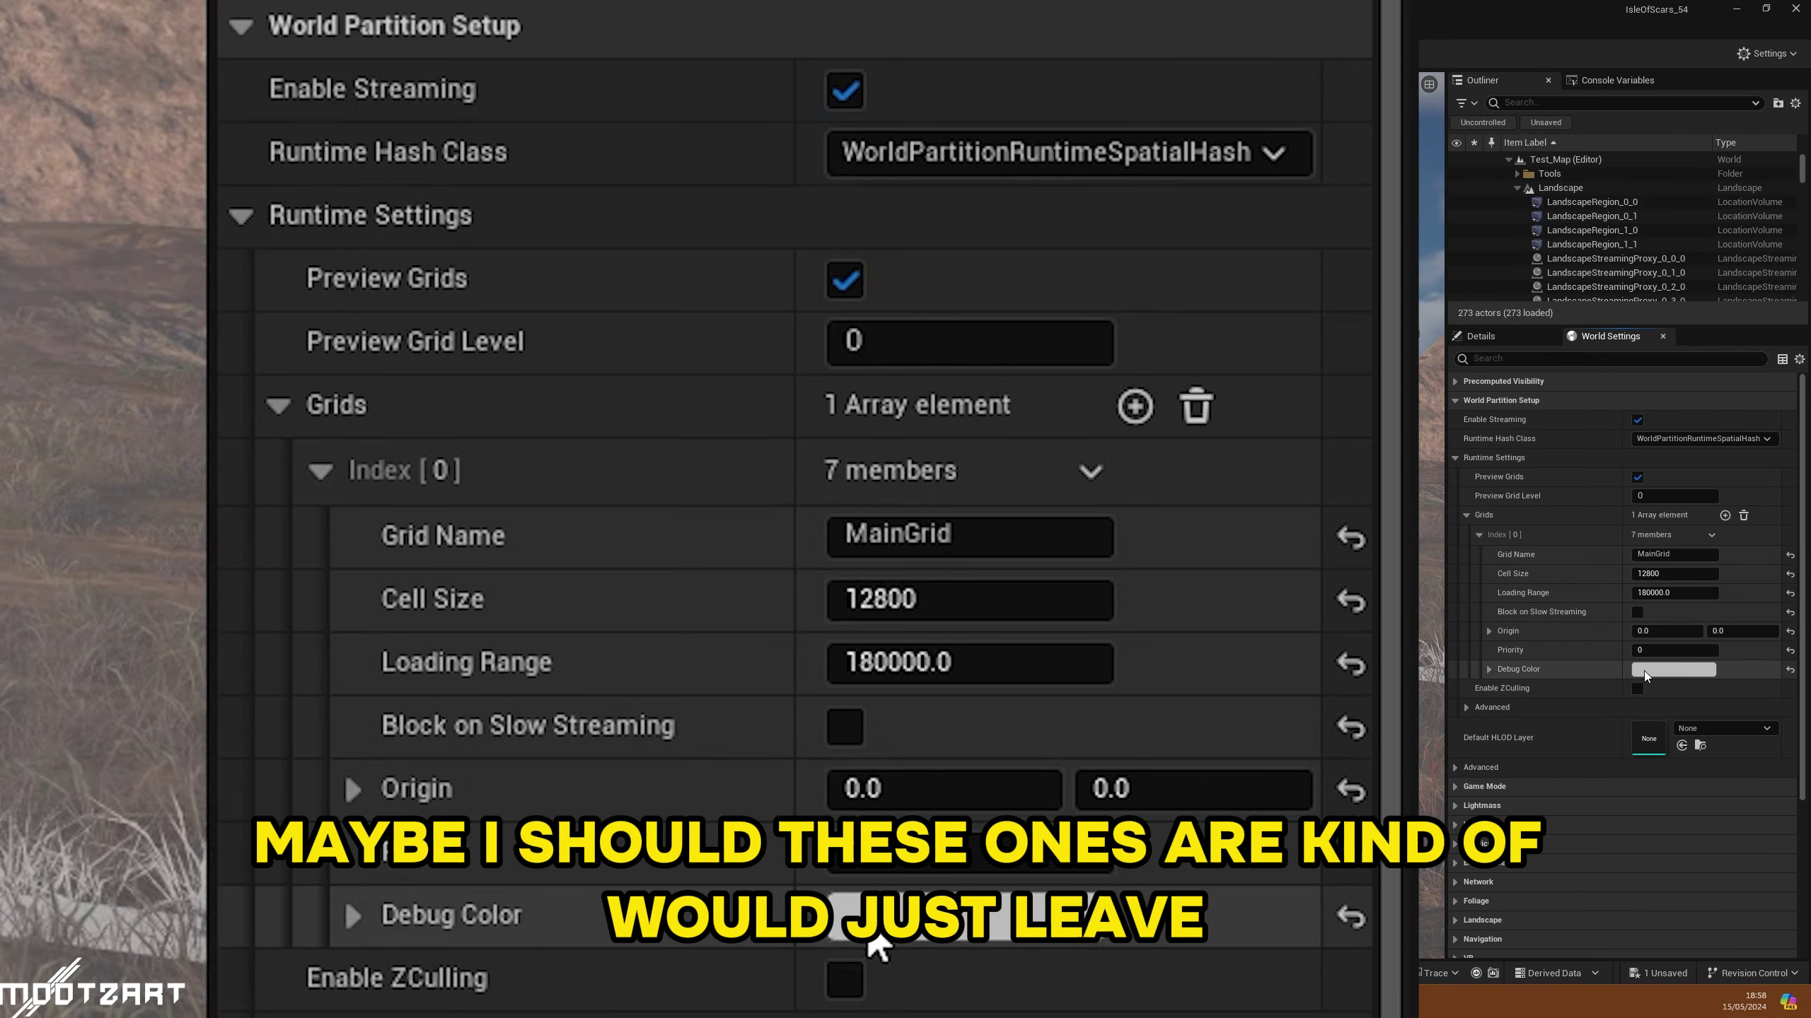
{"action": "left_click", "coordinate": [1660, 675]}
{"action": "left_click", "coordinate": [1527, 688]}
{"action": "mouse_move", "coordinate": [1528, 684]}
{"action": "left_mouse_down"}
{"action": "mouse_move", "coordinate": [1531, 739]}
{"action": "mouse_move", "coordinate": [1525, 639]}
{"action": "mouse_move", "coordinate": [1533, 784]}
{"action": "mouse_move", "coordinate": [1427, 700]}
{"action": "mouse_move", "coordinate": [1491, 749]}
{"action": "mouse_move", "coordinate": [1503, 654]}
{"action": "left_mouse_up"}
{"action": "left_click_drag", "start_coordinate": [1549, 716], "coordinate": [1566, 543]}
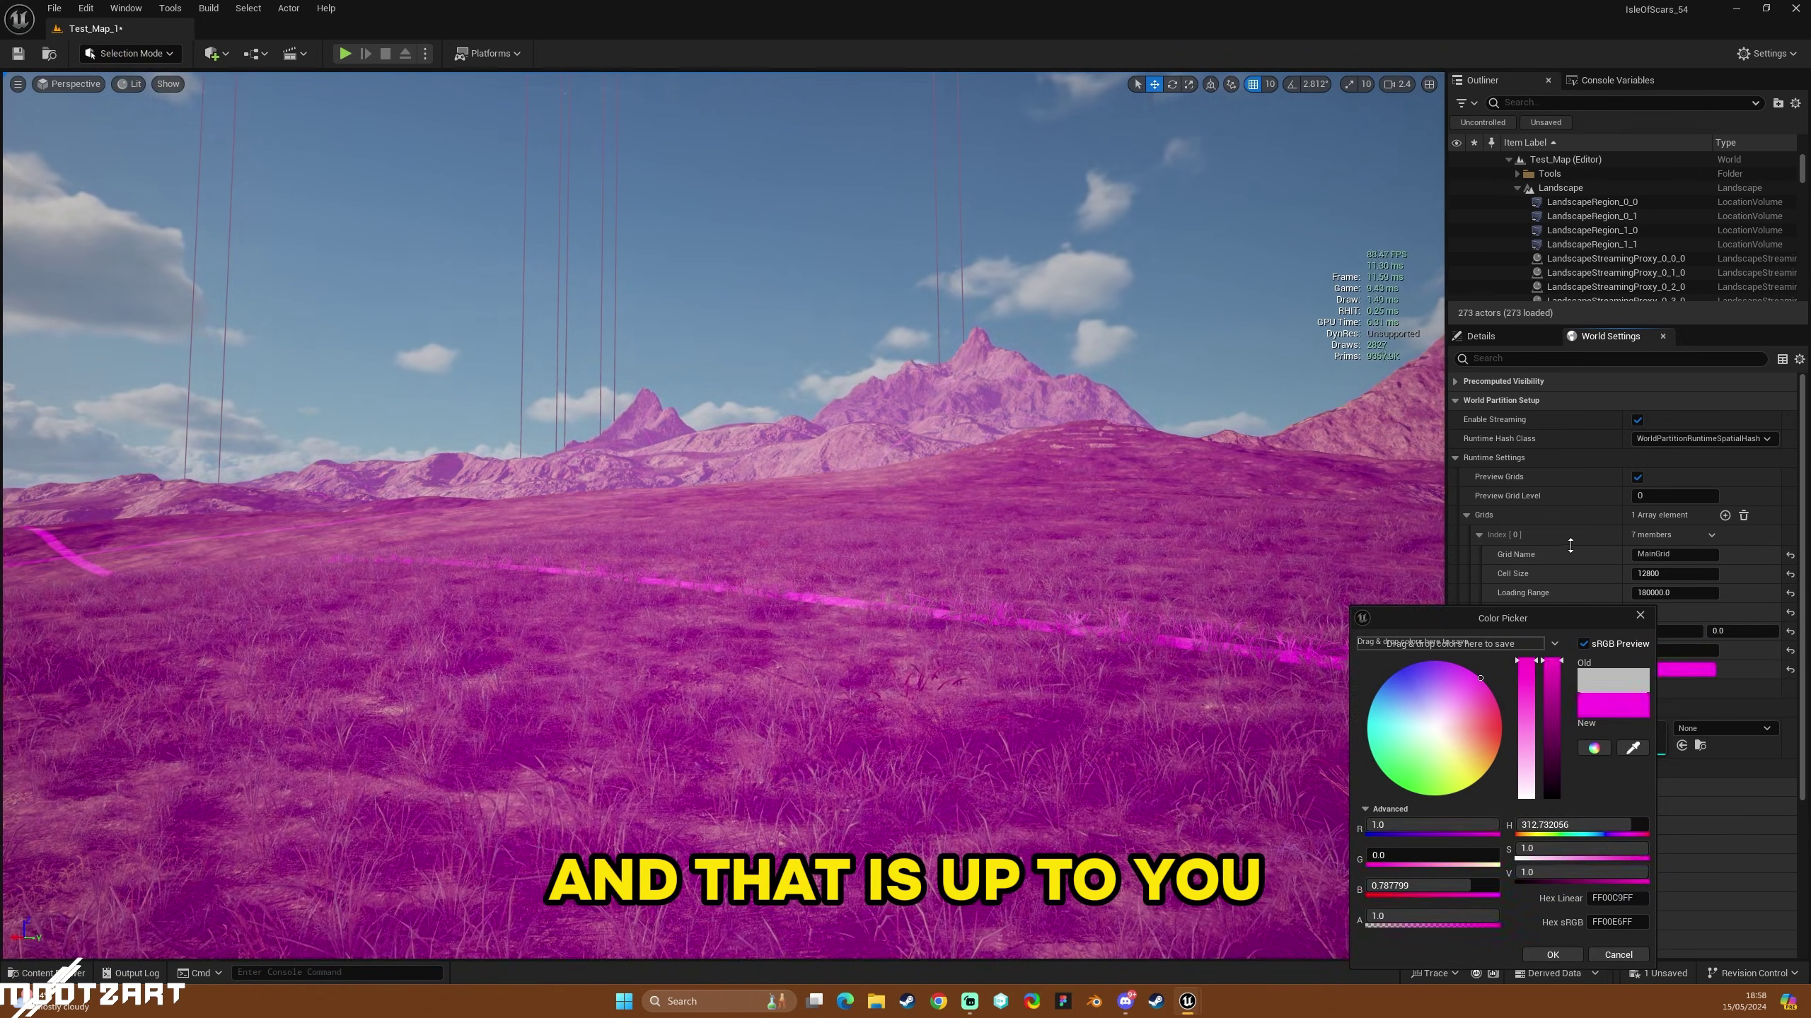
{"action": "left_click_drag", "start_coordinate": [1477, 756], "coordinate": [1502, 780]}
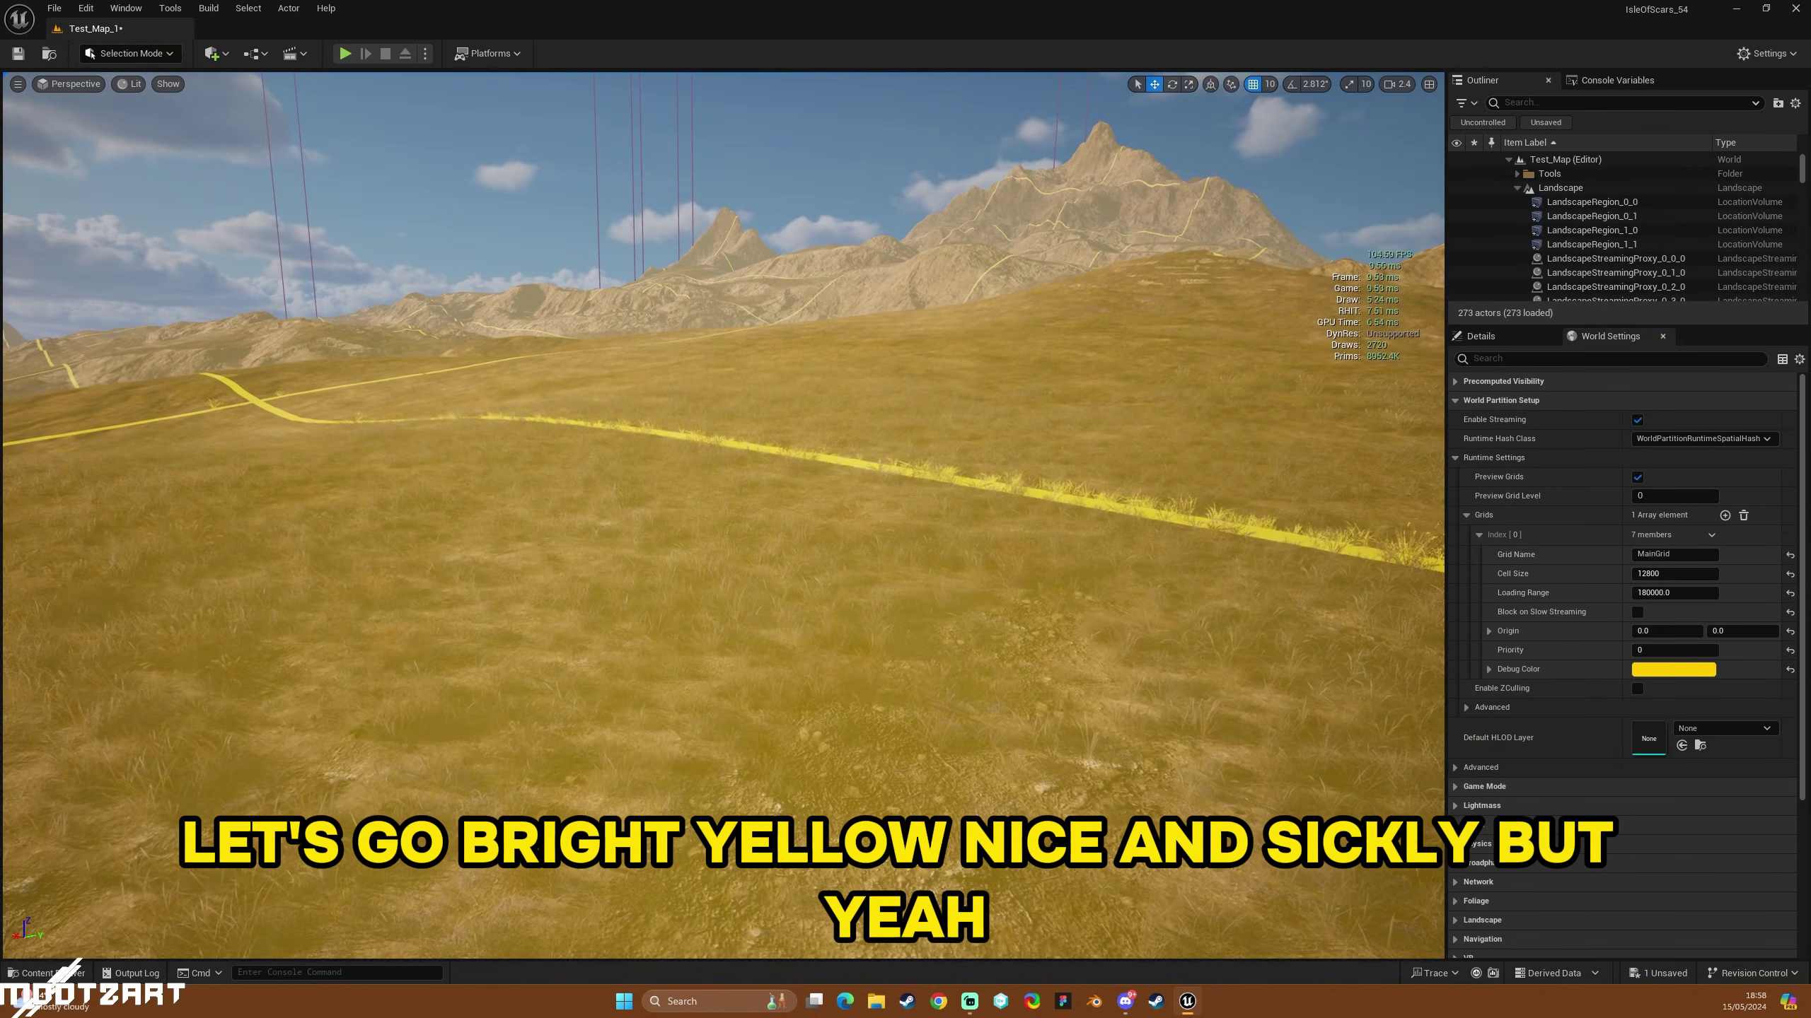
Play-test the level and walk the character across the grassland to check the performance stats and the distant terrain.
{"action": "right_click_drag", "start_coordinate": [1250, 530], "coordinate": [1264, 441]}
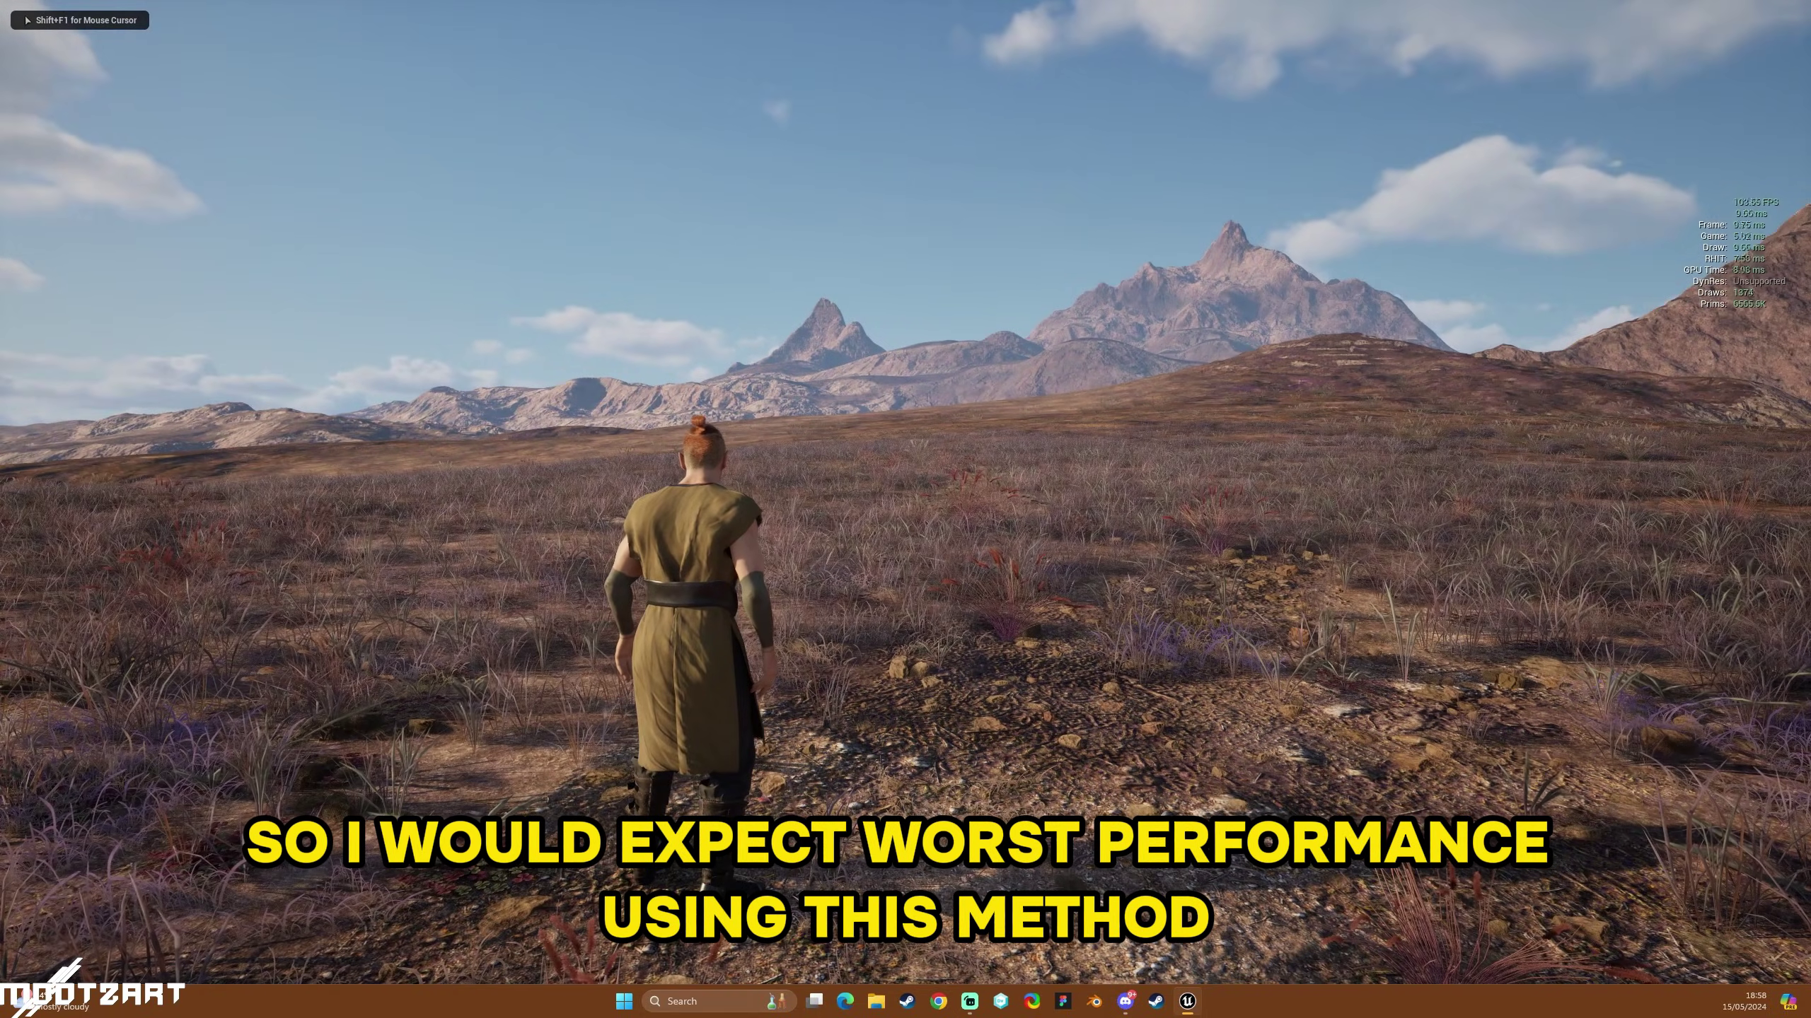
{"action": "key", "text": "w"}
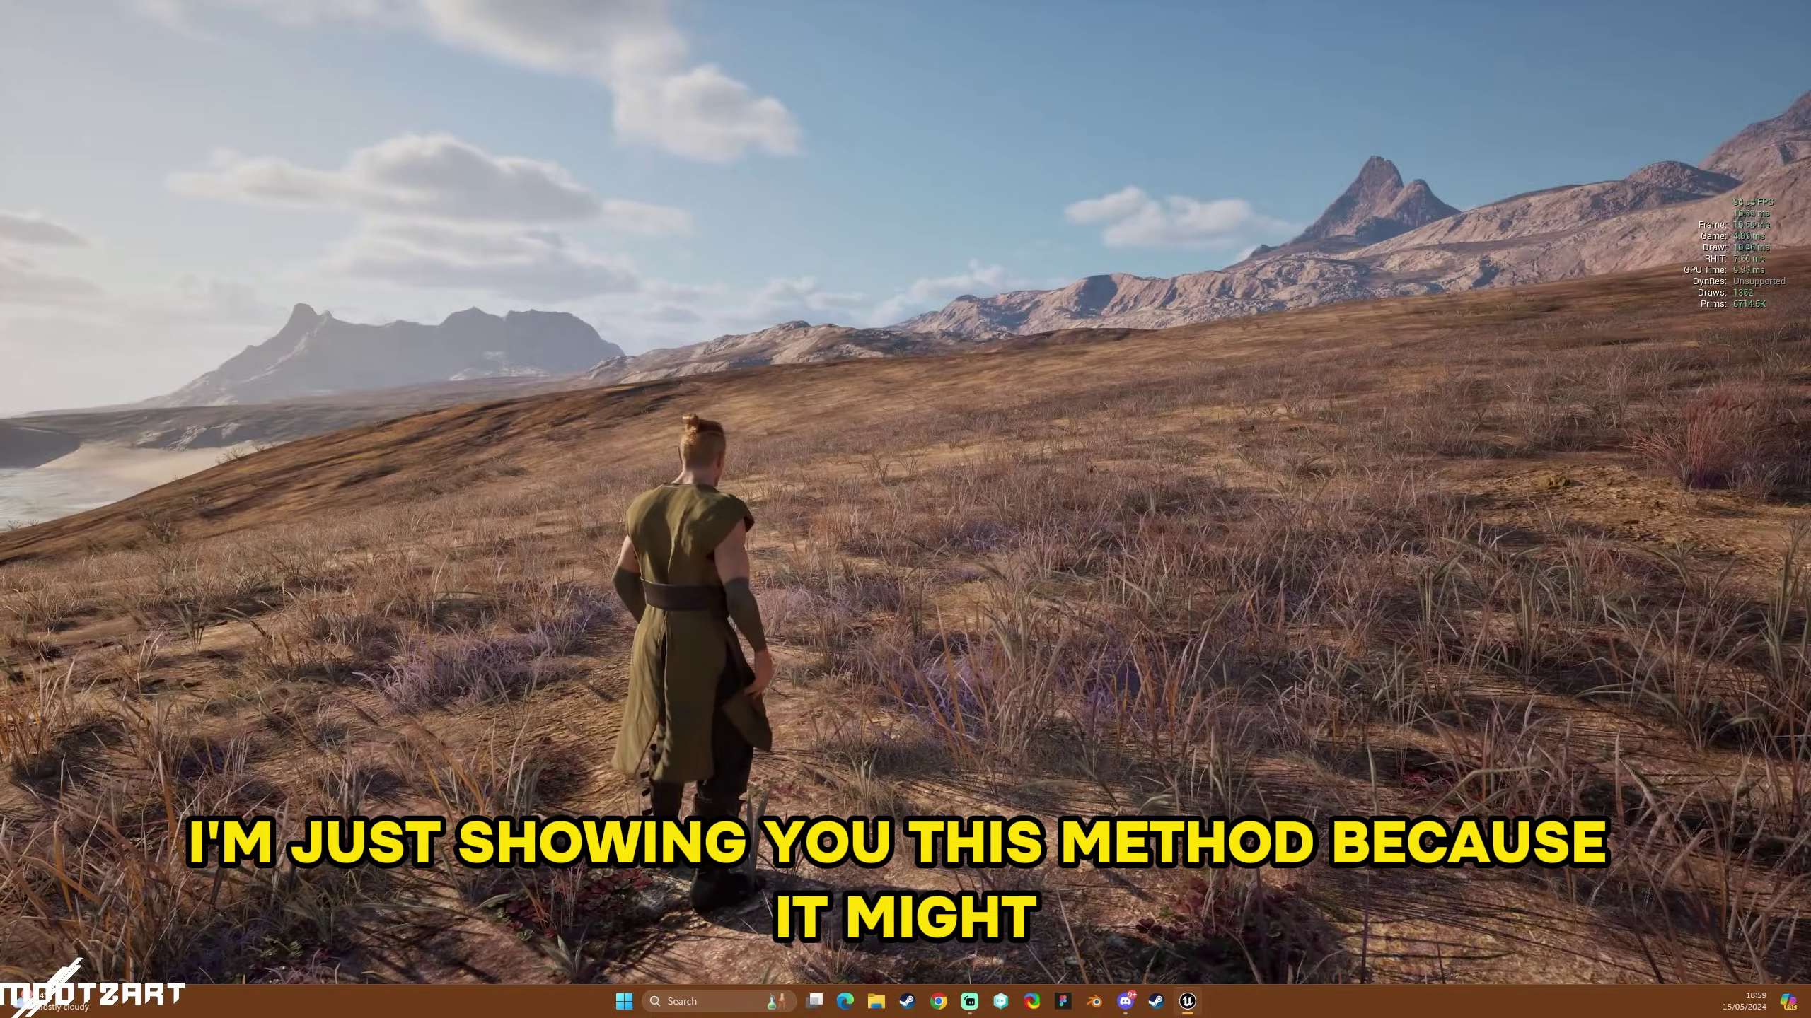
{"action": "key", "text": "d"}
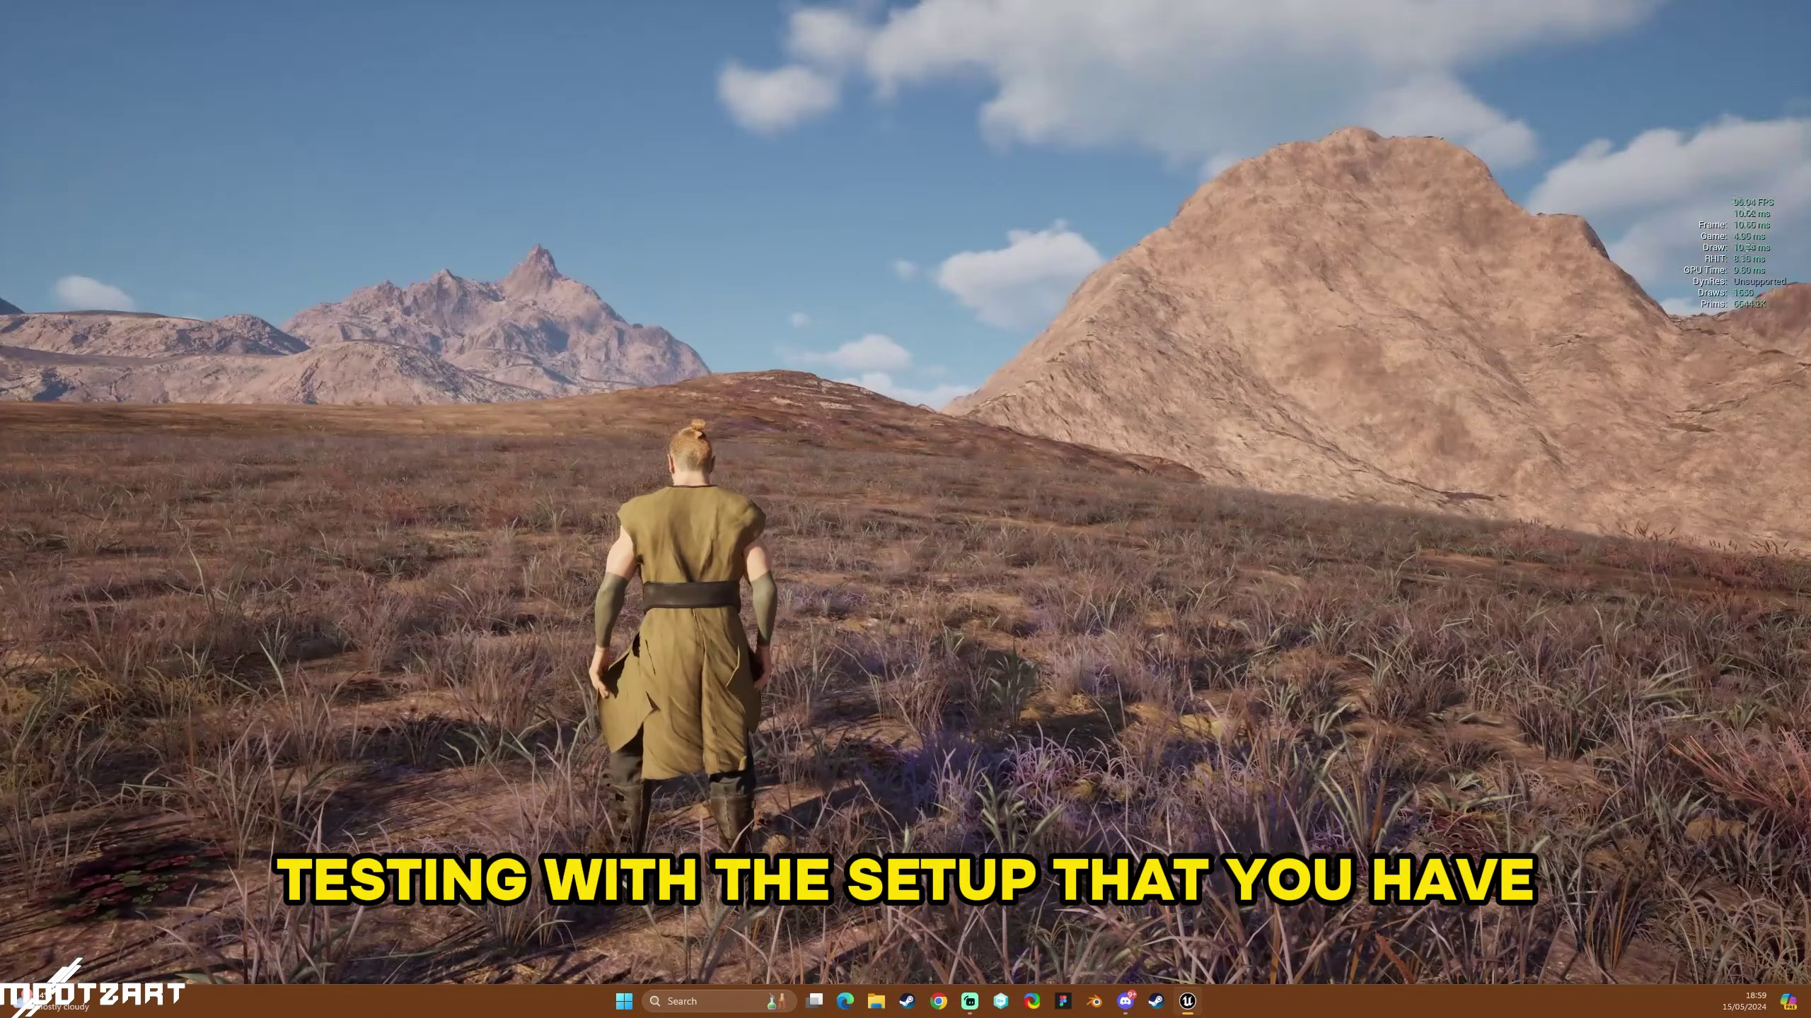
{"action": "key", "text": "w"}
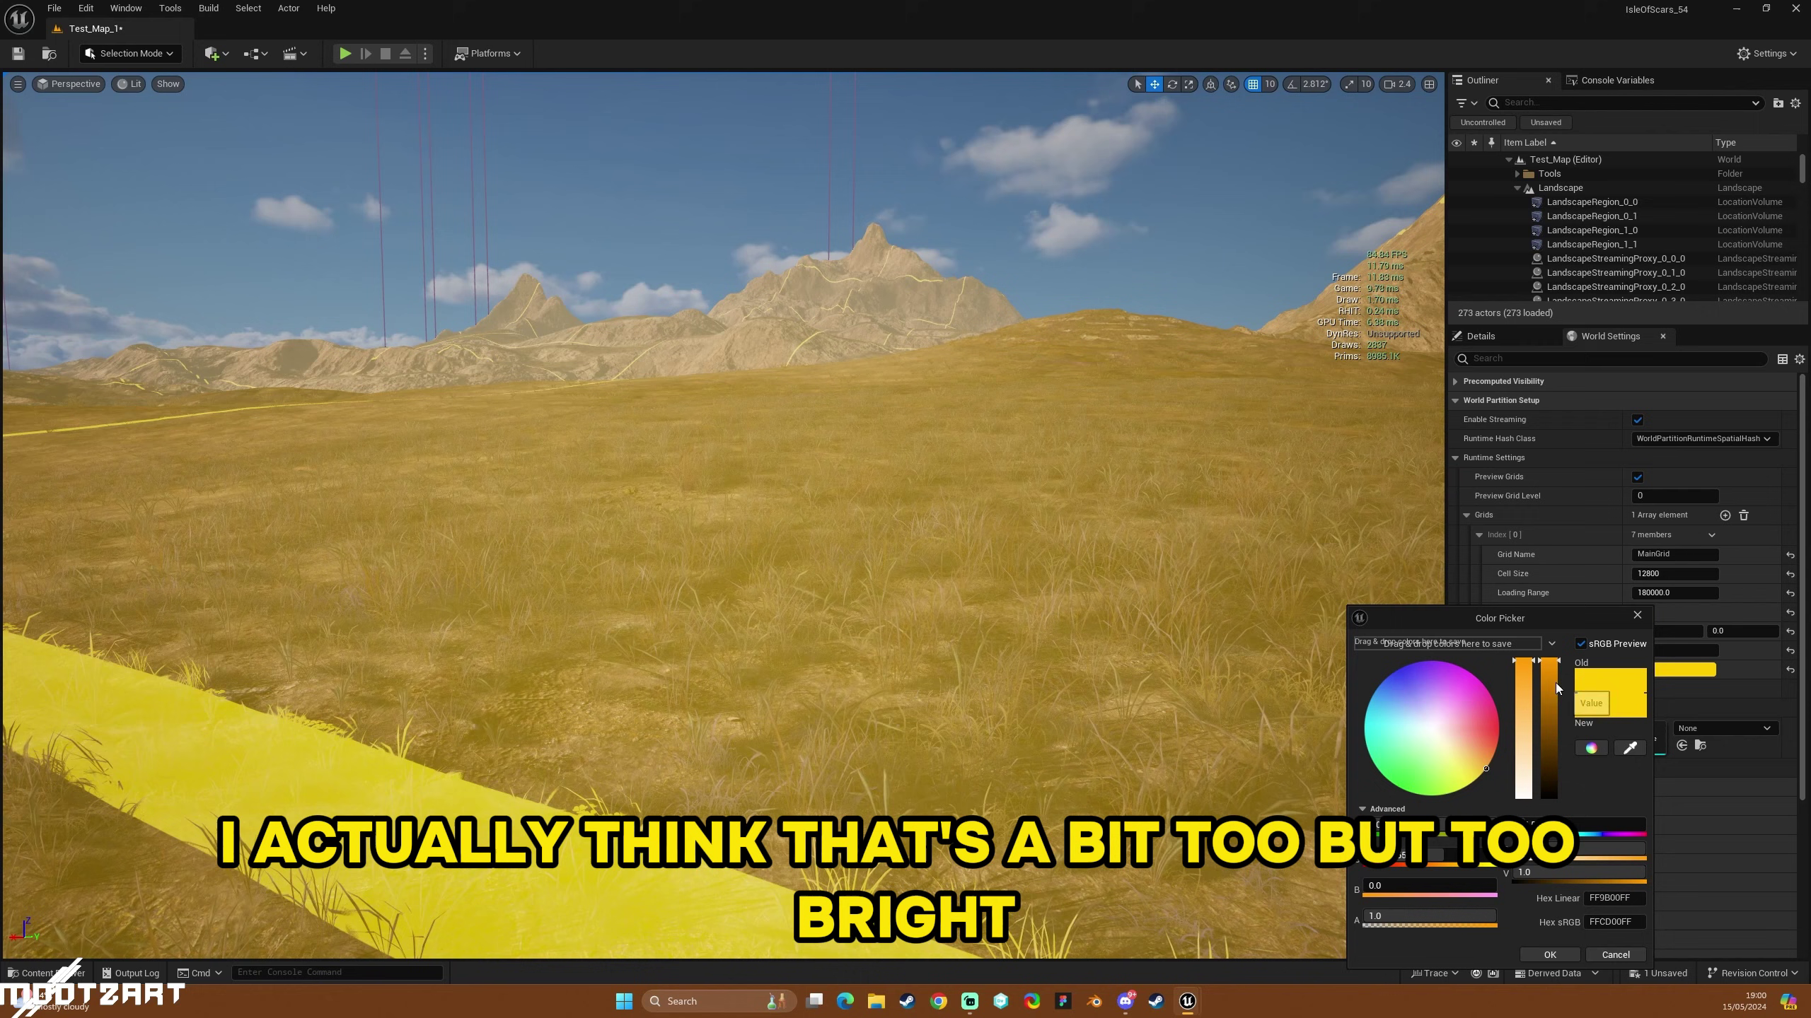
Darken the MainGrid debug color to a value of about 0.31 and set the grid's cell size to 1600.
{"action": "left_click_drag", "start_coordinate": [1523, 684], "coordinate": [1555, 758]}
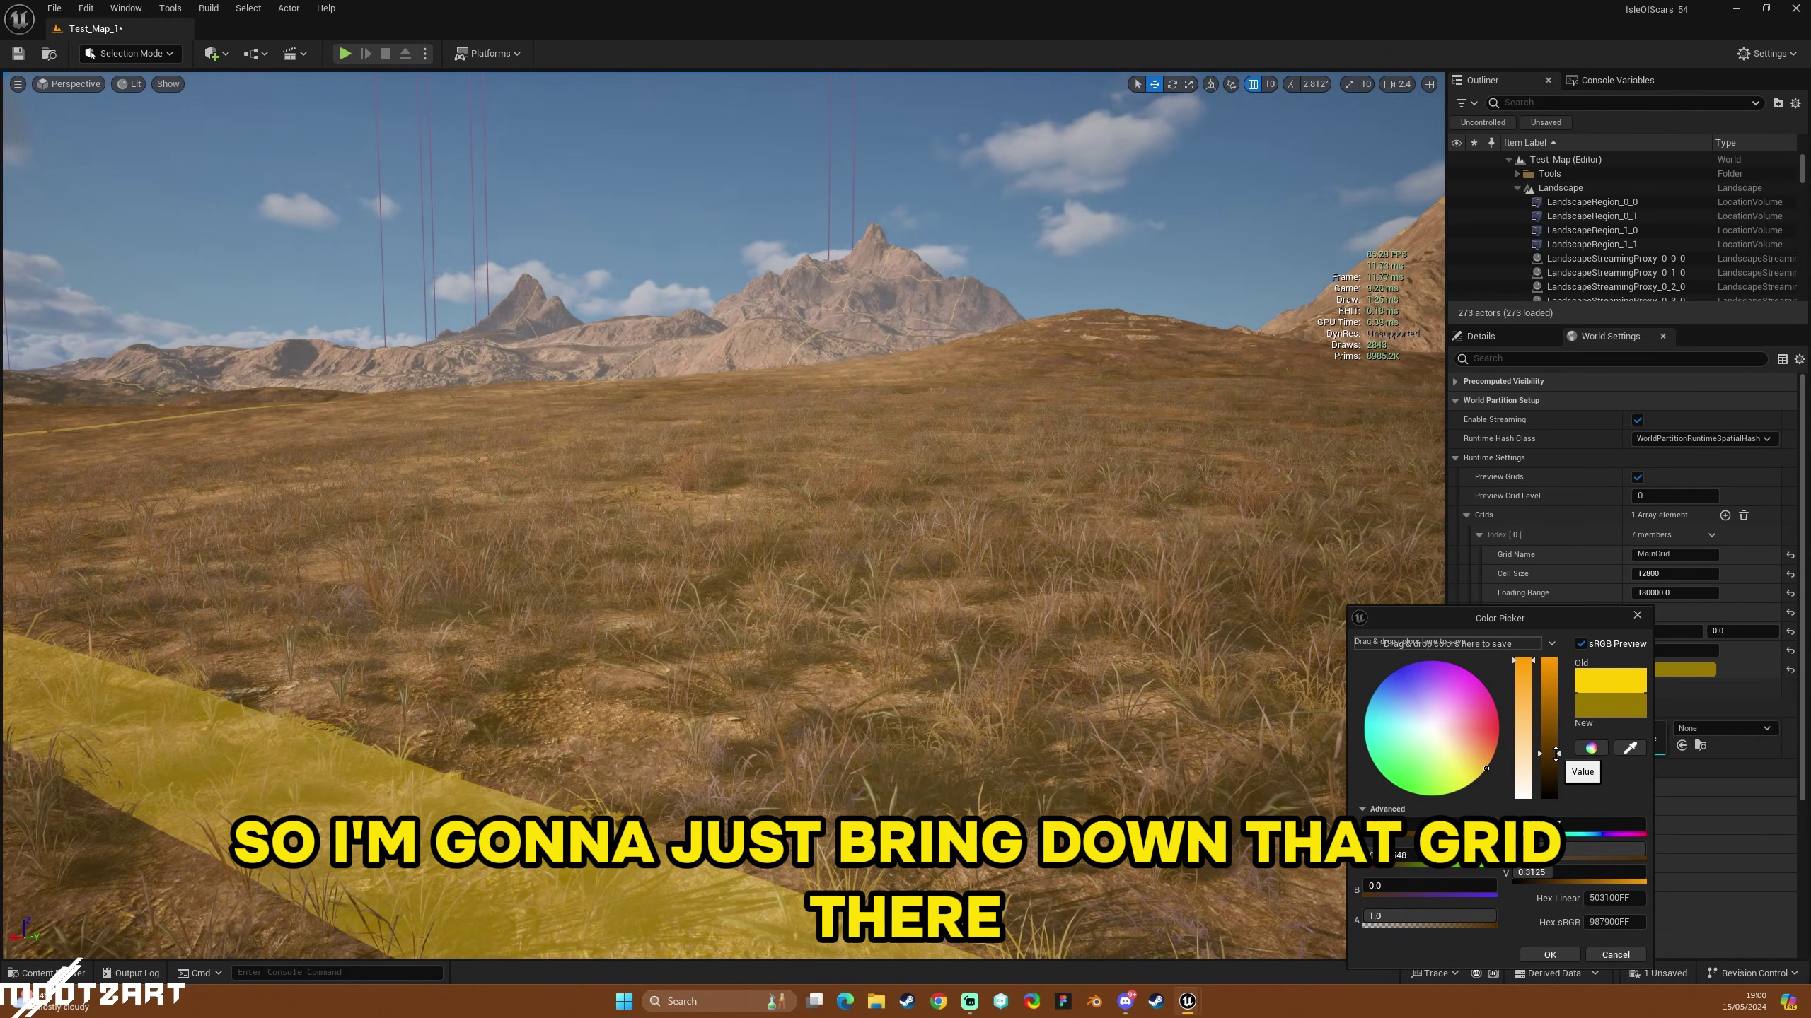
{"action": "left_click", "coordinate": [1637, 615]}
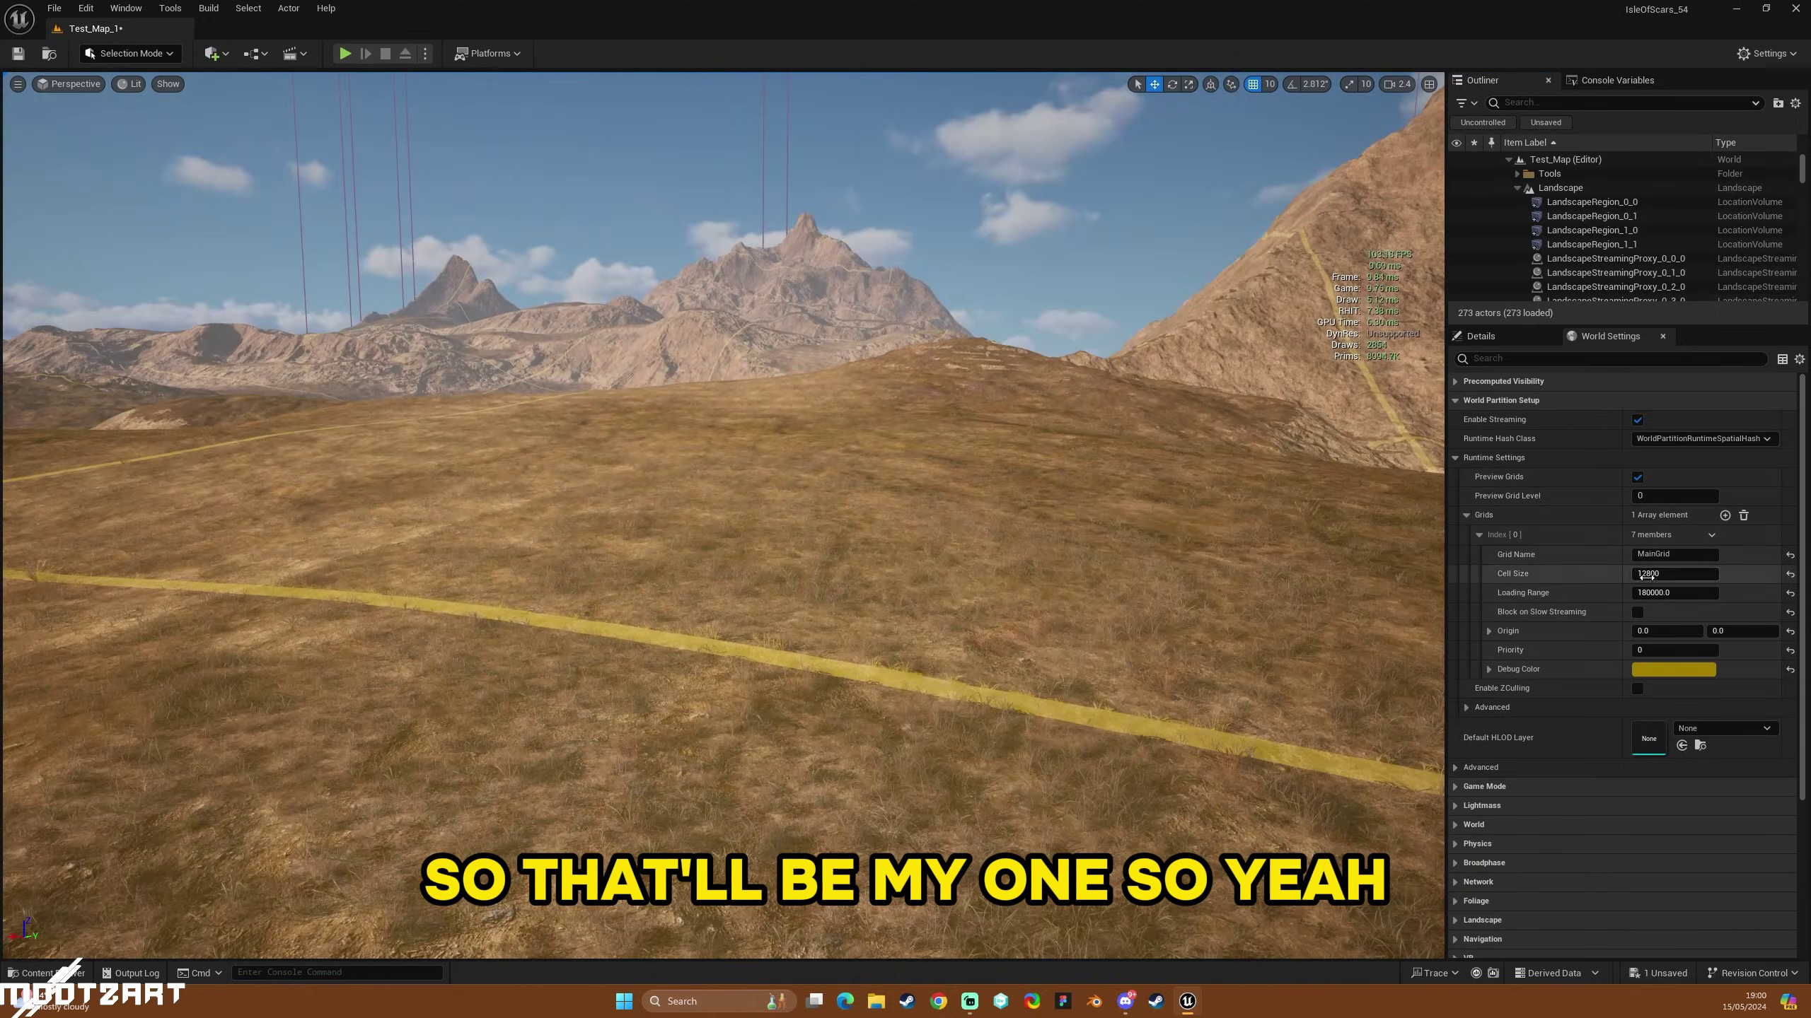
{"action": "left_click", "coordinate": [1646, 574]}
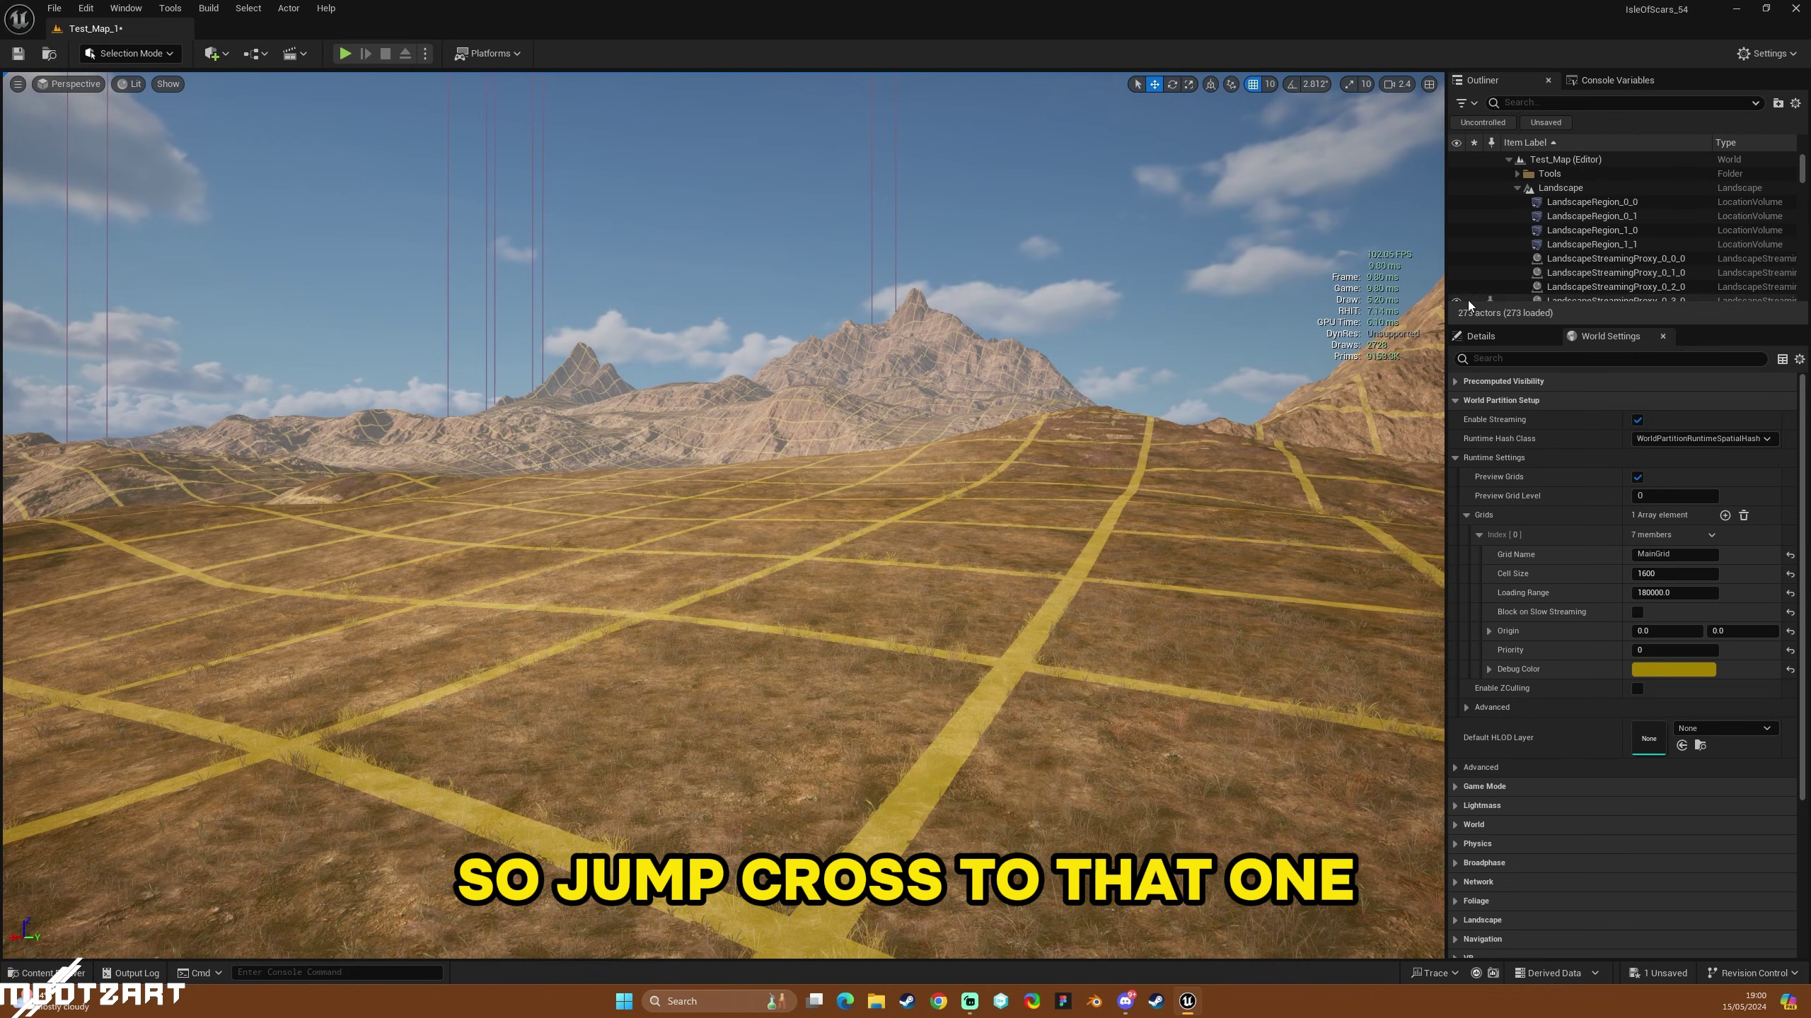
{"action": "left_click", "coordinate": [1489, 335]}
{"action": "left_click", "coordinate": [1592, 334]}
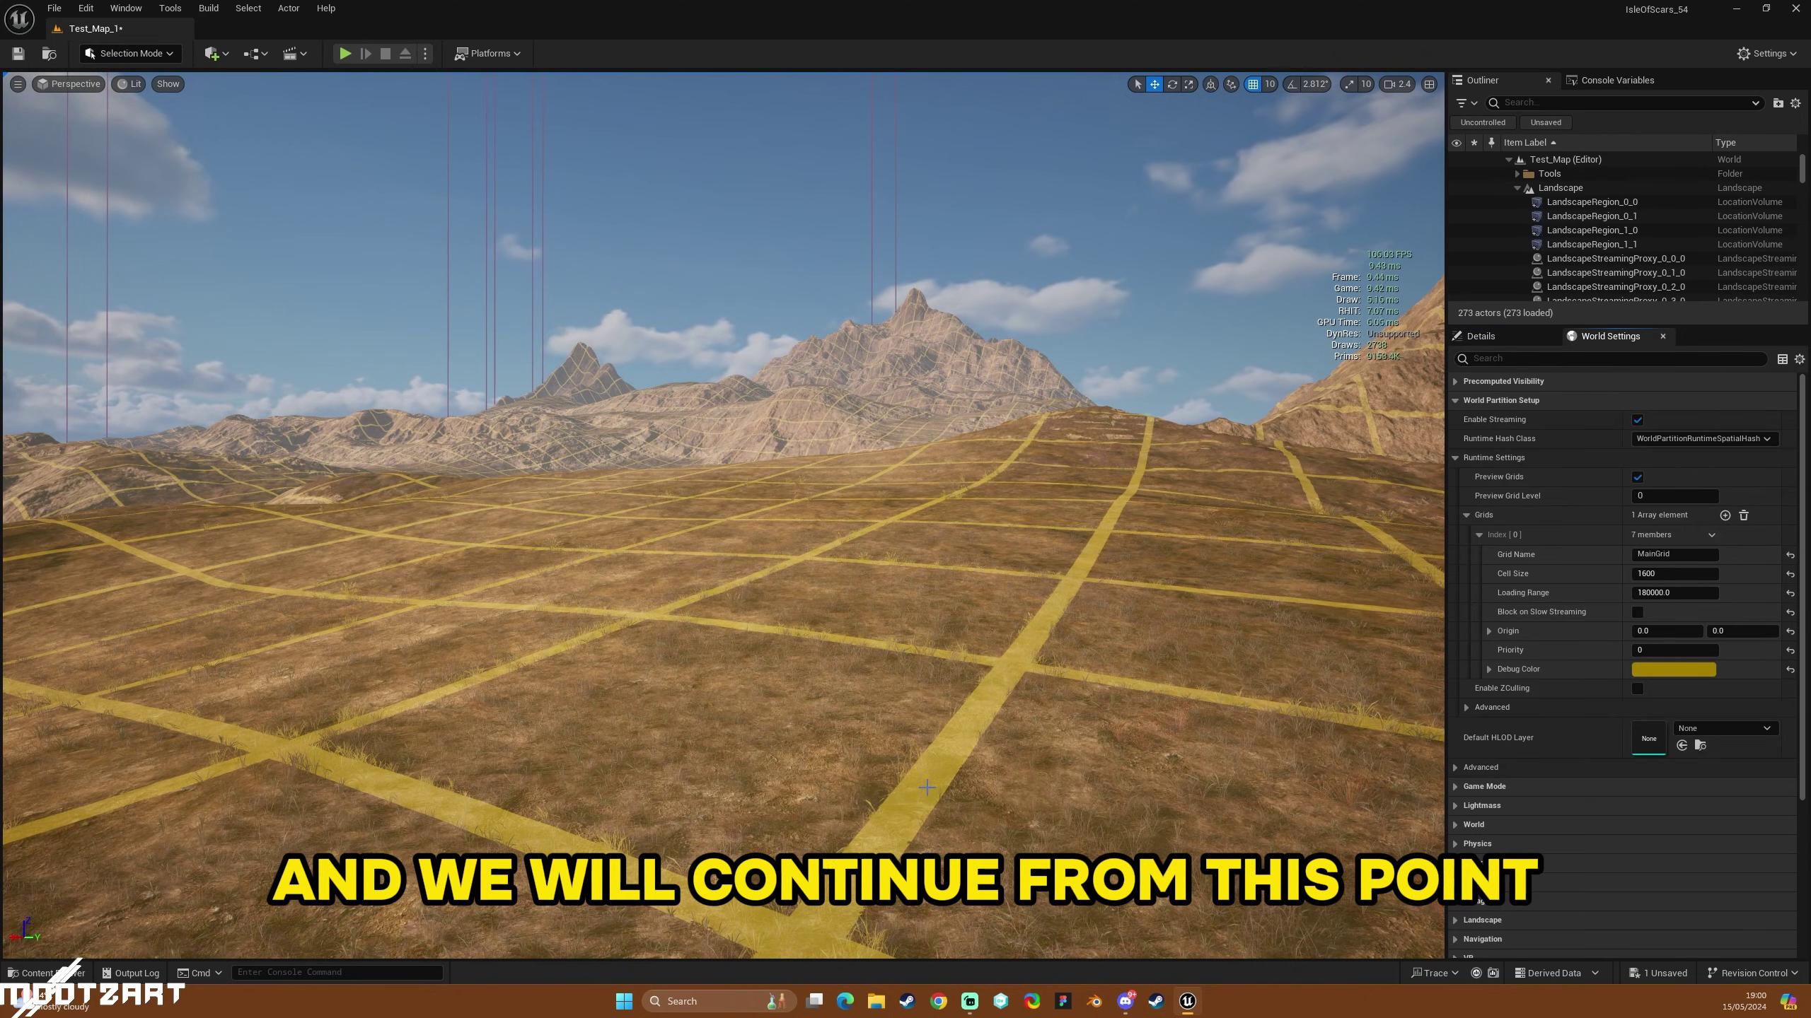